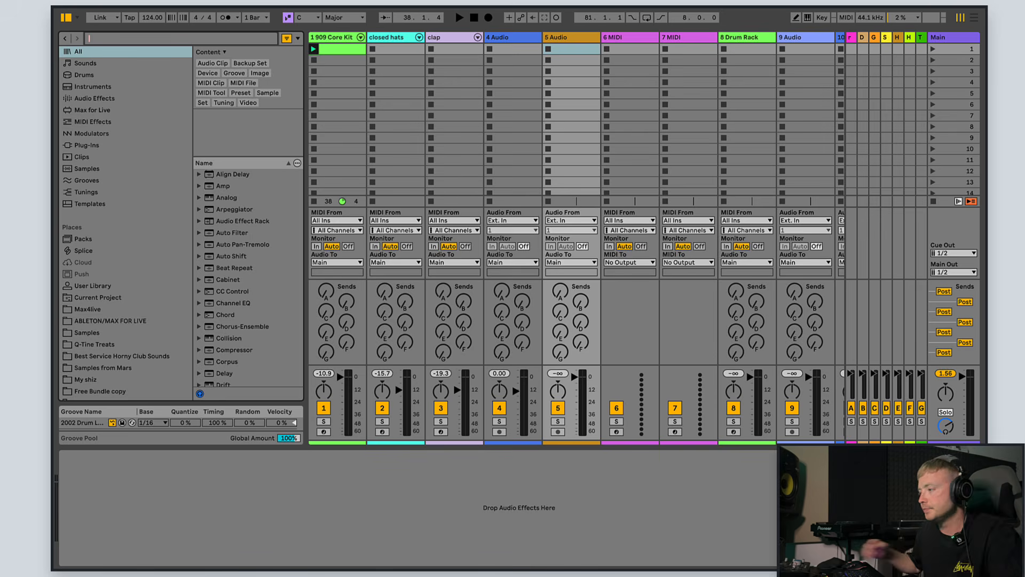
Play the 909 Core Kit clip and set the bass drum's Tune to 103 and Decay to 50
left_click(473, 18)
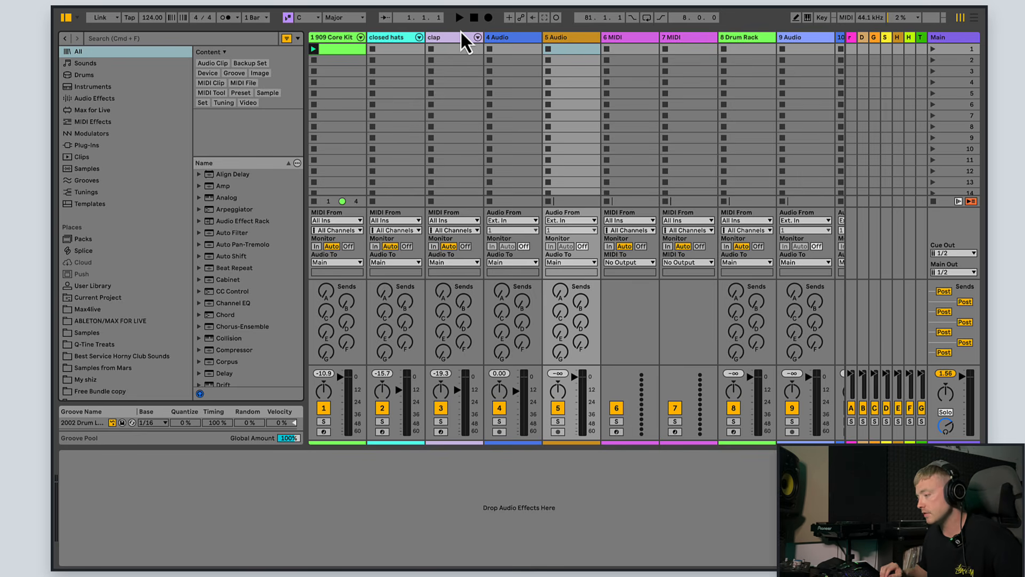
left_click(400, 39)
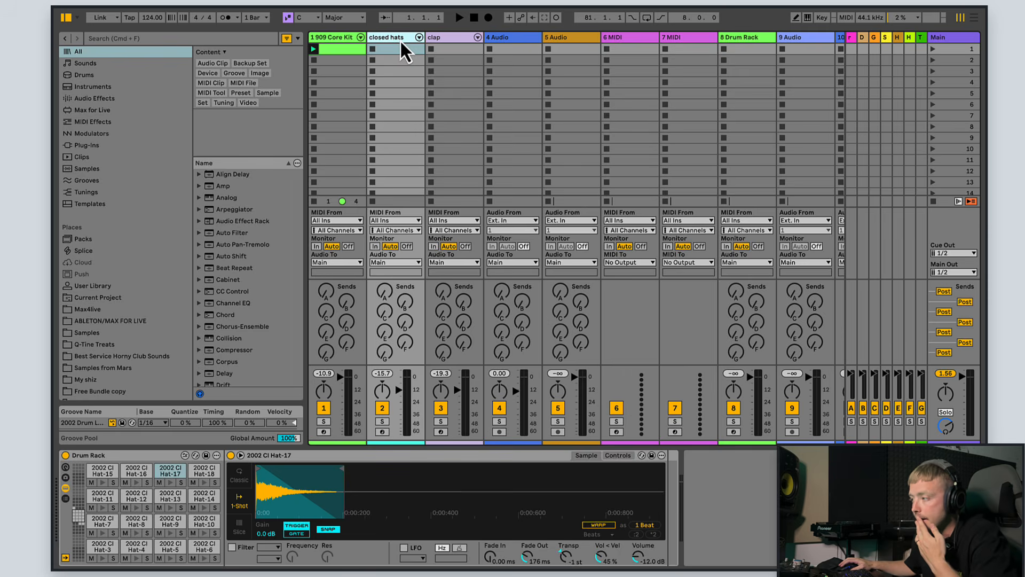
left_click(338, 38)
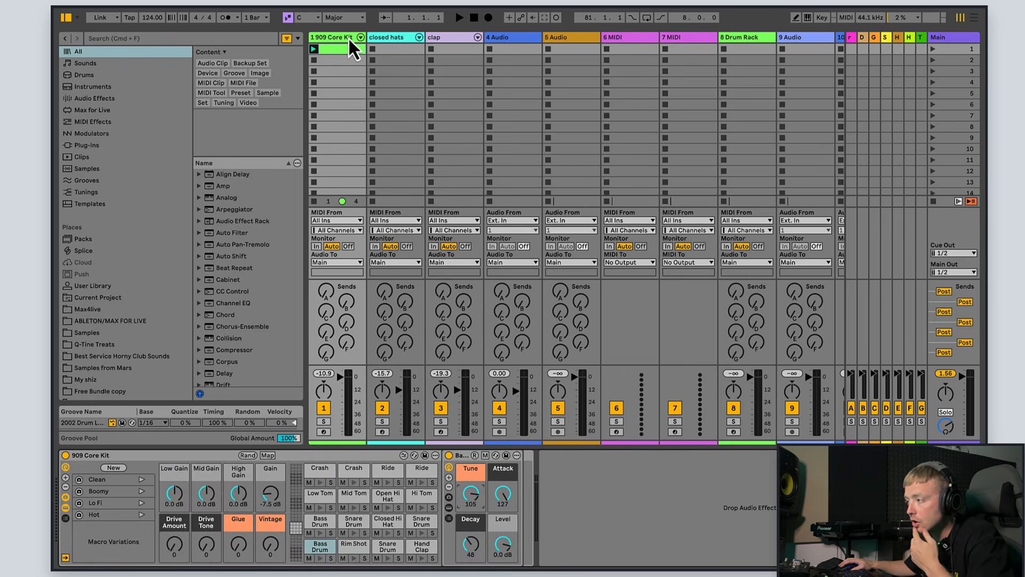
left_click(314, 49)
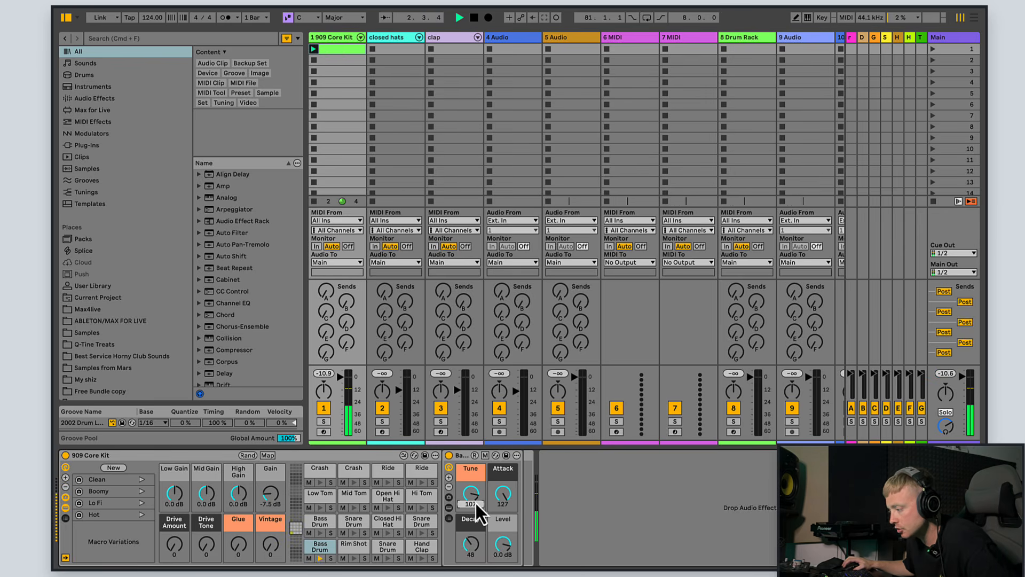
left_click_drag(477, 512, 476, 533)
left_click(471, 545)
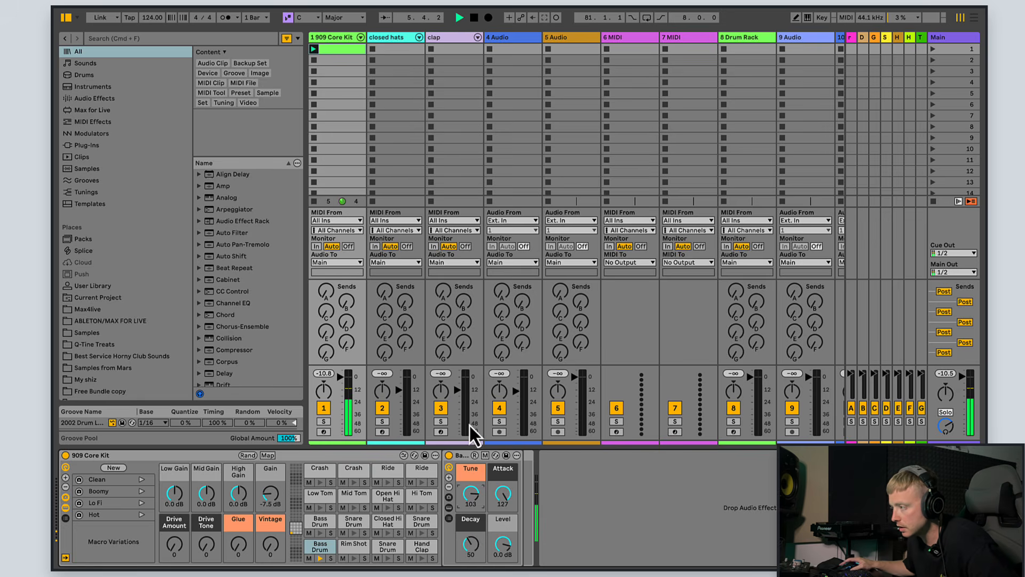
Stop playback, open the Crate Transmissions - 2002 folder with the closed hats track selected, and widen the browser's file list
left_click(405, 47)
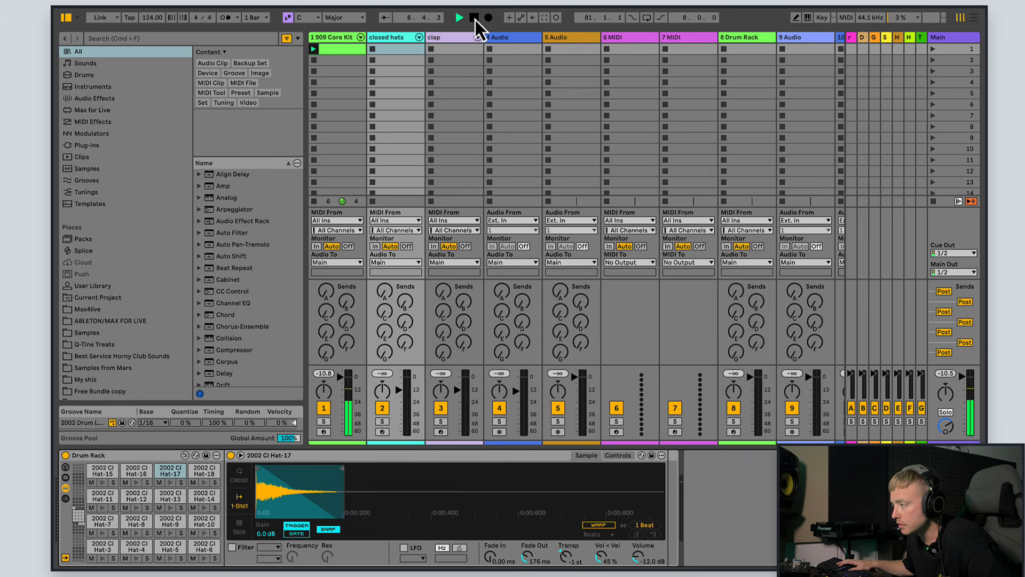
left_click(474, 18)
scroll(155, 321, "down", 5)
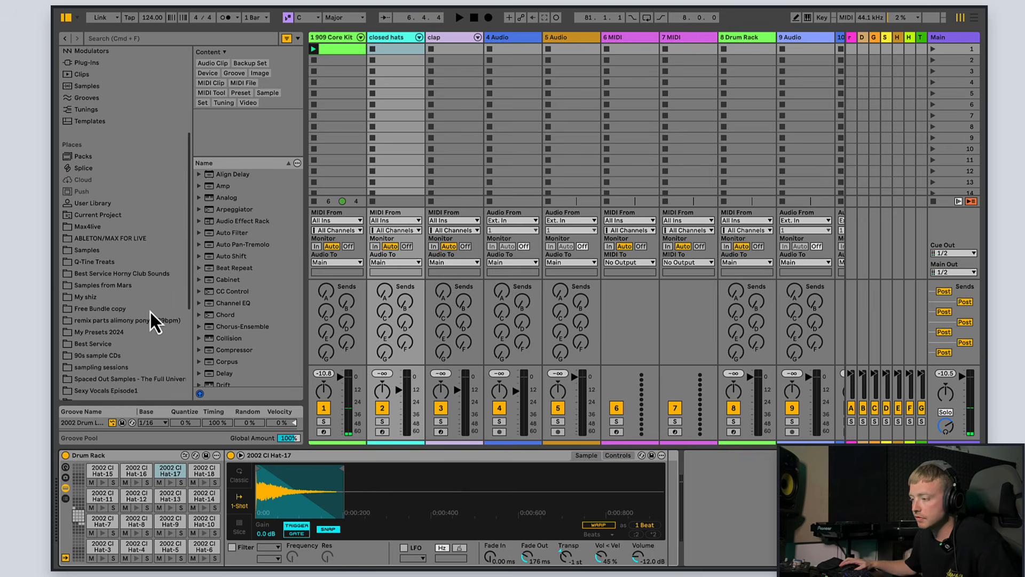
scroll(154, 321, "down", 3)
scroll(144, 352, "down", 3)
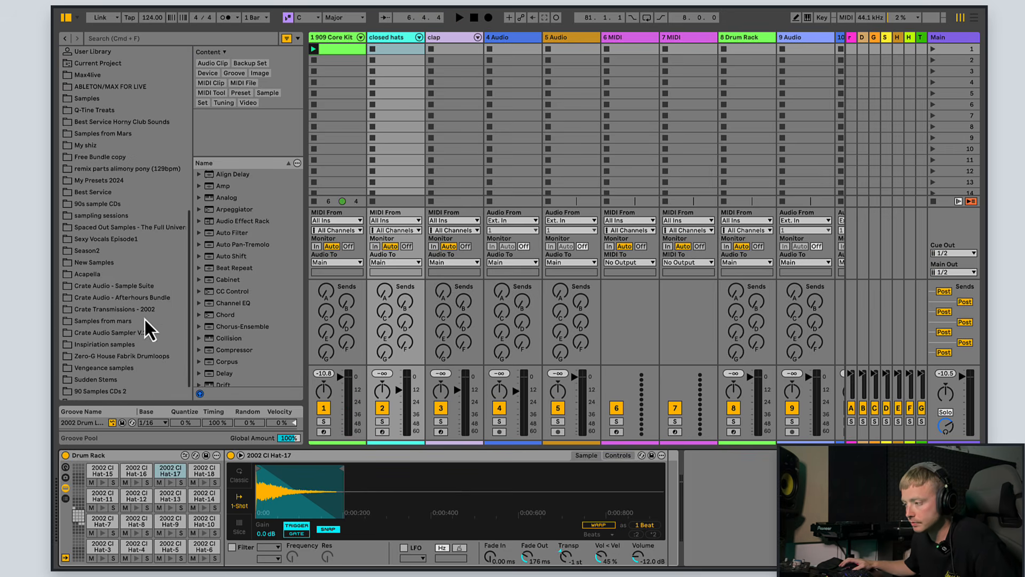
left_click(145, 309)
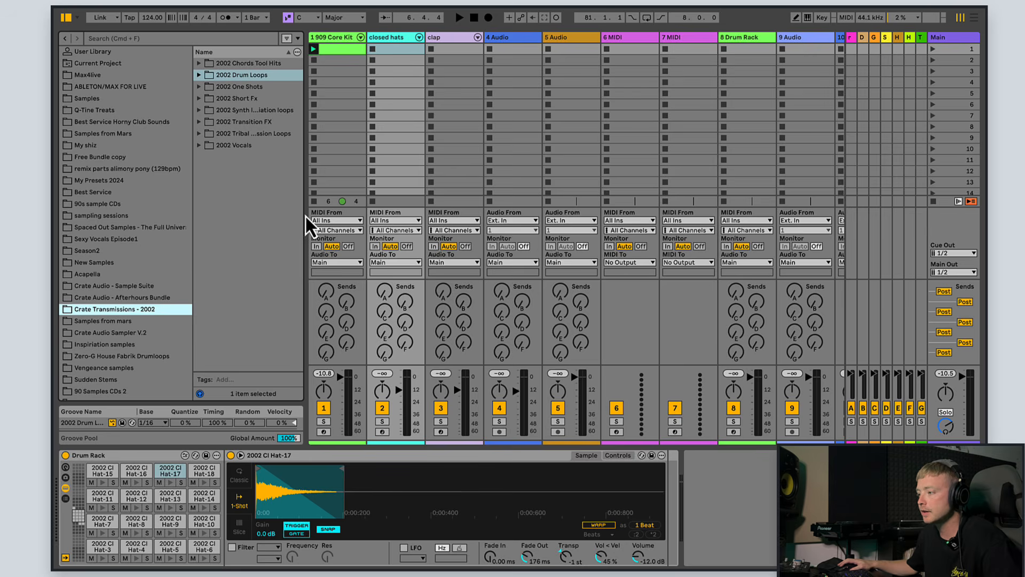
mouse_move(306, 216)
left_mouse_down()
mouse_move(350, 217)
mouse_move(320, 218)
left_mouse_up()
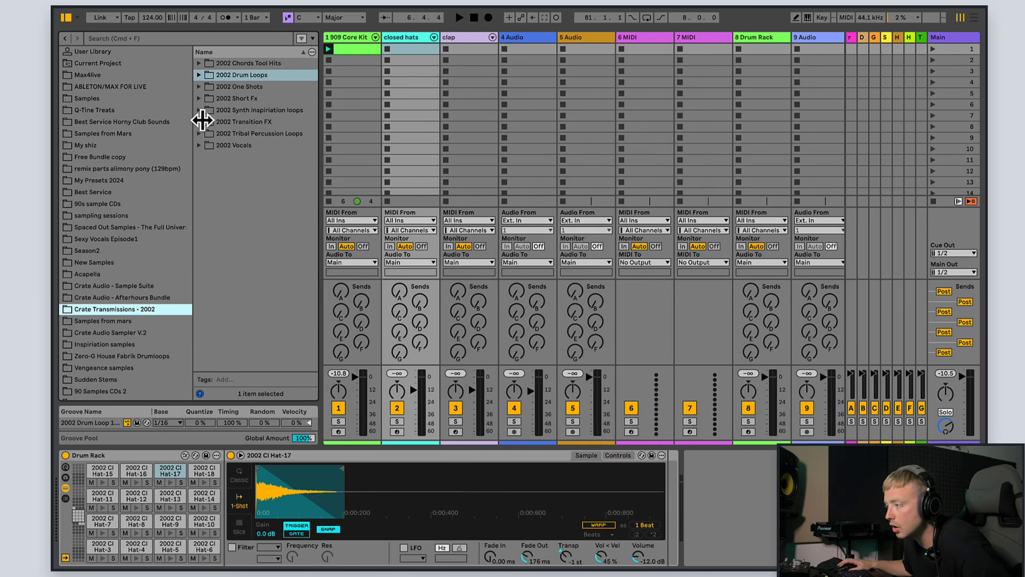
Create an empty one-bar MIDI clip in the closed hats track's first slot and audition several hat samples in an enlarged note editor
double_click(411, 49)
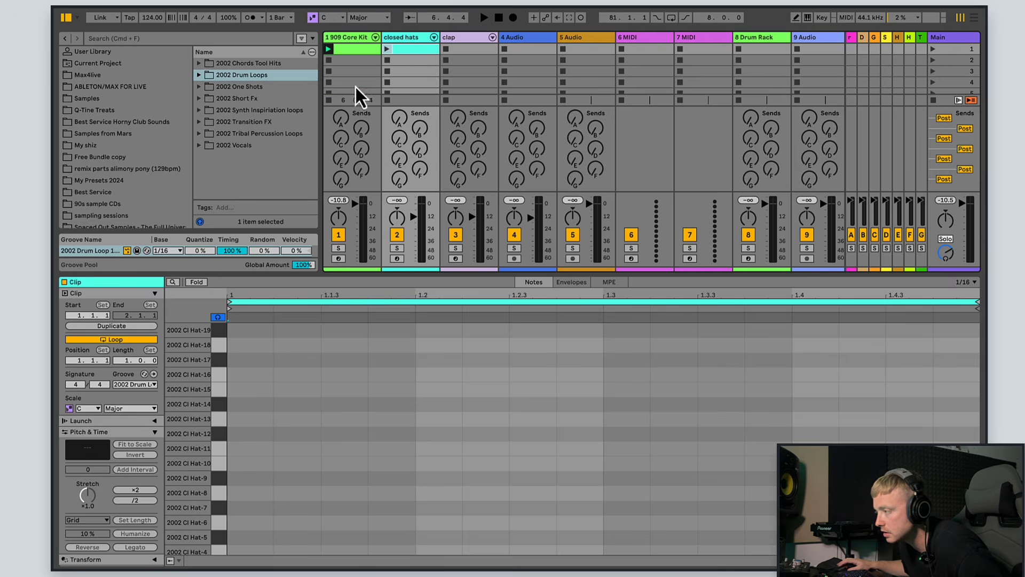
left_click_drag(376, 275, 299, 188)
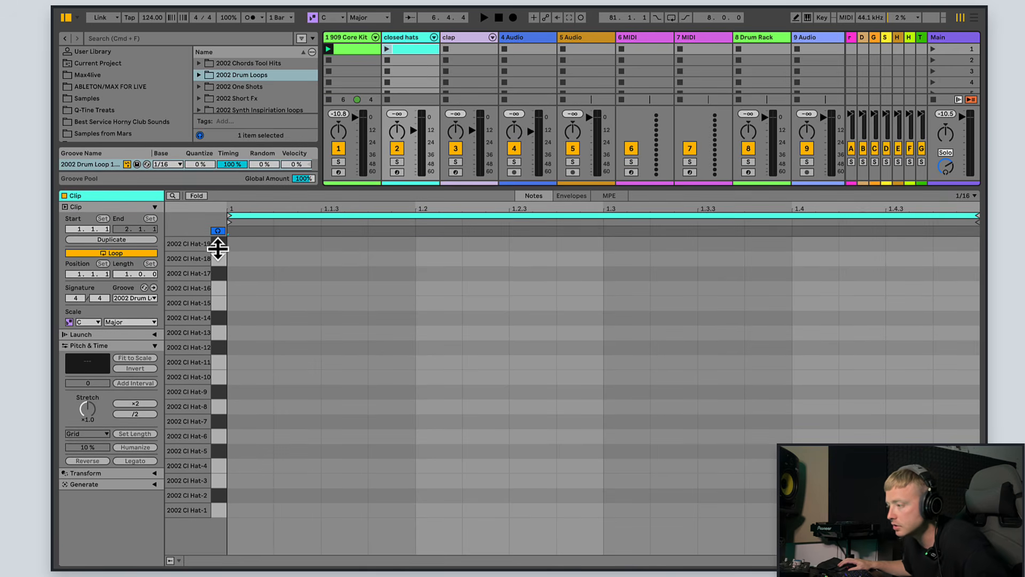
left_click(219, 307)
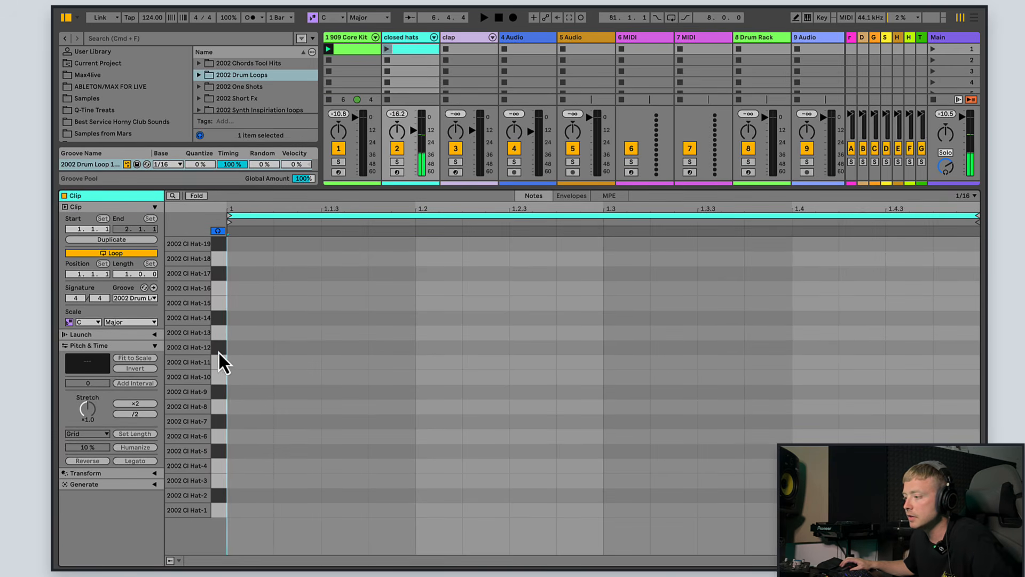
left_click(221, 332)
left_click(231, 303)
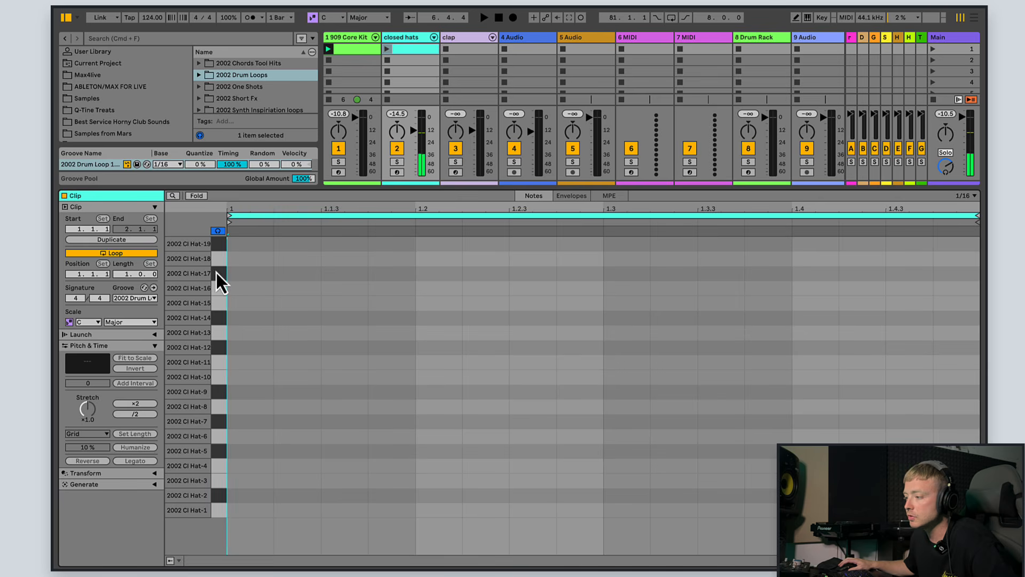
left_click_drag(216, 398, 220, 366)
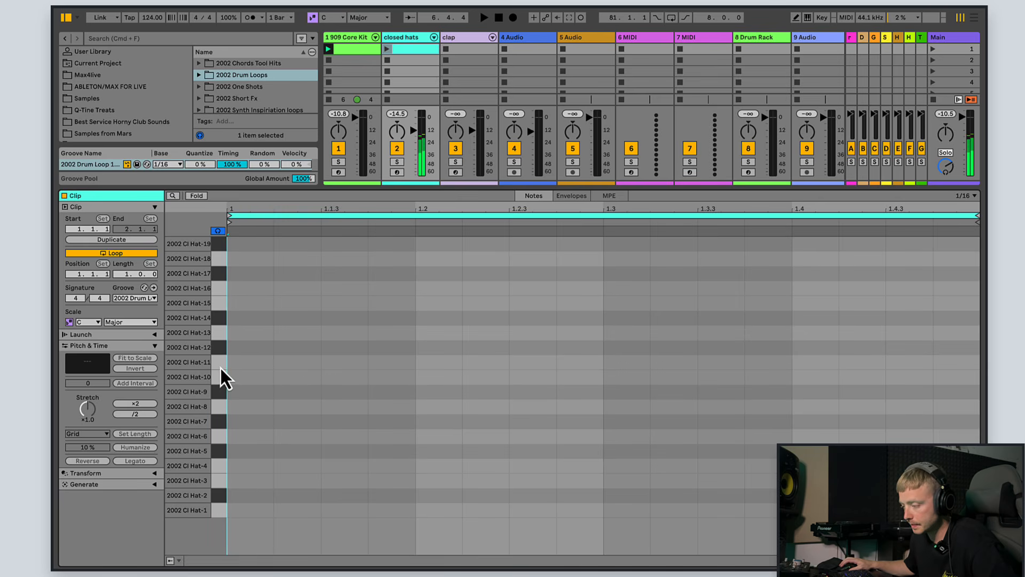
left_click(220, 317)
Enter 1/16 hat notes at 1.1.3, 1.2.3, 1.3.3 and 1.4.3, move all four to the 2002 Cl Hat-10 row, and play the clip
double_click(346, 317)
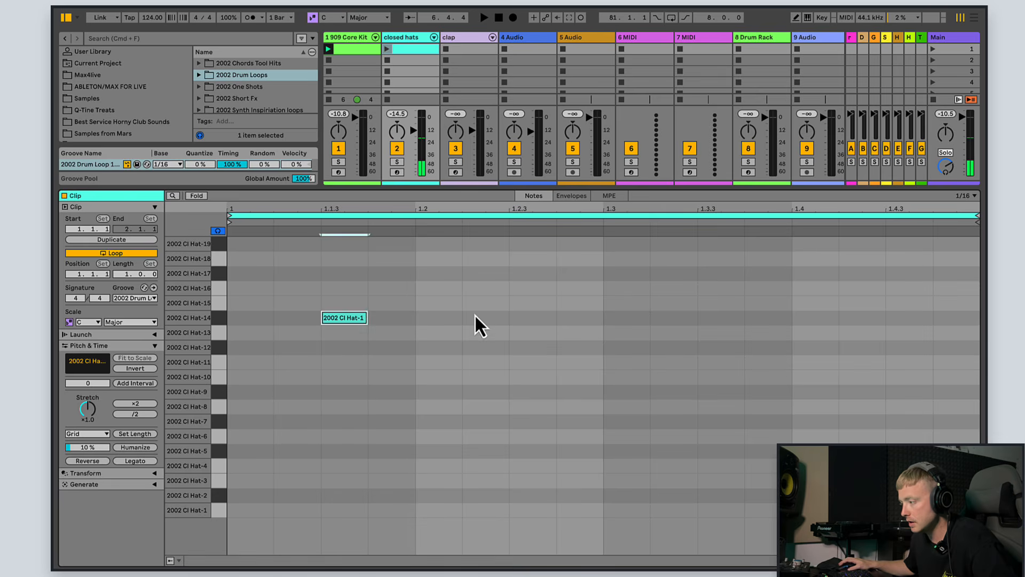
double_click(531, 319)
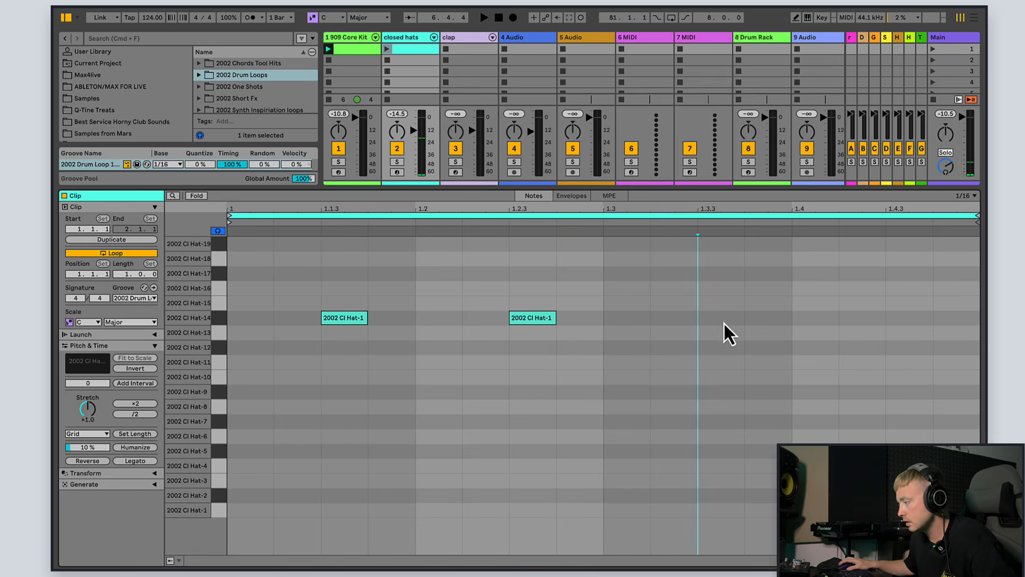
double_click(723, 320)
double_click(923, 320)
left_click_drag(933, 297, 362, 378)
left_click(388, 50)
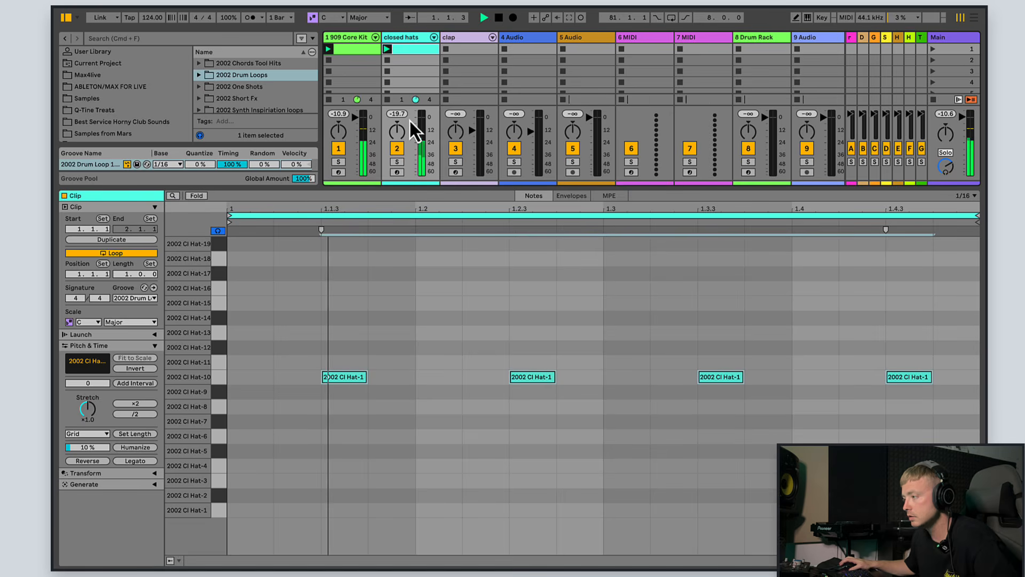
Shorten the 2002 Cl Hat-10 sample to about 200 ms and set its Fade Out to 149 ms
left_click(418, 36)
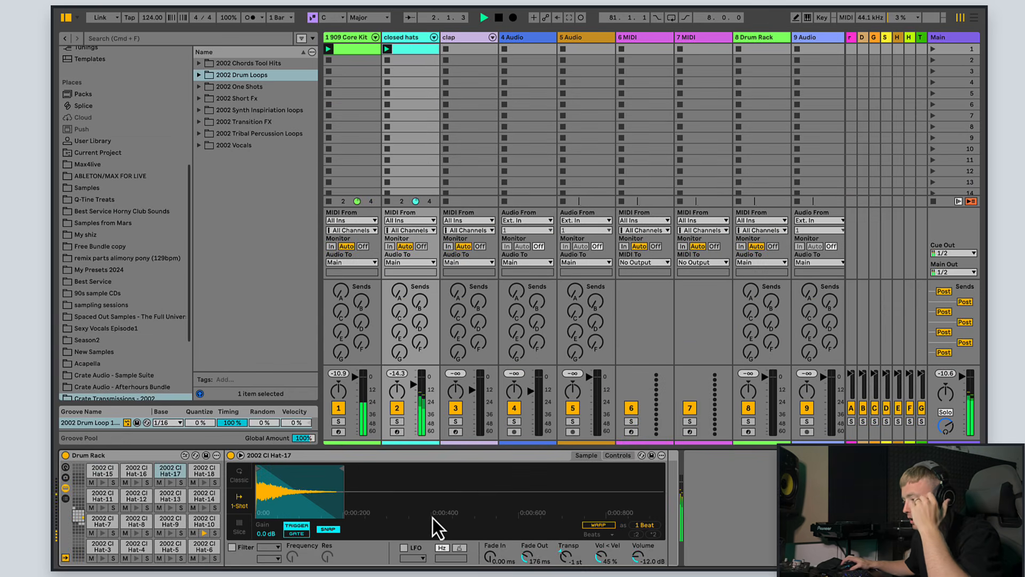
left_click(206, 523)
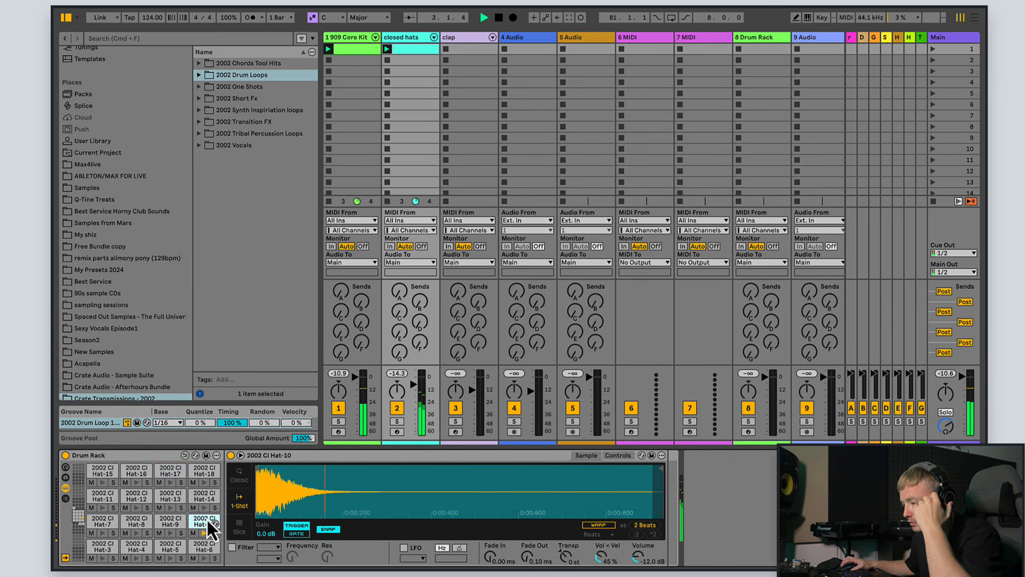
left_click_drag(661, 470, 342, 467)
left_click_drag(525, 558, 527, 550)
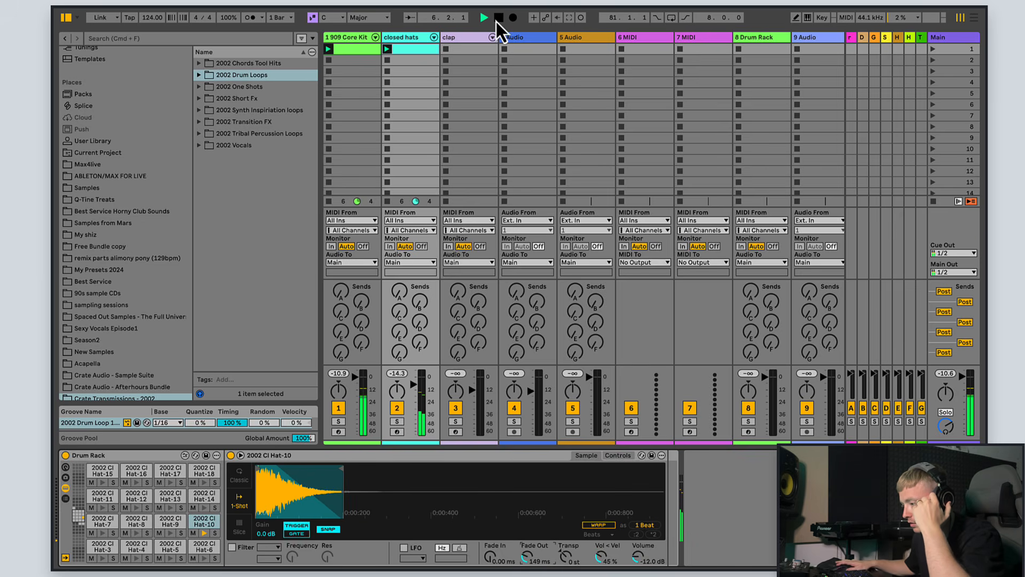
Move the four off-beat hat notes to the 2002 Cl Hat-17 row and restart playback
double_click(418, 49)
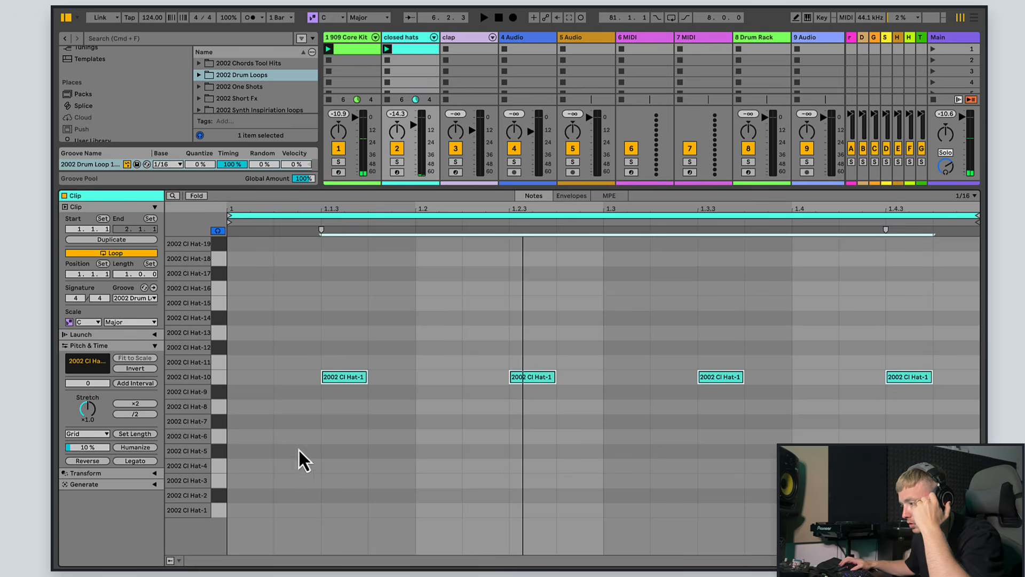
left_click_drag(297, 454, 703, 355)
left_click_drag(917, 389, 926, 291)
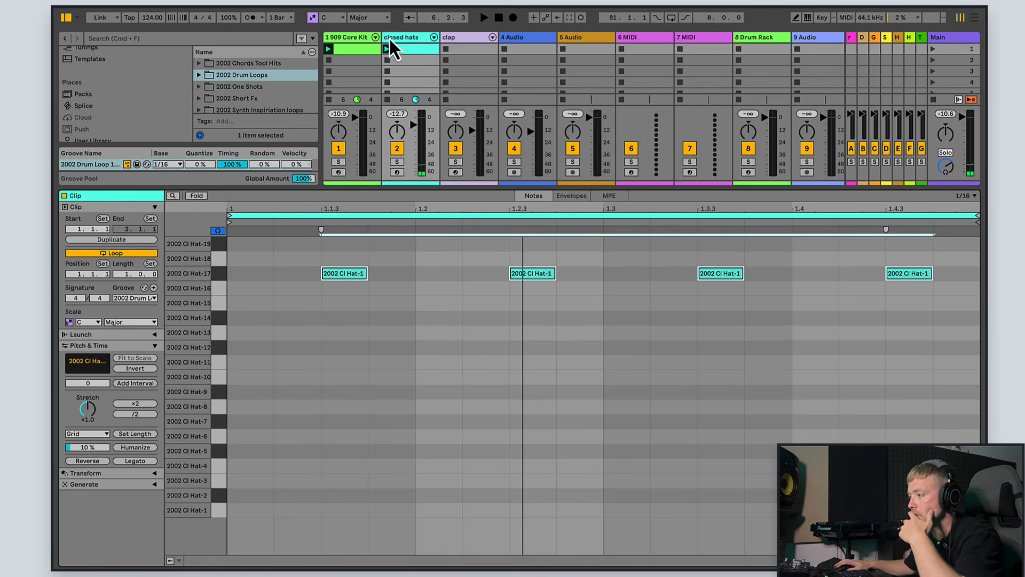
key("space")
Extend the 2002 Cl Hat-17 sample's end to about 220 ms and set its transposition to +1 st
left_click(417, 38)
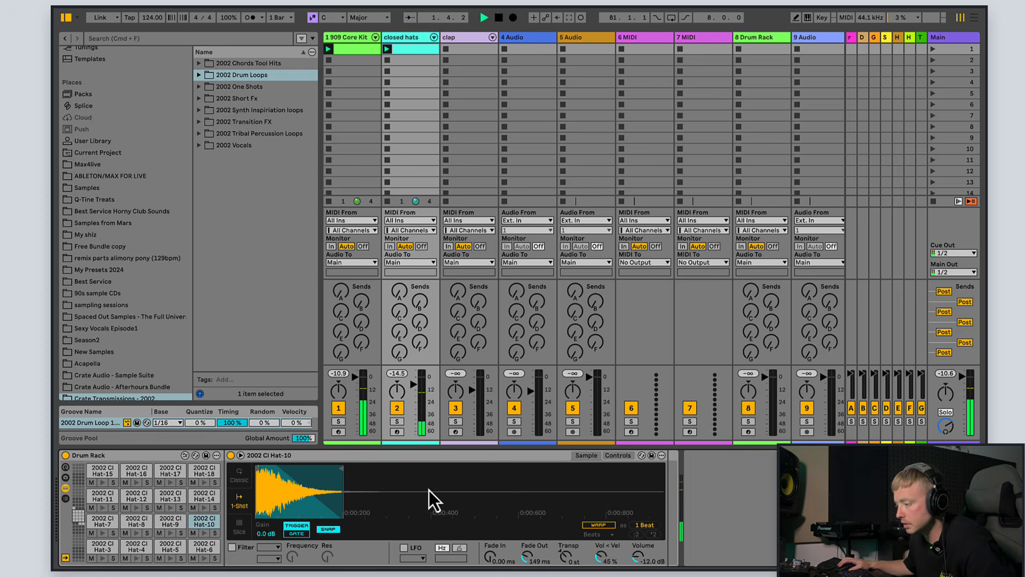
left_click(168, 471)
mouse_move(344, 481)
left_mouse_down()
mouse_move(495, 476)
mouse_move(339, 472)
mouse_move(360, 470)
left_mouse_up()
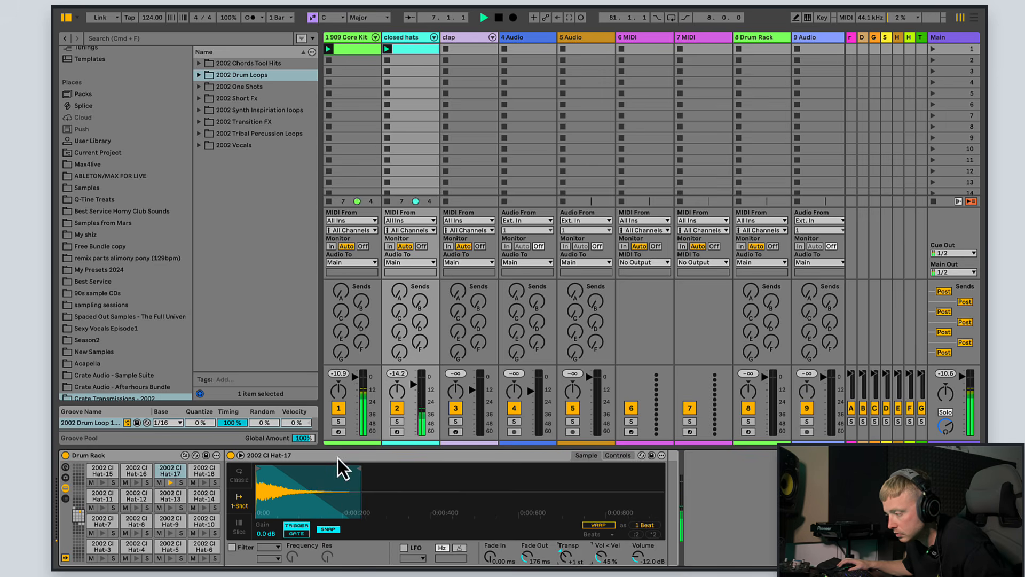
mouse_move(361, 474)
left_mouse_down()
mouse_move(396, 472)
mouse_move(351, 472)
left_mouse_up()
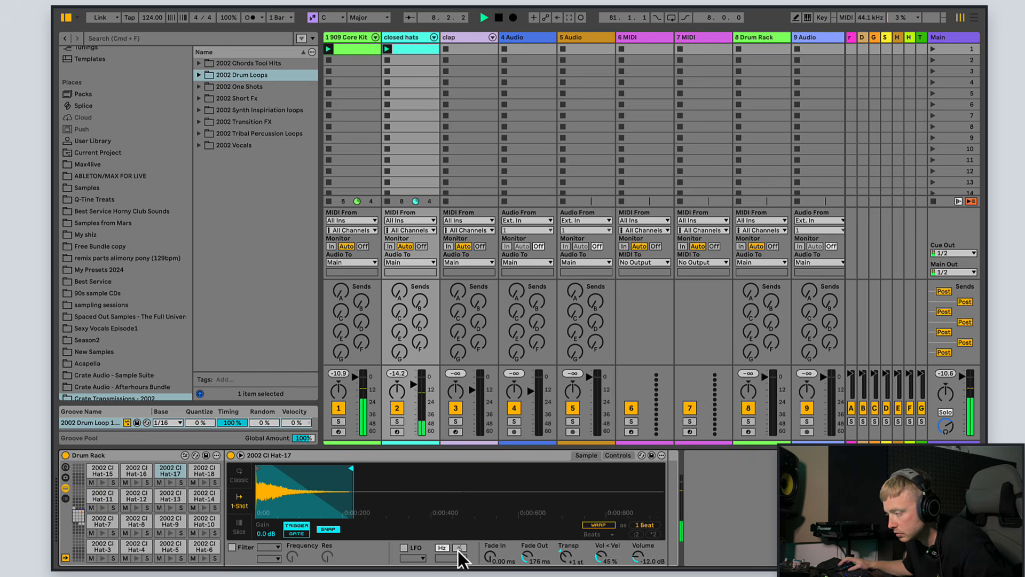
Create an empty one-bar MIDI clip in the clap track's first slot, stop playback, and audition the clap samples
double_click(481, 49)
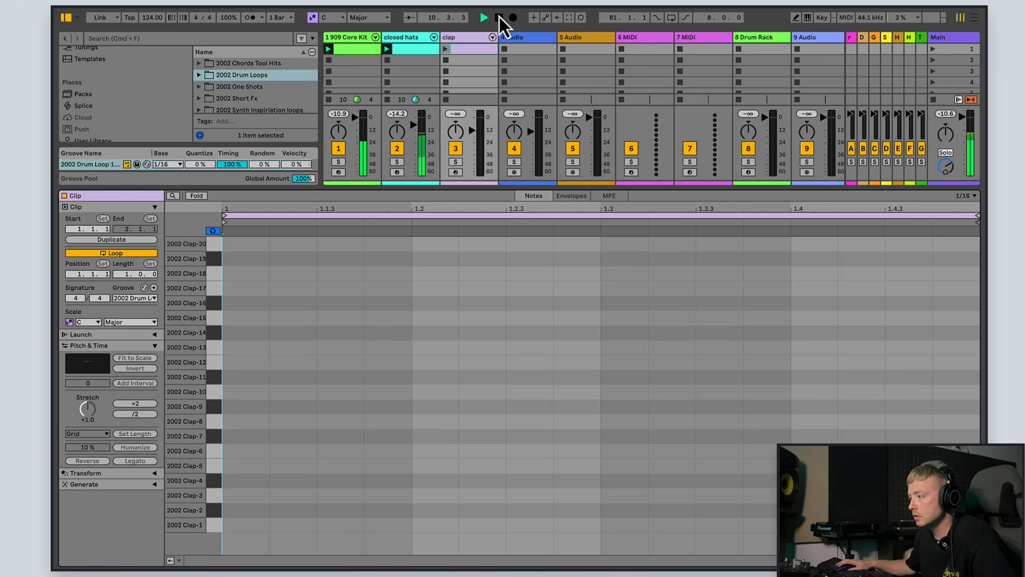
left_click(499, 17)
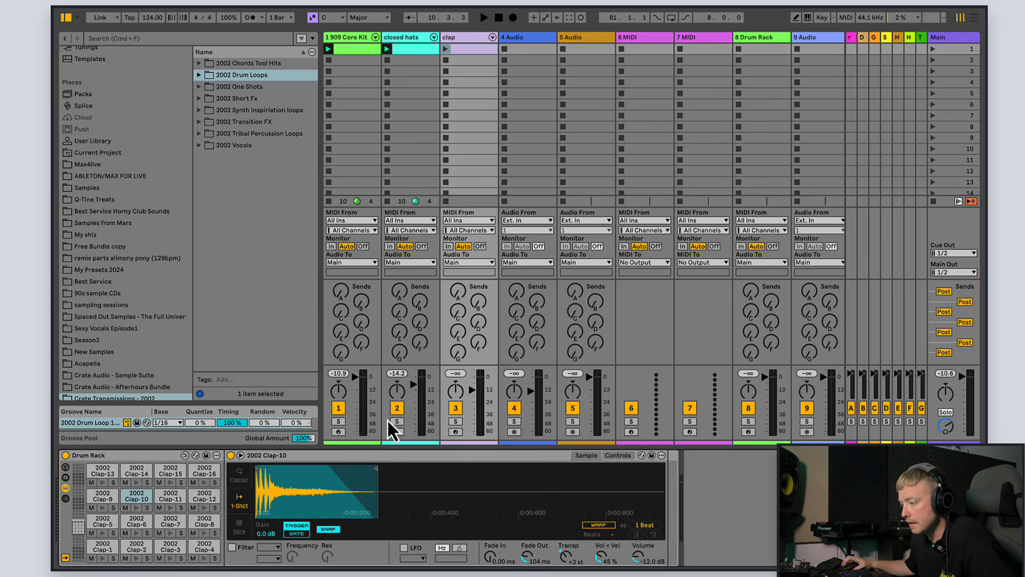
left_click(475, 47)
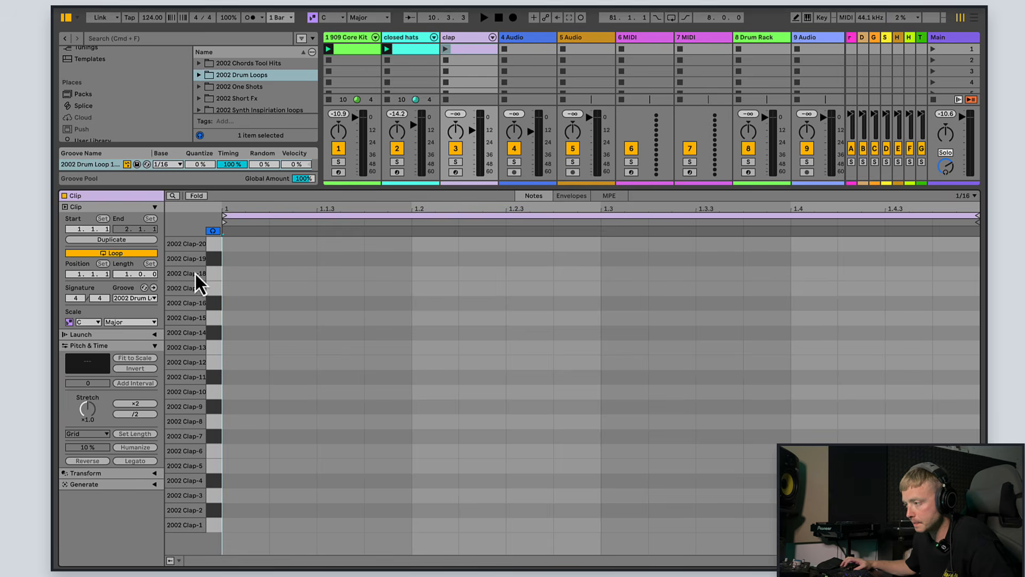
left_click(214, 259)
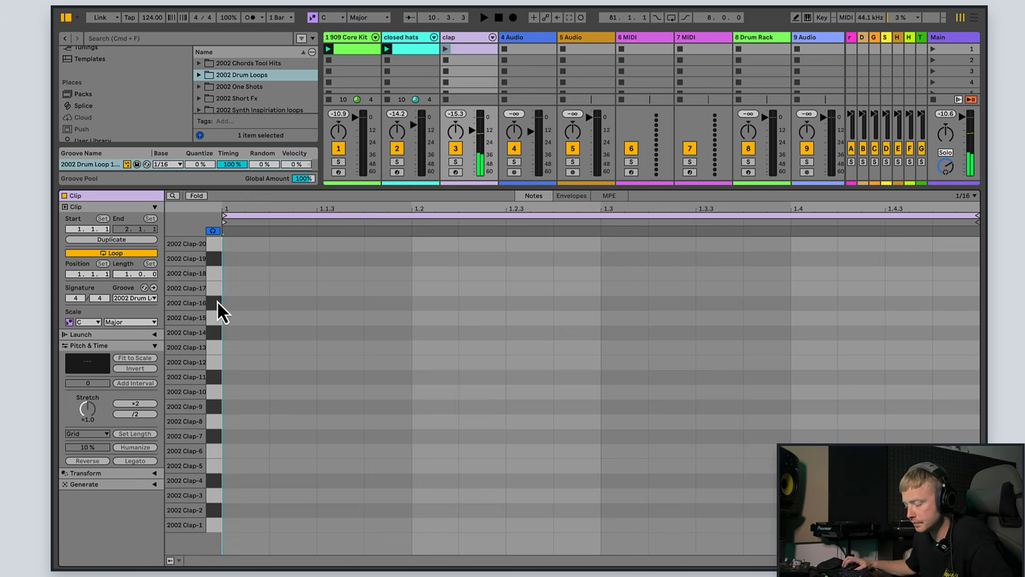
left_click(217, 354)
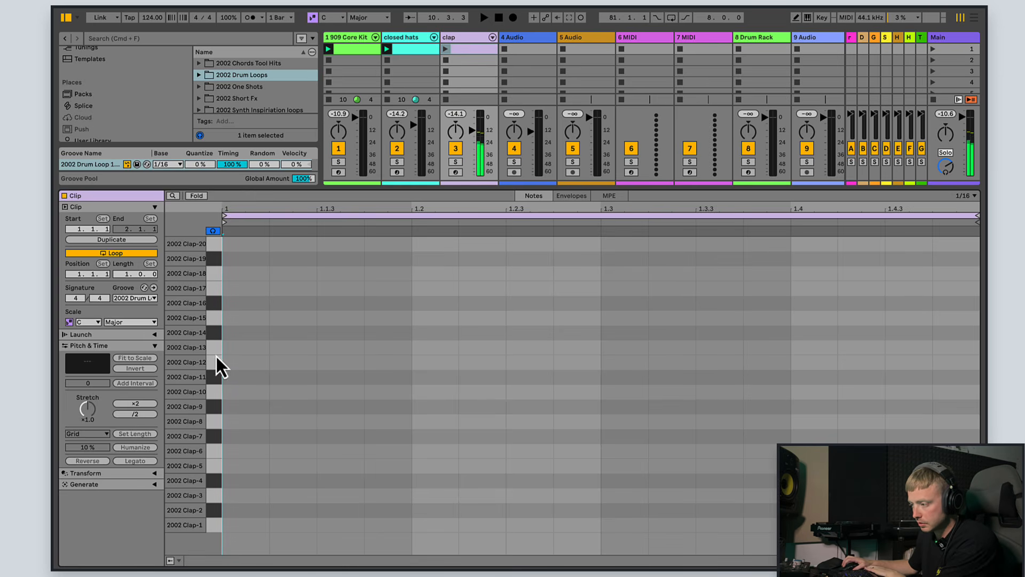
left_click(216, 397)
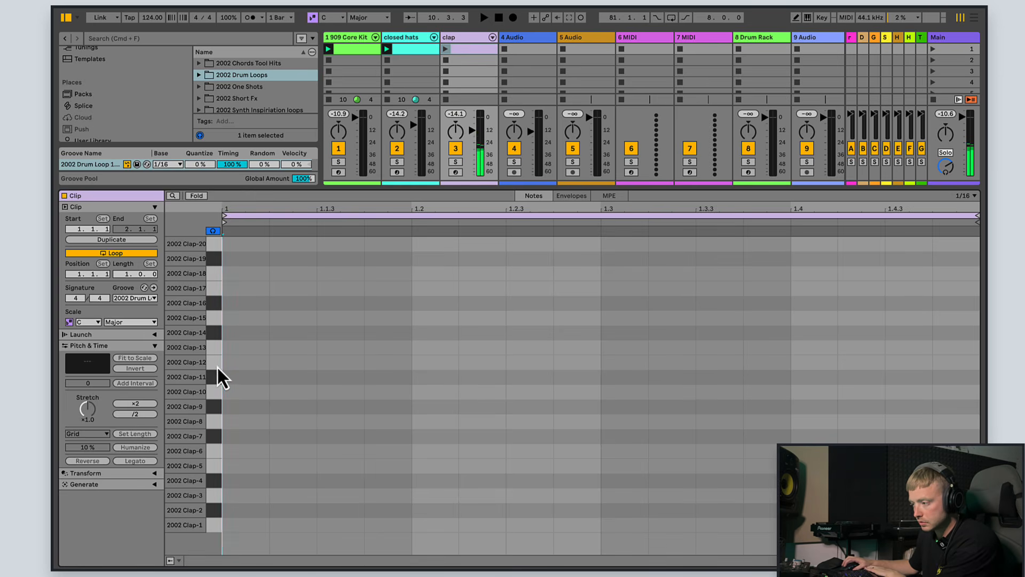
left_click(216, 418)
left_click(216, 408)
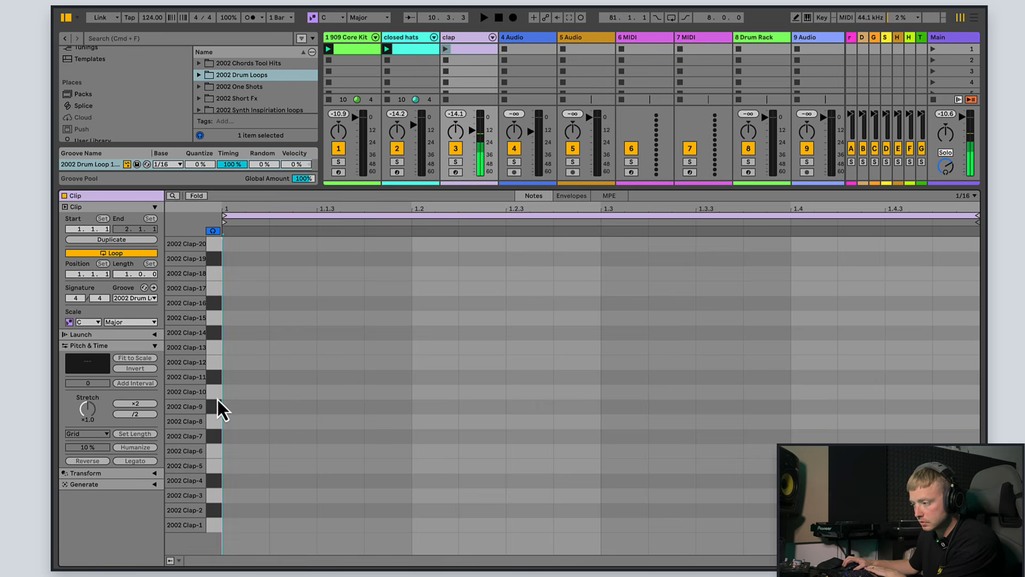
Enter 2002 Clap-10 notes at beats 1.2 and 1.4 of the clap clip and launch it
double_click(435, 391)
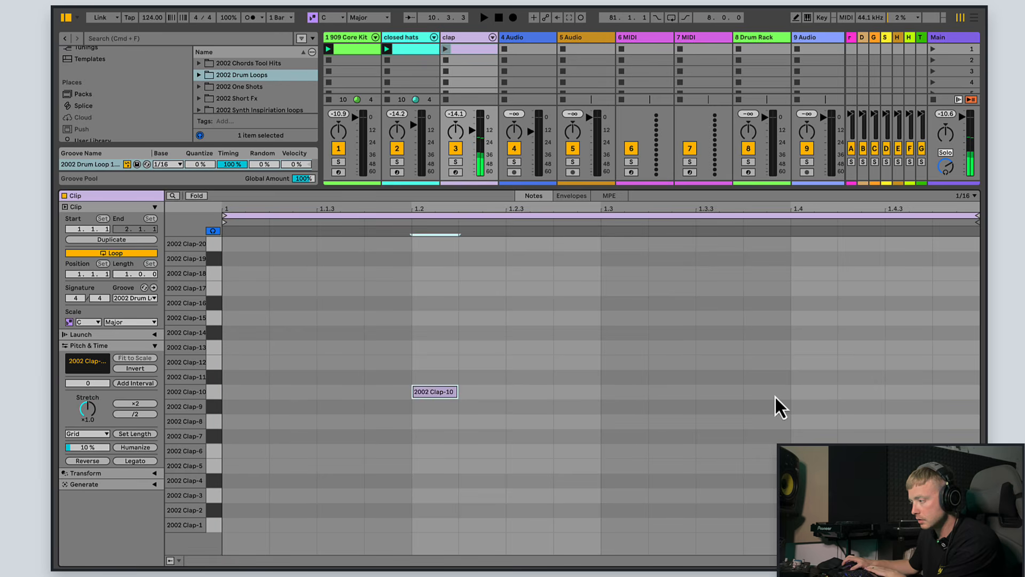
double_click(809, 392)
left_click(445, 49)
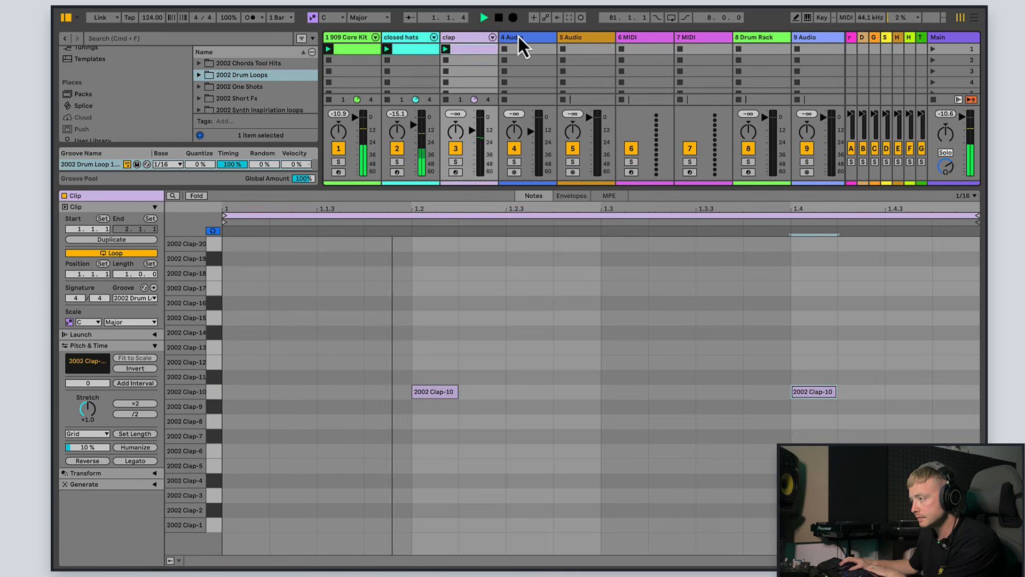
Transpose the 2002 Clap-10 sample to +3 st with its end at about 280 ms, and fine-tune the clap track's volume
key("shift+Tab")
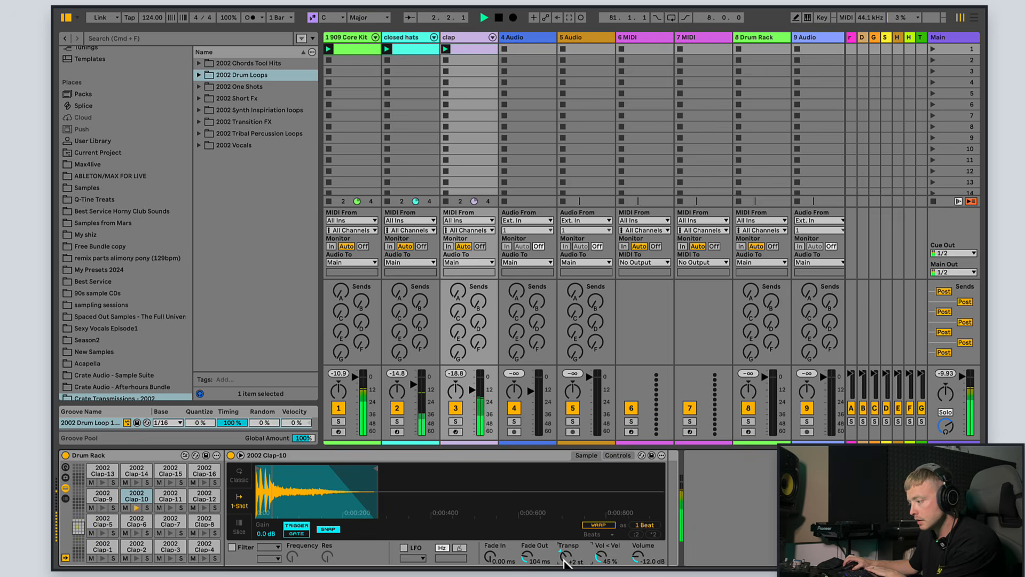
left_click_drag(564, 561, 565, 554)
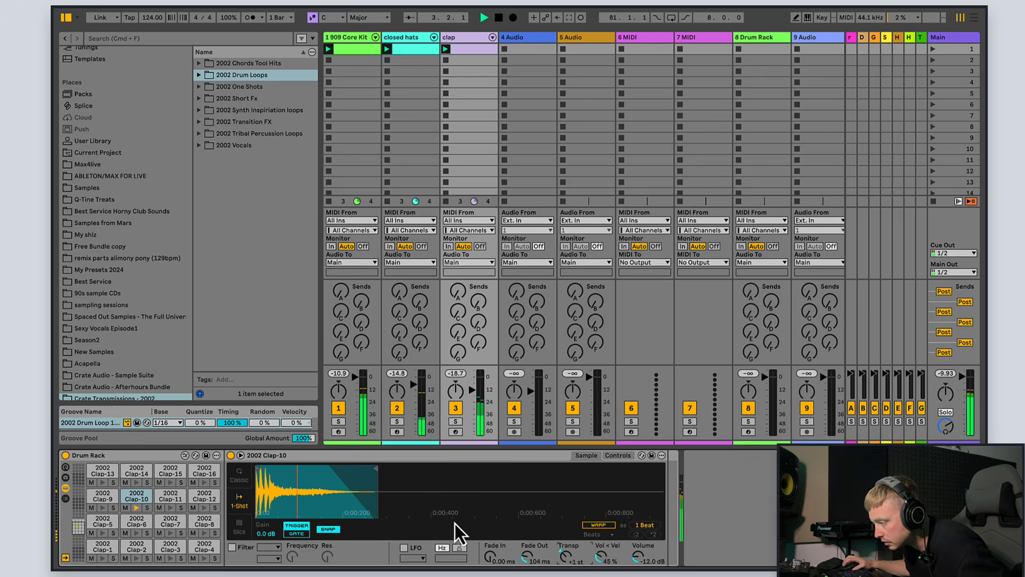
mouse_move(376, 469)
left_mouse_down()
mouse_move(506, 470)
mouse_move(342, 467)
left_mouse_up()
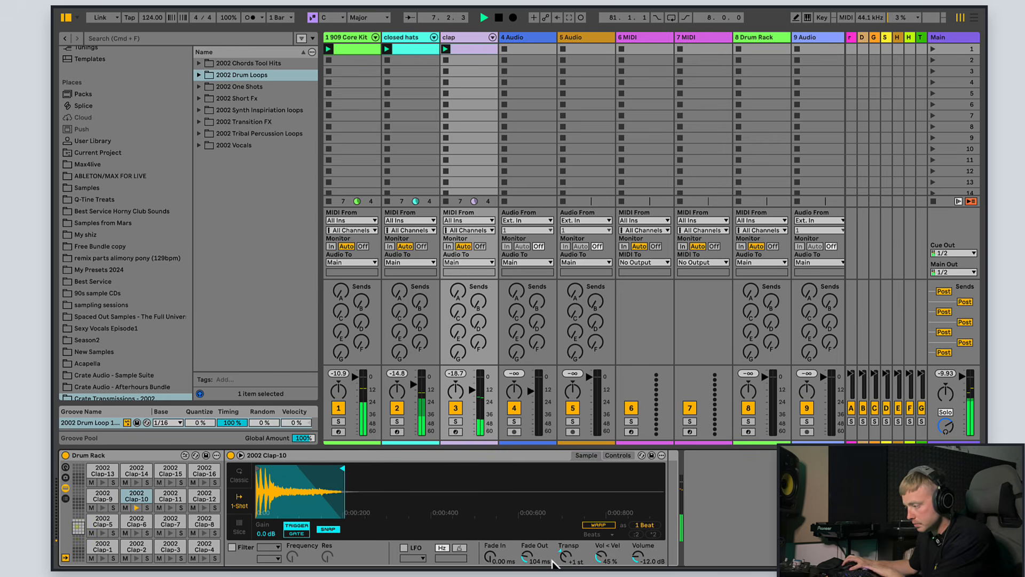
left_click_drag(566, 558, 567, 562)
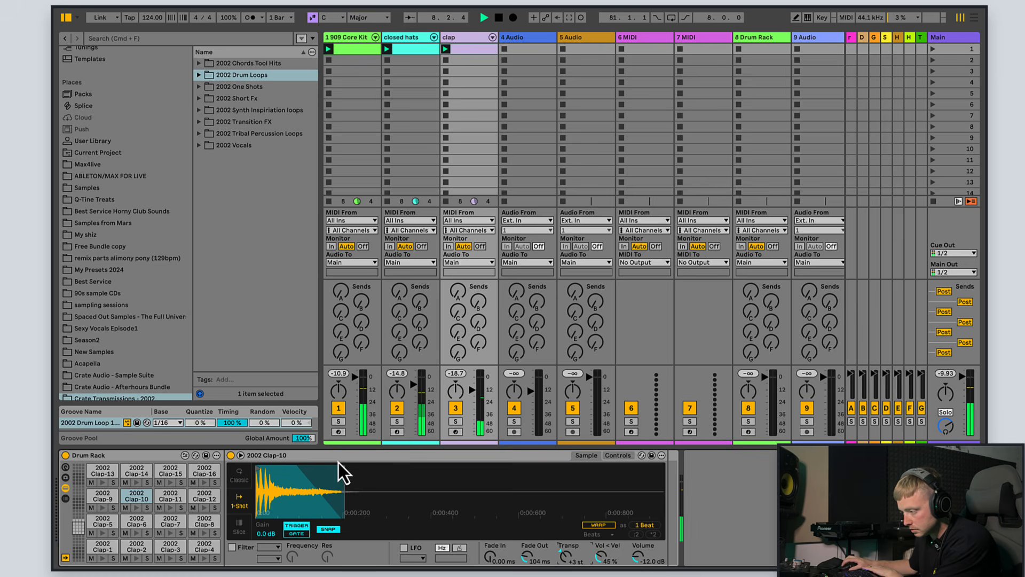
left_click_drag(343, 469, 377, 469)
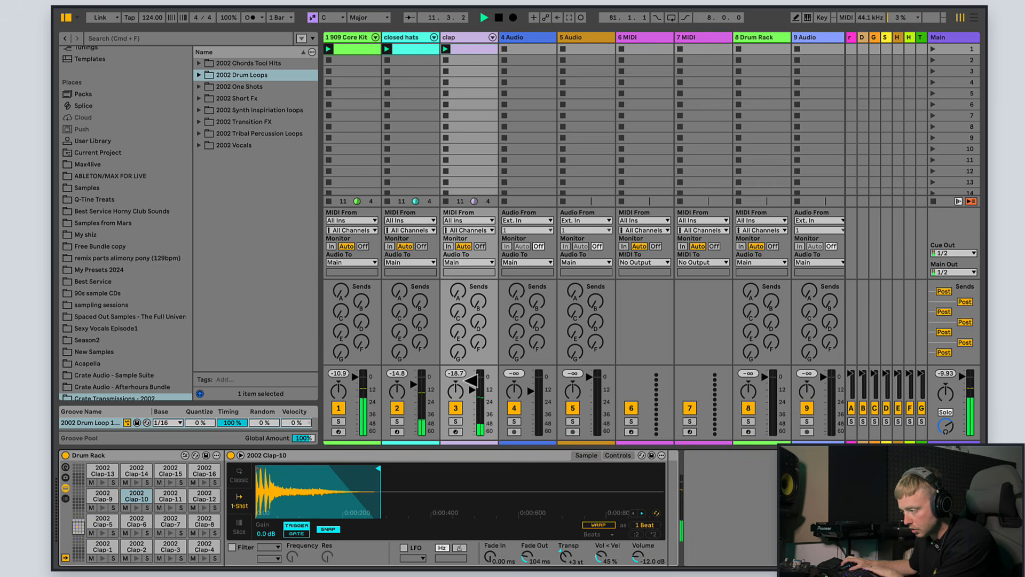
left_click_drag(471, 380, 475, 392)
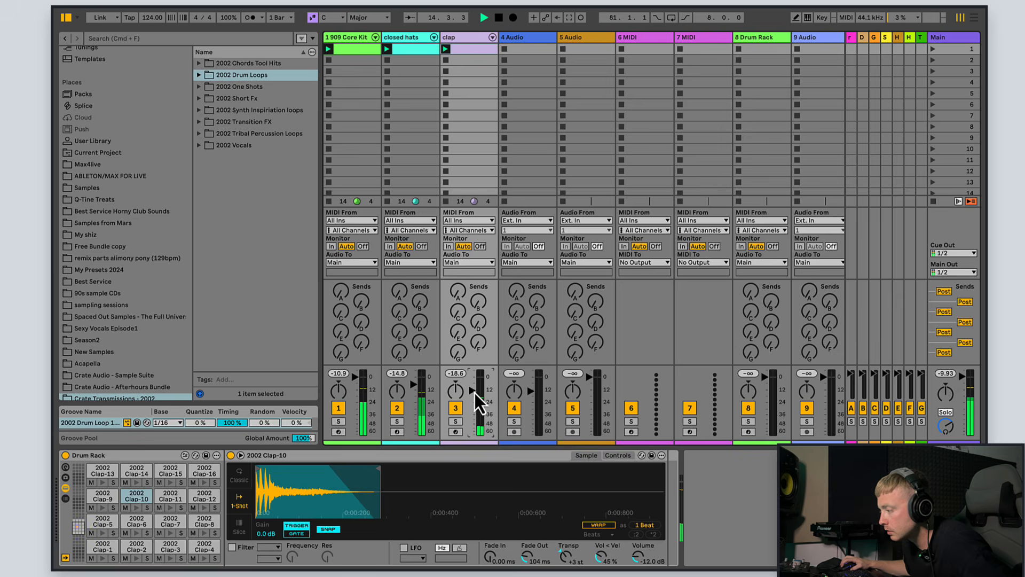
left_click(499, 17)
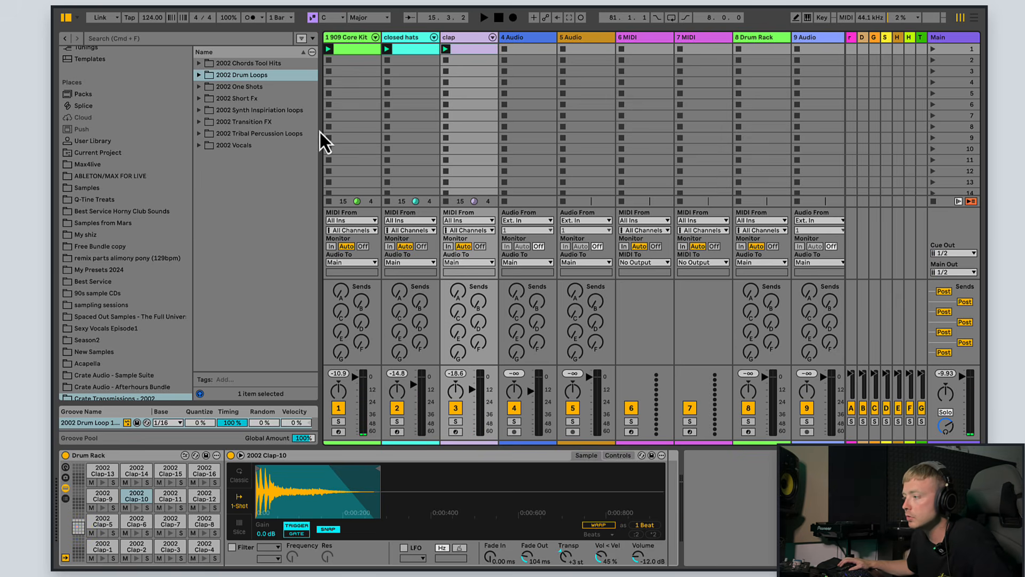
Expand the 2002 Drum Loops folder and audition several 125 BPM loops, including numbers 2, 12 and 17
left_click_drag(321, 132, 325, 130)
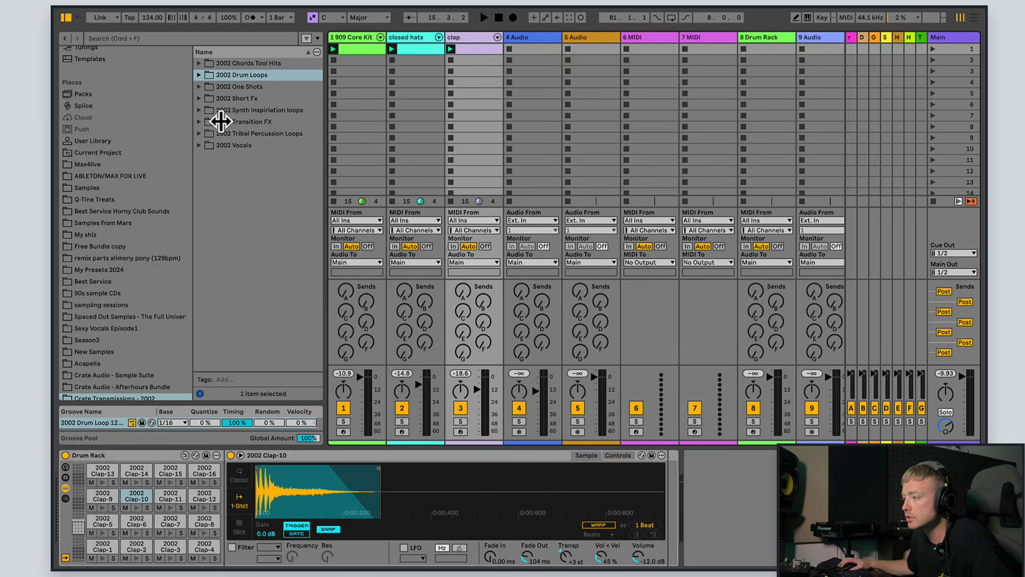
left_click(199, 75)
left_click(263, 101)
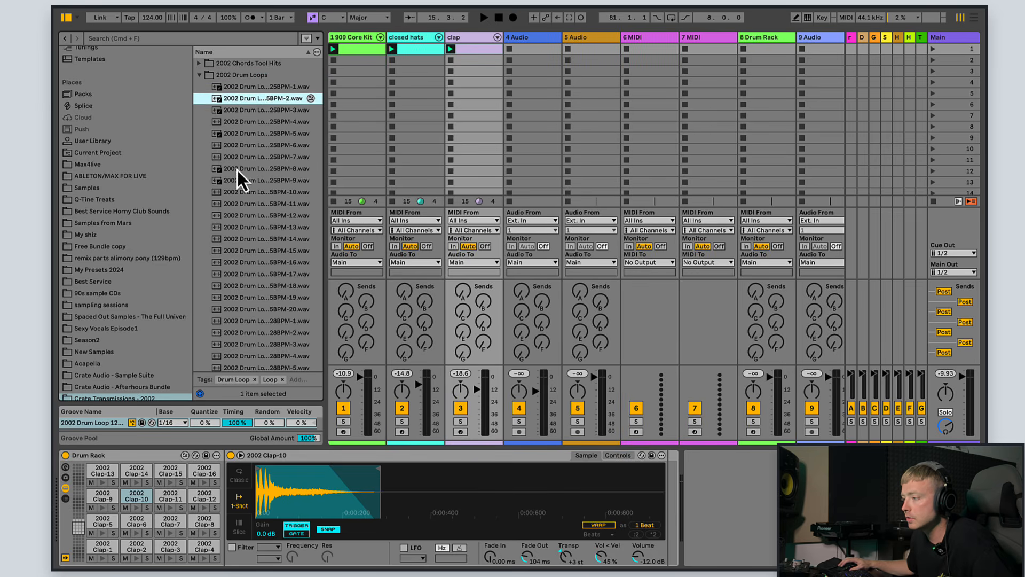
left_click(240, 181)
left_click(236, 216)
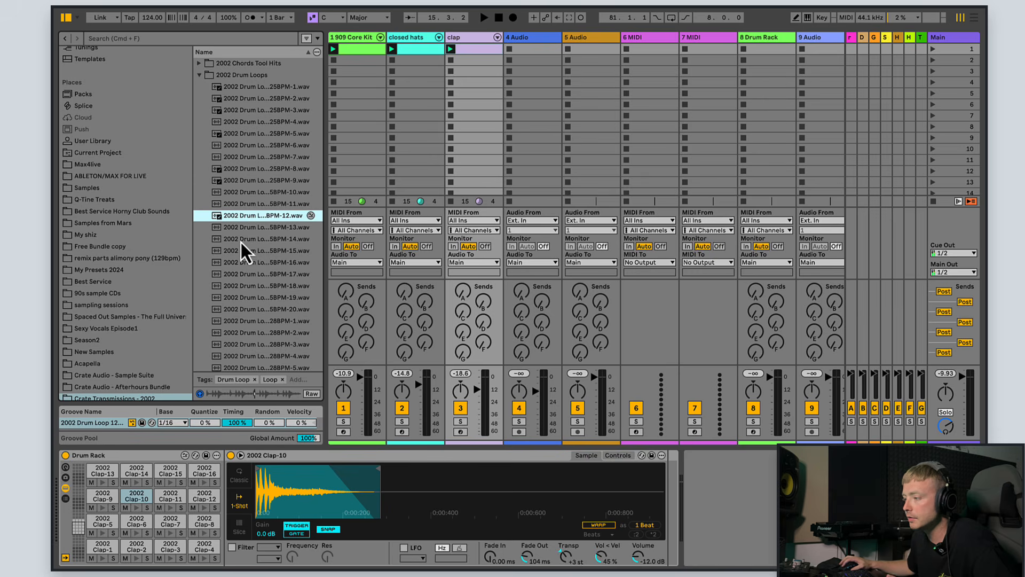
left_click(242, 241)
left_click(250, 273)
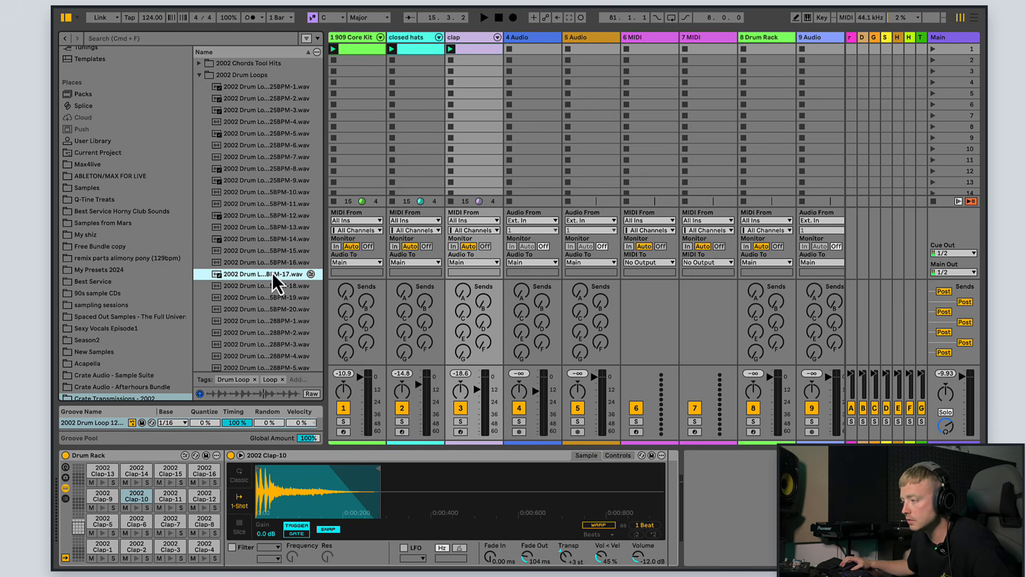
left_click_drag(272, 281, 486, 94)
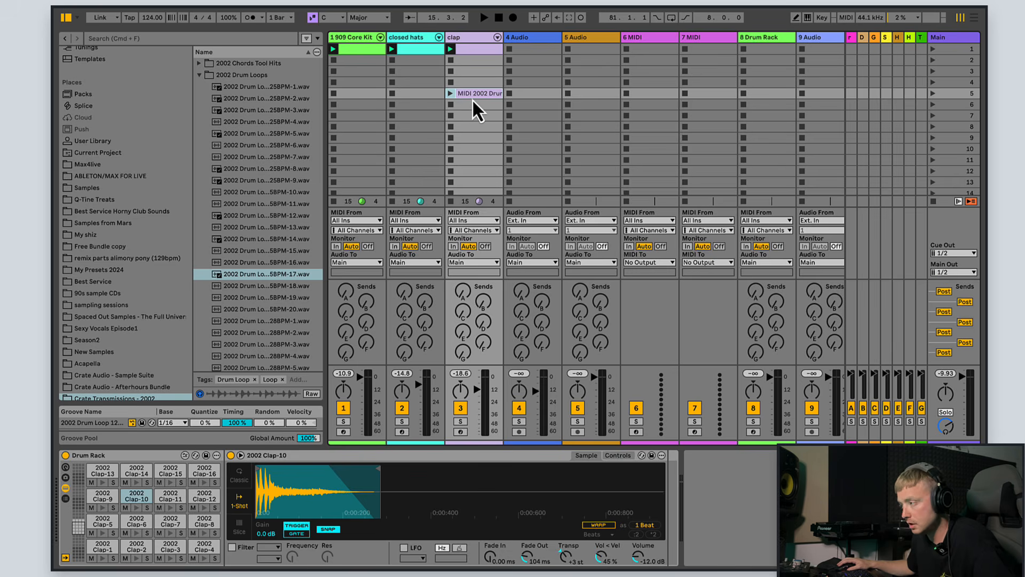
left_click(489, 95)
key("ctrl+z")
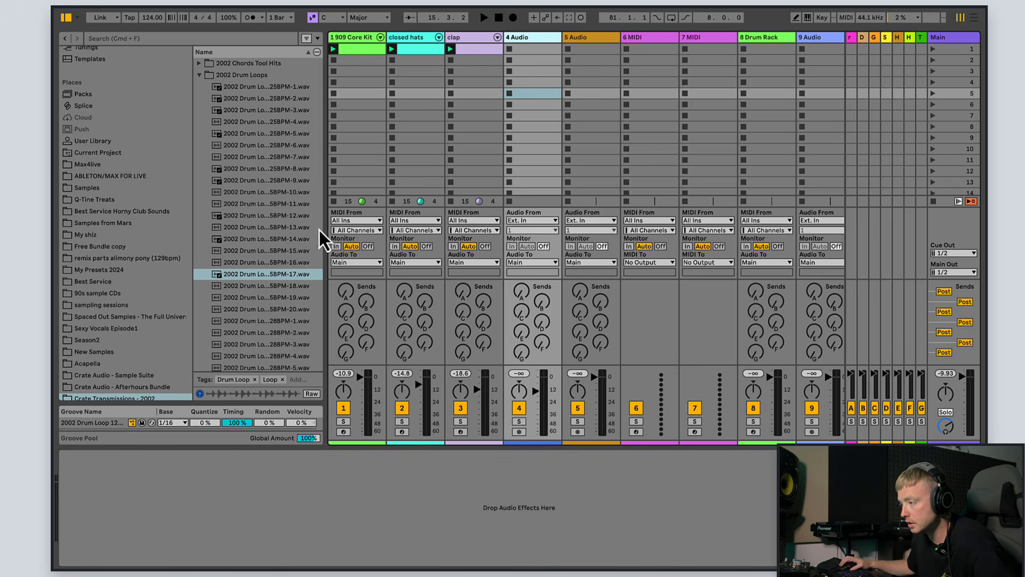
Place 2002 Drum Loop 125BPM-17, -3 and -5 in slots 5, 7 and 1 of the 4 Audio track and play back slot 1
left_click_drag(287, 277, 528, 95)
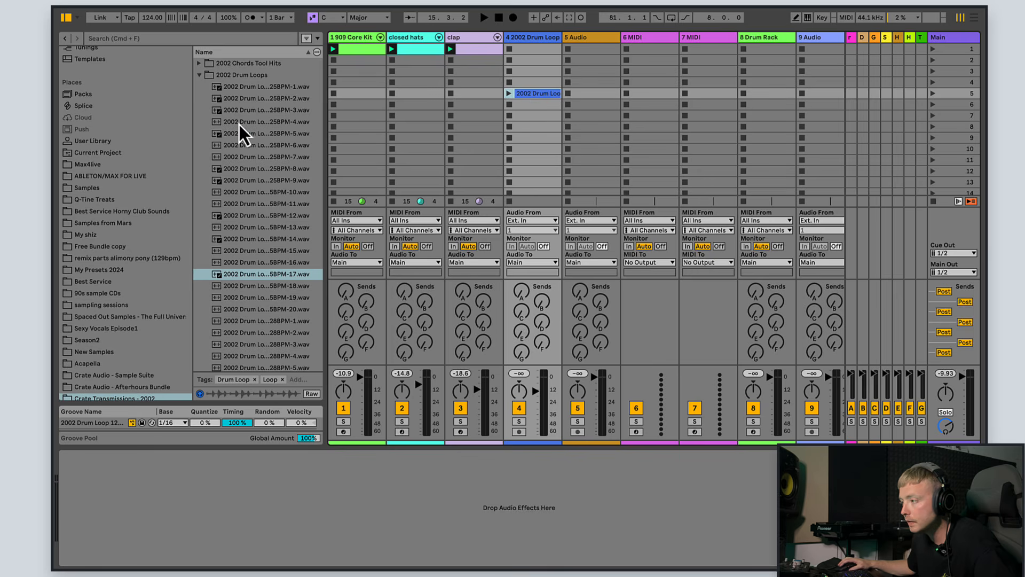
left_click(269, 111)
left_click_drag(272, 119, 529, 116)
left_click(272, 134)
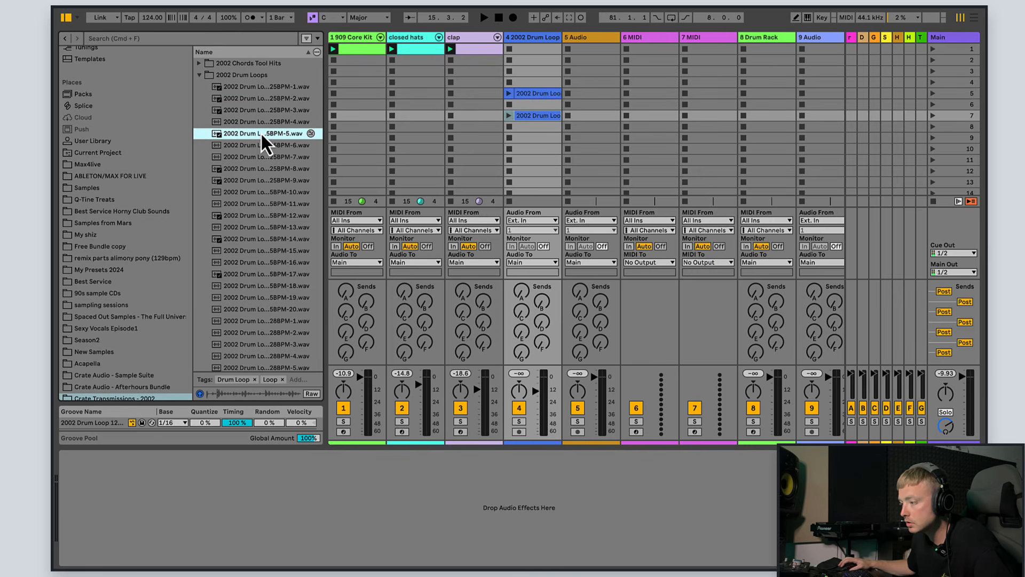
left_click_drag(260, 141, 537, 49)
left_click(509, 49)
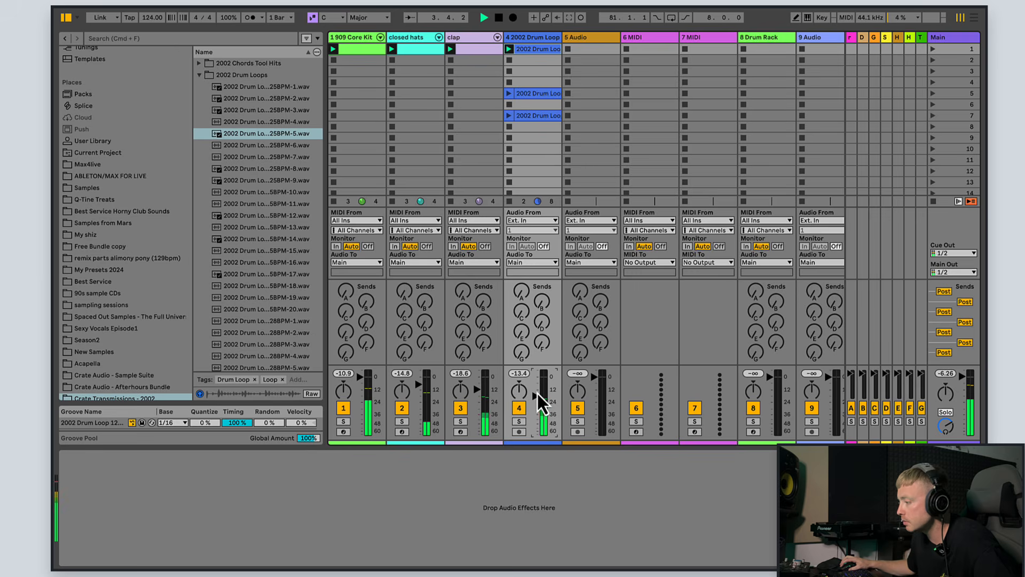
left_click(498, 17)
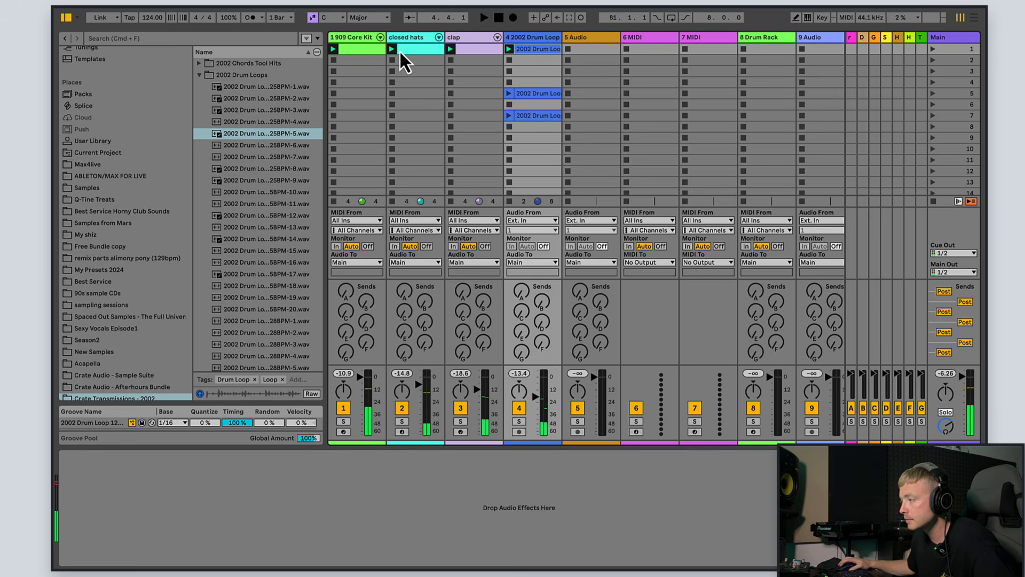
Add 2002 Cl Hat-8 notes at 1.2.4 and 1.3.2 in the closed hats clip during playback
double_click(401, 53)
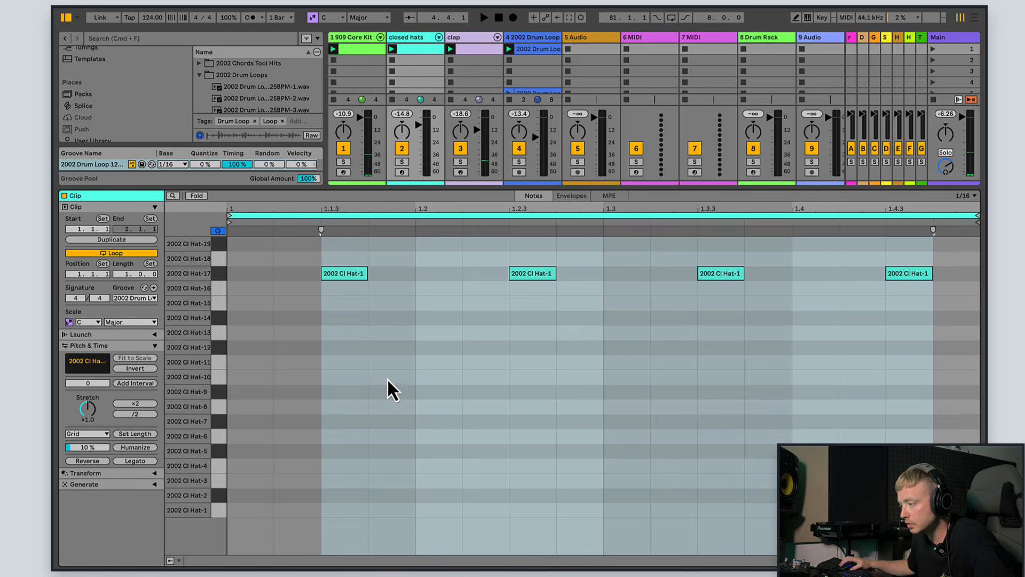
left_click(486, 19)
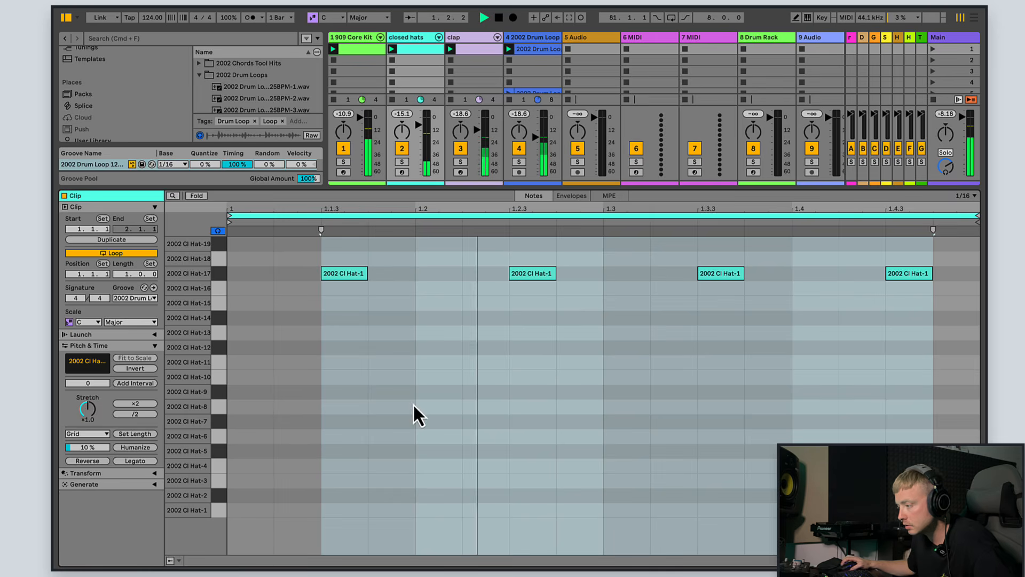
double_click(579, 378)
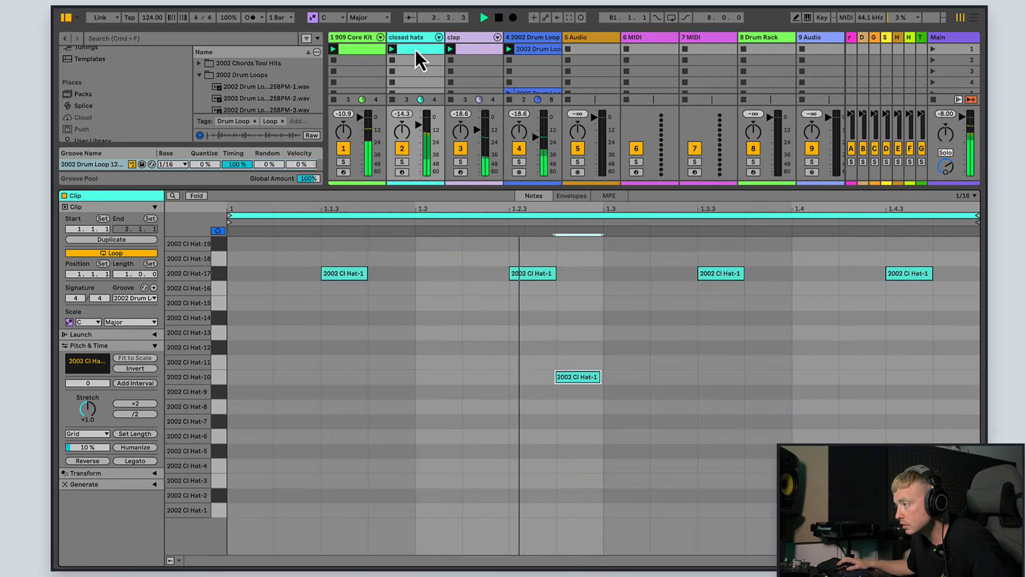
left_click_drag(579, 380, 586, 410)
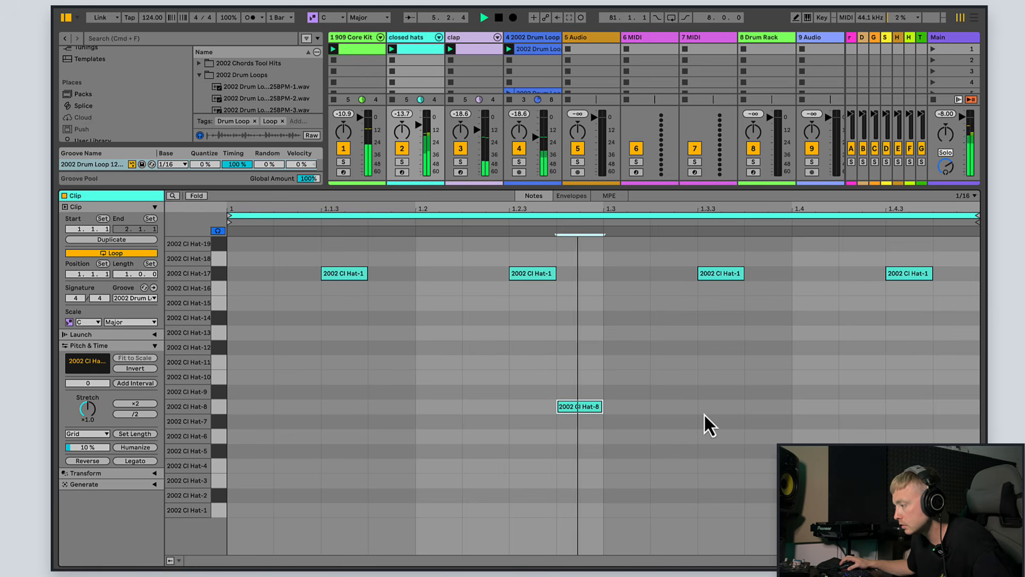
double_click(691, 406)
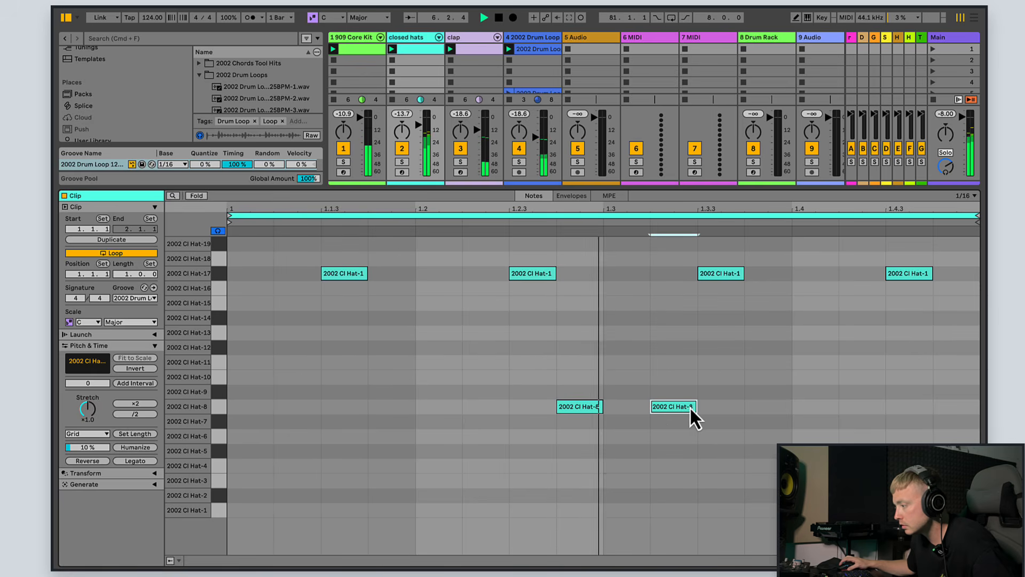
Move the two 2002 Cl Hat-8 notes to the 2002 Cl Hat-9 row and show that pad's sample in the Drum Rack
left_click(565, 409, "shift")
left_click_drag(565, 408, 593, 405)
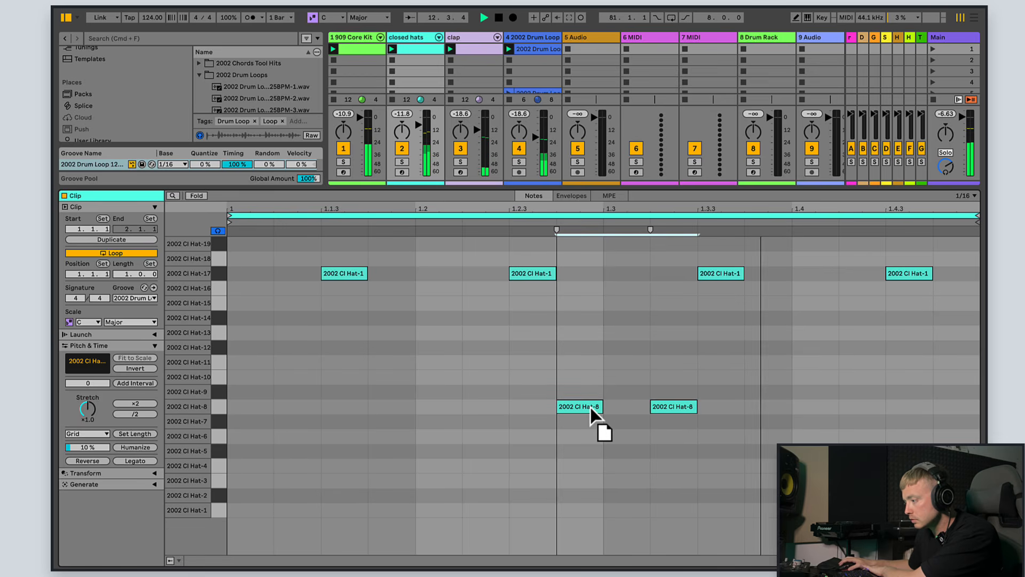
left_click(417, 38)
left_click(172, 521)
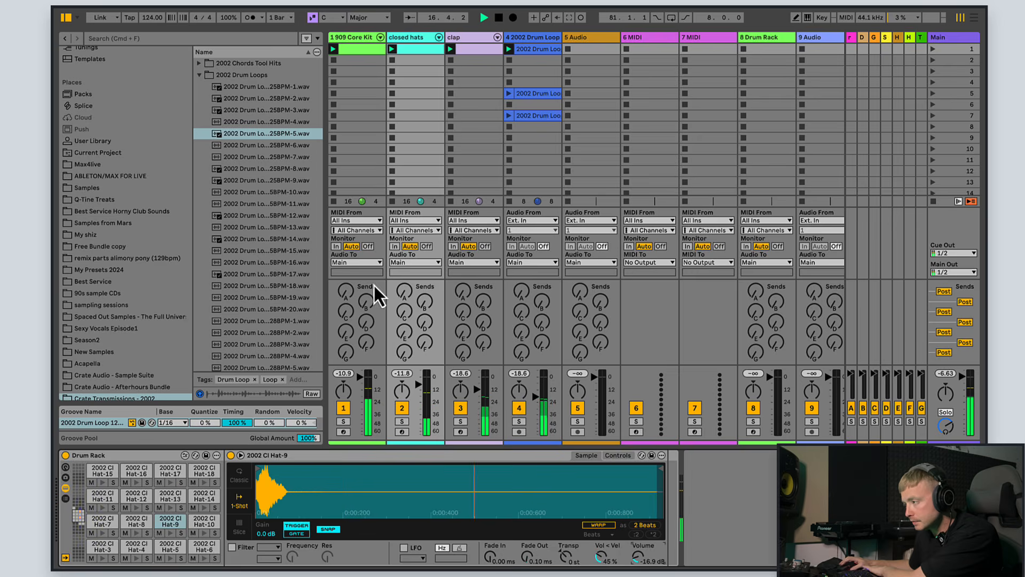
Duplicate the closed hats clip's loop to two bars and add a 2002 Cl Hat-9 note at 2.4.2
left_click(415, 48)
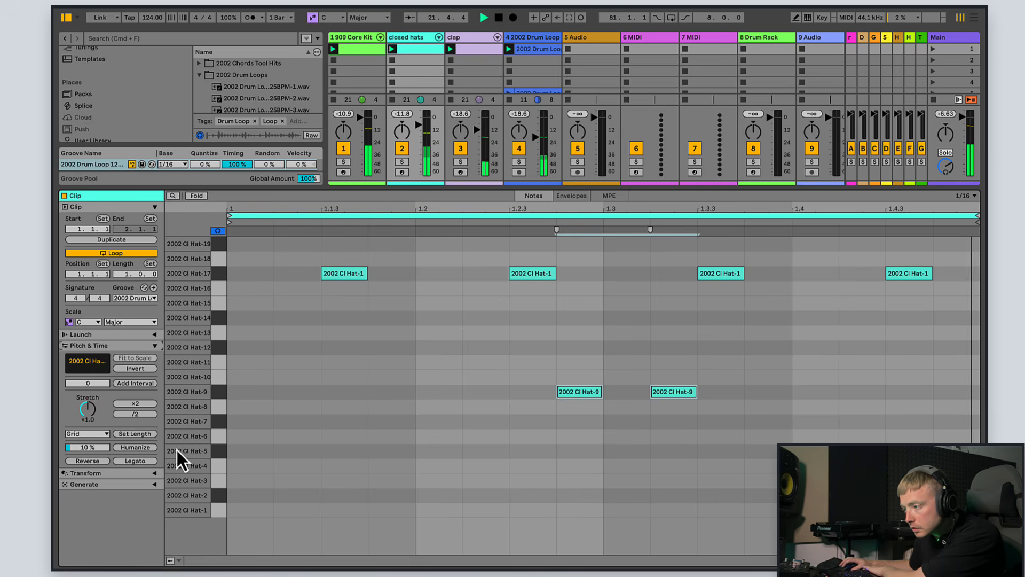
left_click(130, 240)
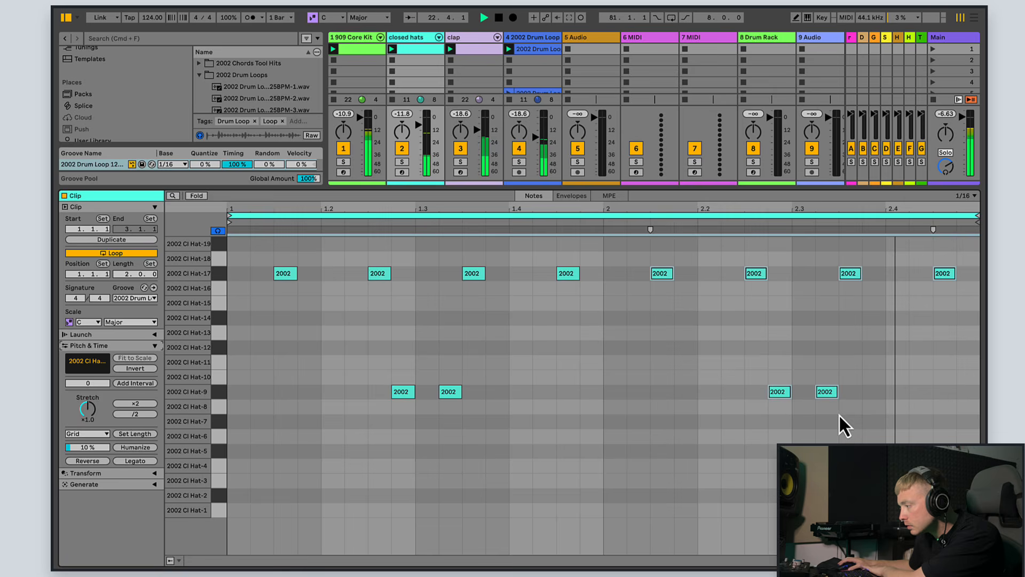
double_click(919, 393)
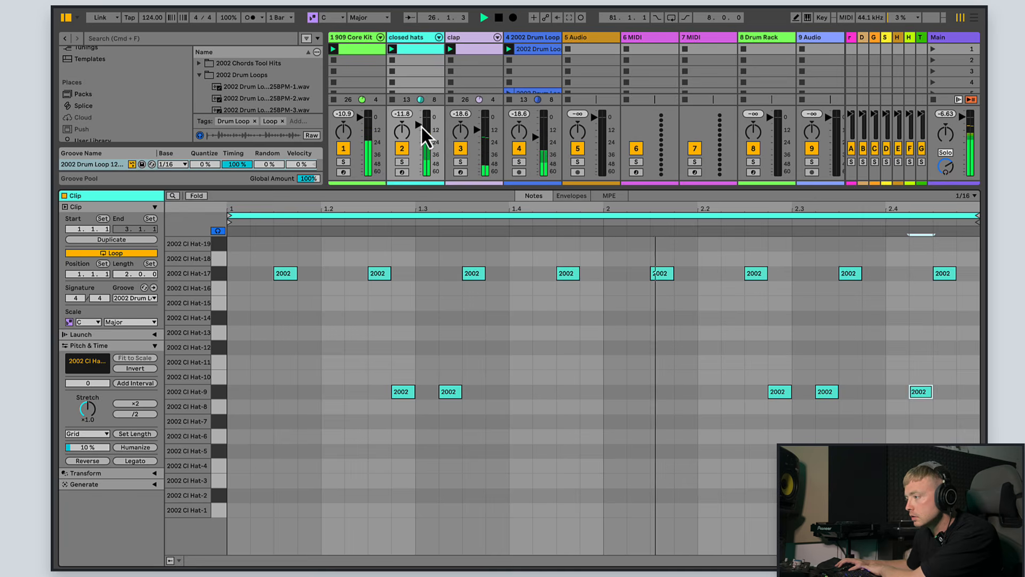
Turn off transient looping for the 2002 Drum Loop 125BPM-5 clip and set its transient envelope to 71
left_click(545, 53)
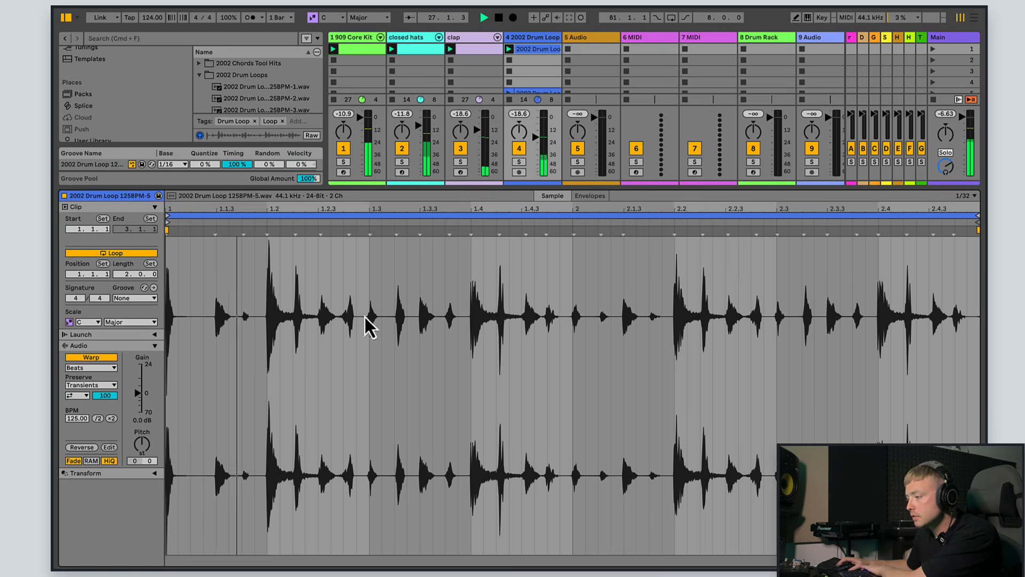
left_click(108, 399)
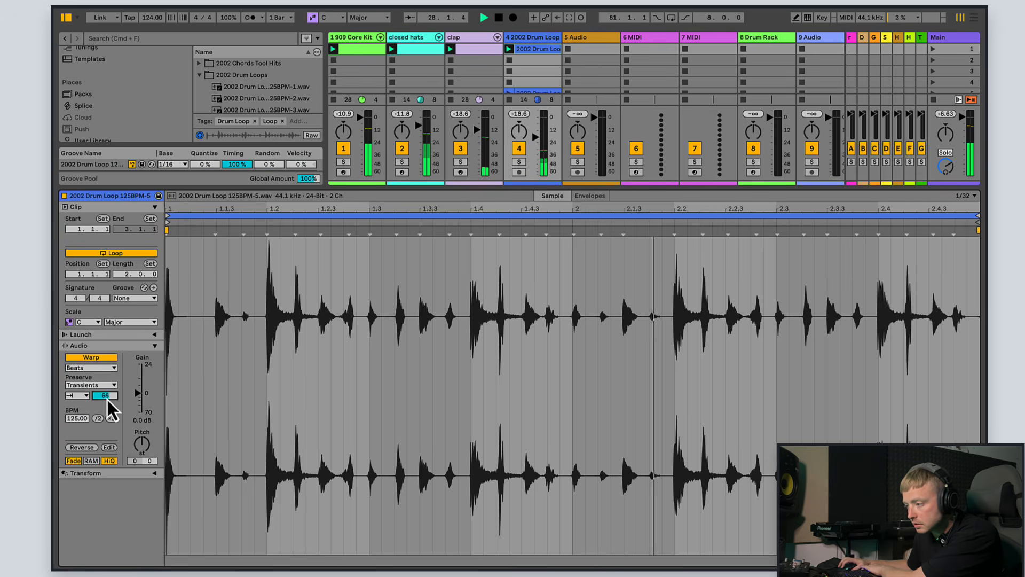
type("68")
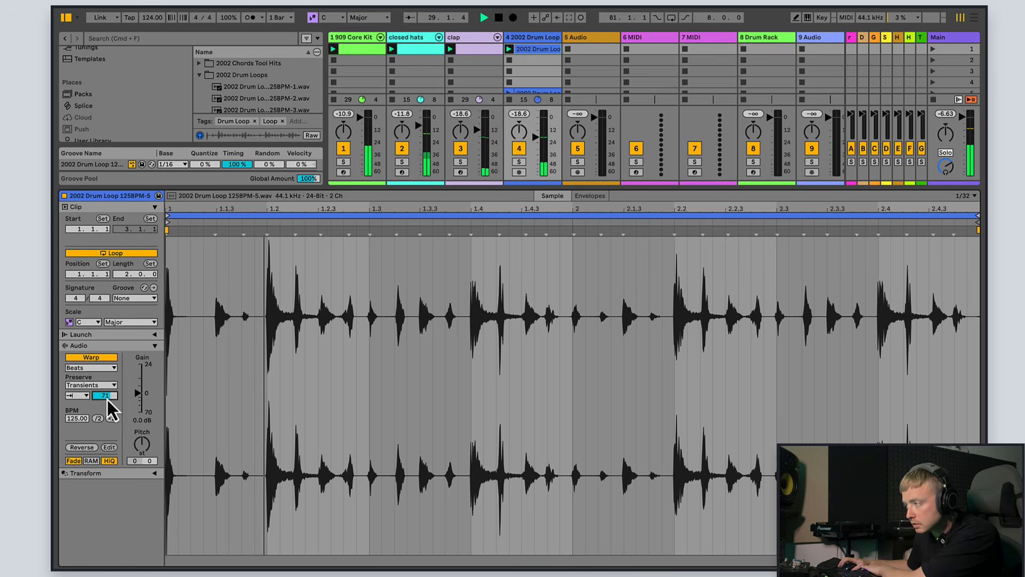
Move the 125BPM-17 clip to slot 2 and the 125BPM-3 clip to slot 3 of the drum loop track, and launch slot 2
scroll(485, 67, "down", 1)
left_click_drag(527, 85, 536, 68)
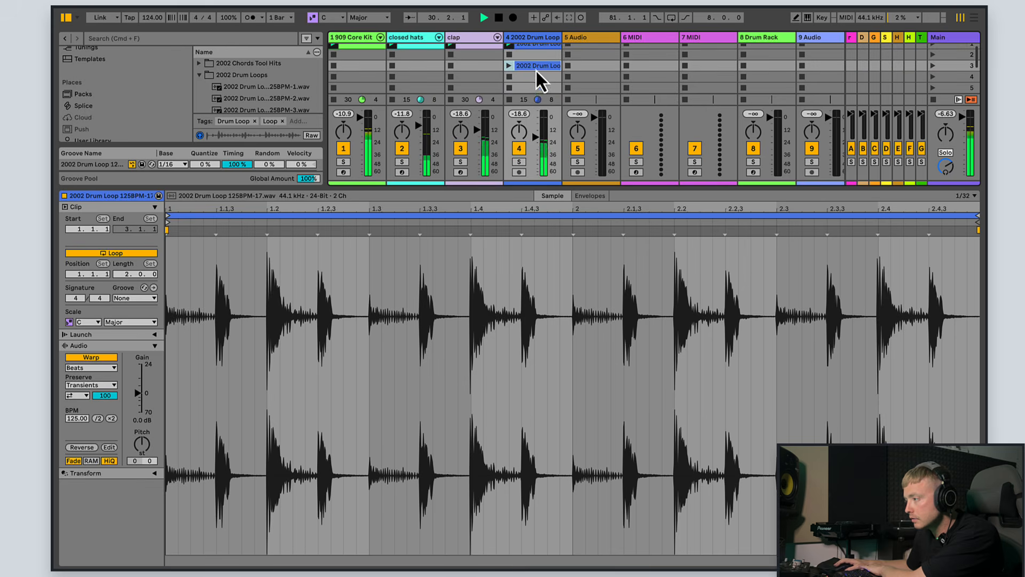
scroll(533, 80, "down", 2)
scroll(541, 80, "up", 2)
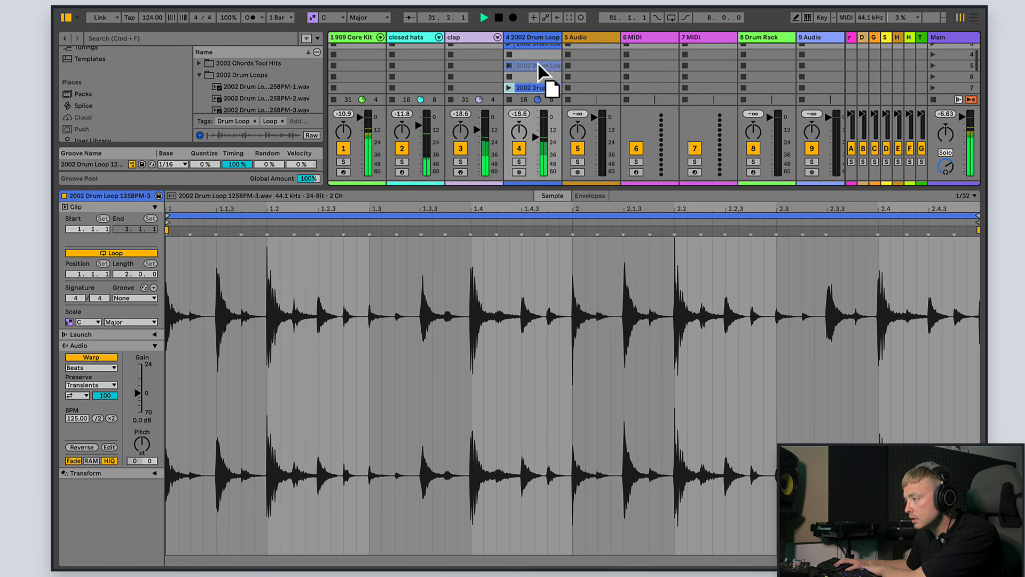
left_click_drag(540, 71, 519, 56)
left_click(510, 54)
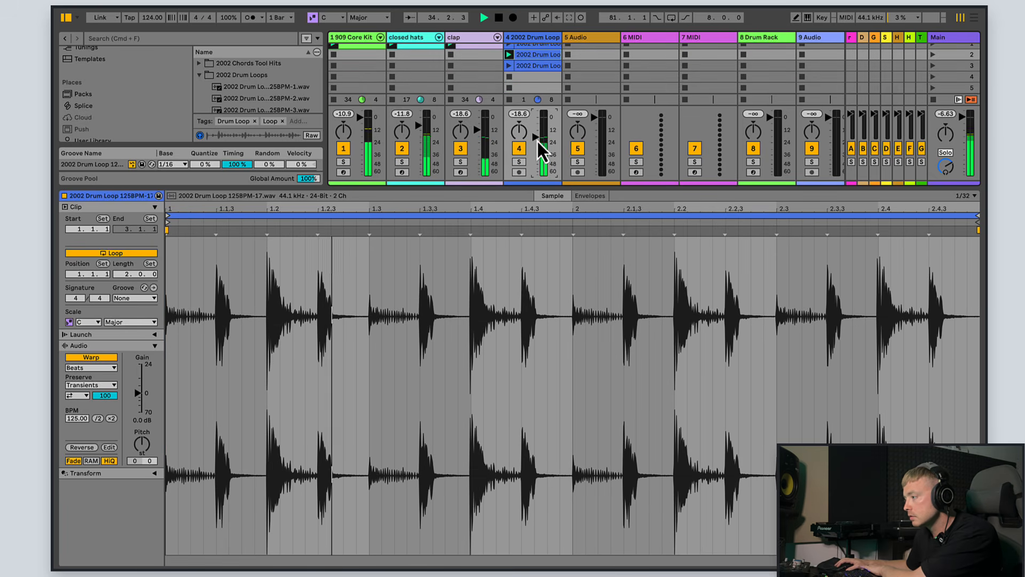
Turn off transient looping for the 2002 Drum Loop 125BPM-17 clip and set its transient envelope to 51
left_click(80, 396)
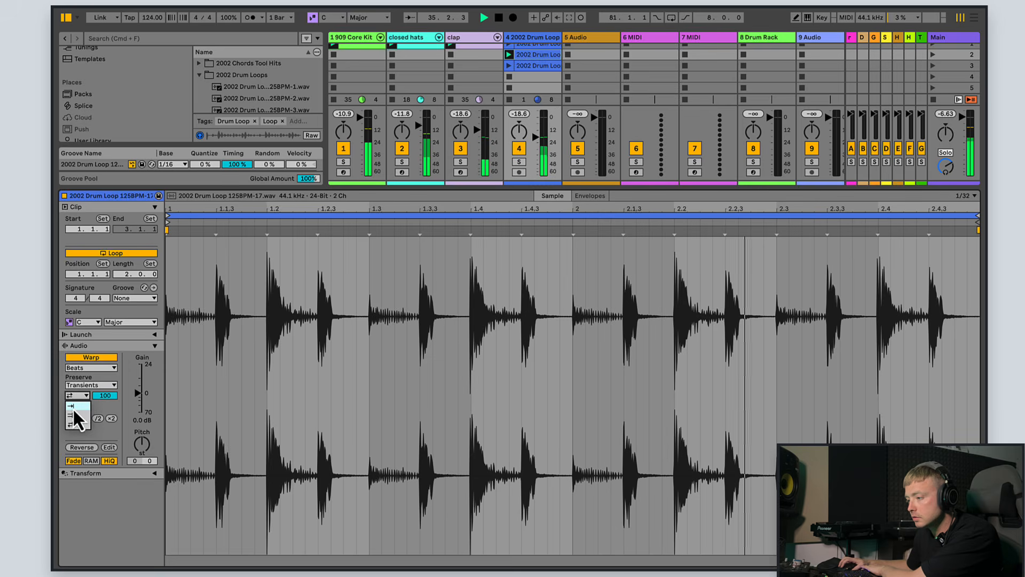
left_click(78, 414)
left_click_drag(105, 395, 110, 417)
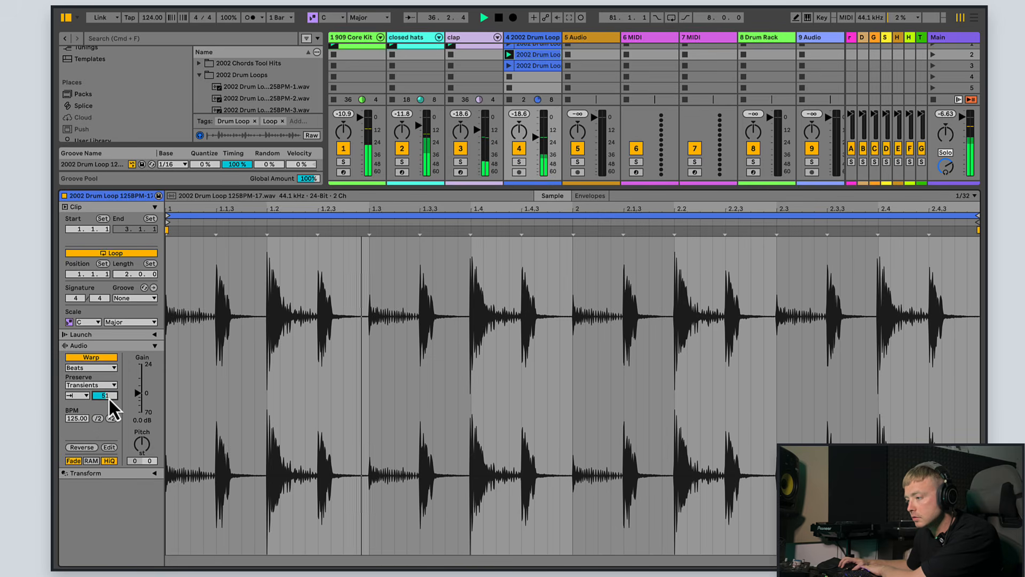
Launch the 2002 Drum Loop 125BPM-3 clip, turn off its transient looping and set its transient envelope to 74
left_click(509, 66)
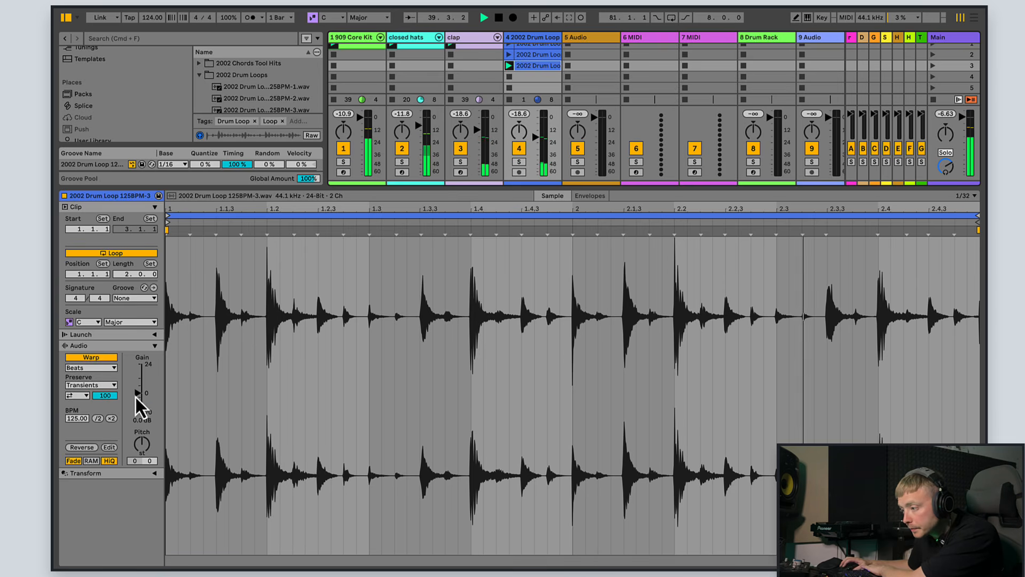
left_click(79, 396)
left_click(80, 406)
left_click(104, 395)
type("70")
key("Return")
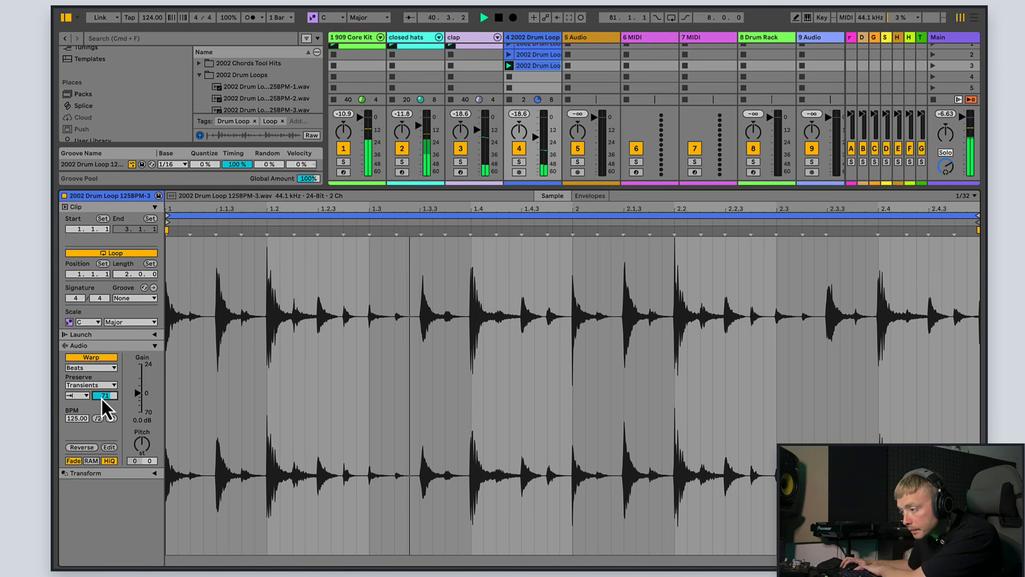
Extract the groove from the 125BPM-3 clip, and set its pitch to -4 semitones with a transient envelope of 64
right_click(469, 430)
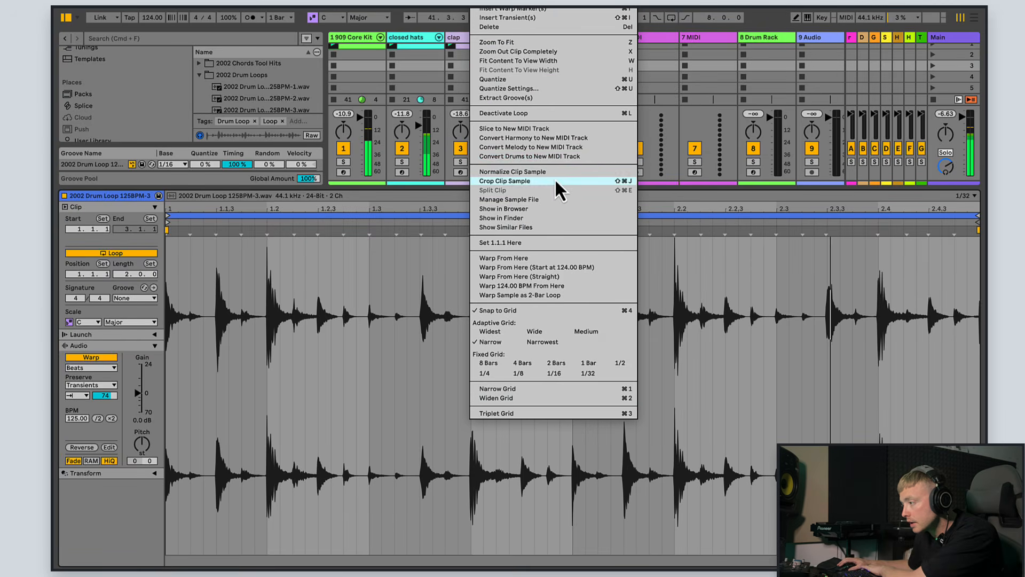
left_click(525, 99)
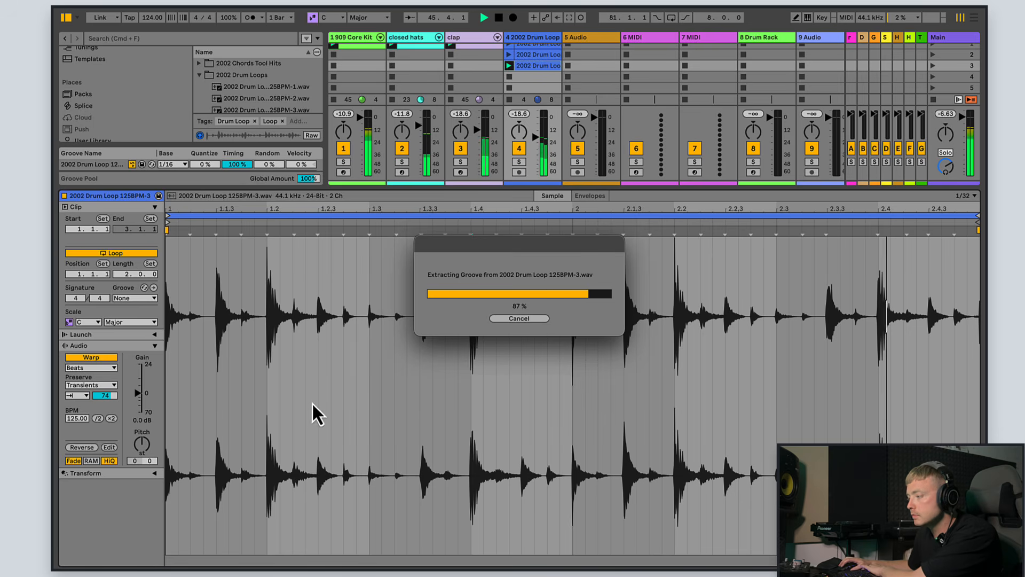
left_click_drag(146, 447, 148, 453)
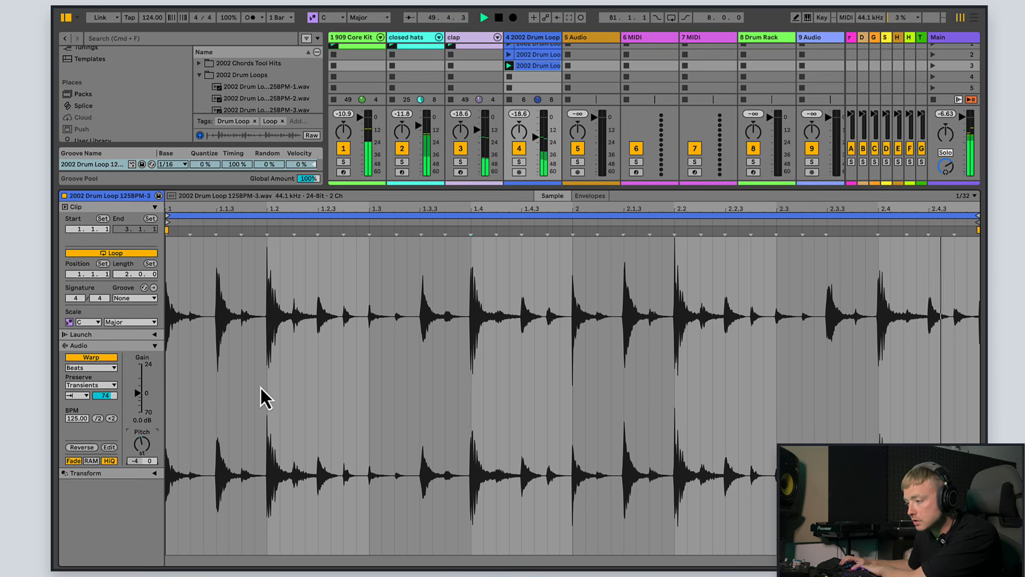
left_click_drag(104, 395, 108, 415)
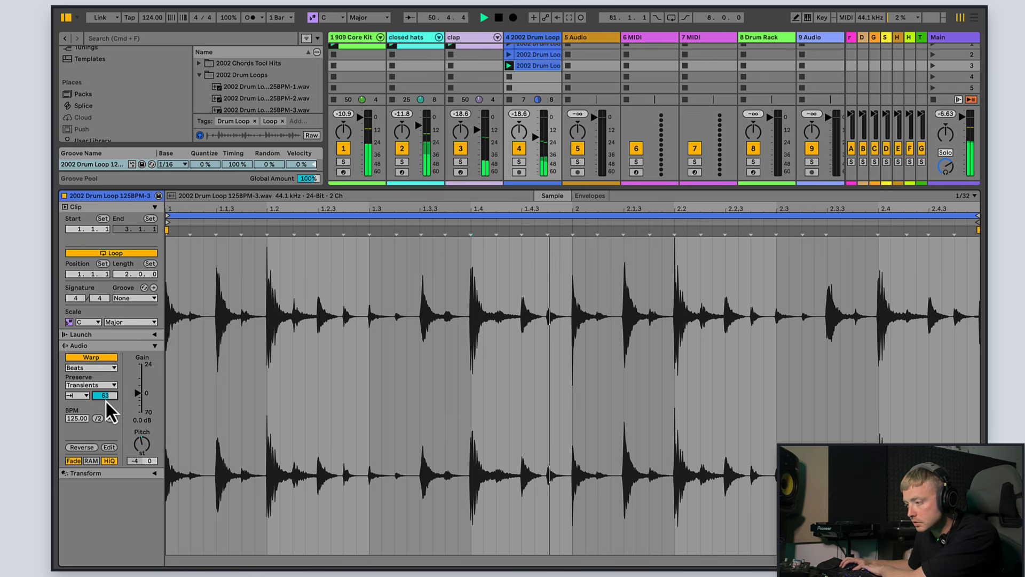
Apply the 2002 Drum Loop 125BPM-3 groove to the clap clip and the closed hats clip
scroll(459, 69, "up", 1)
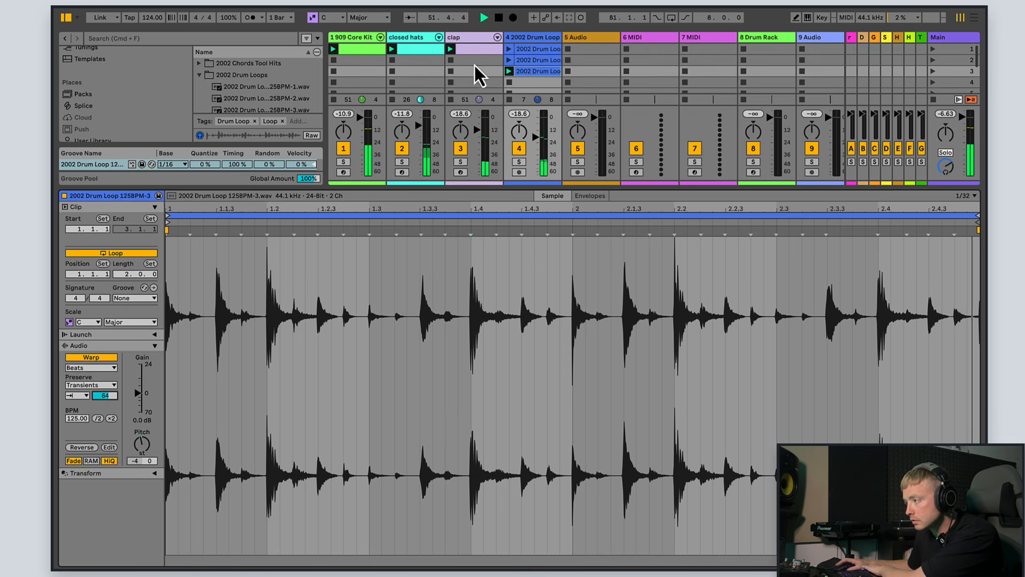
left_click(473, 53)
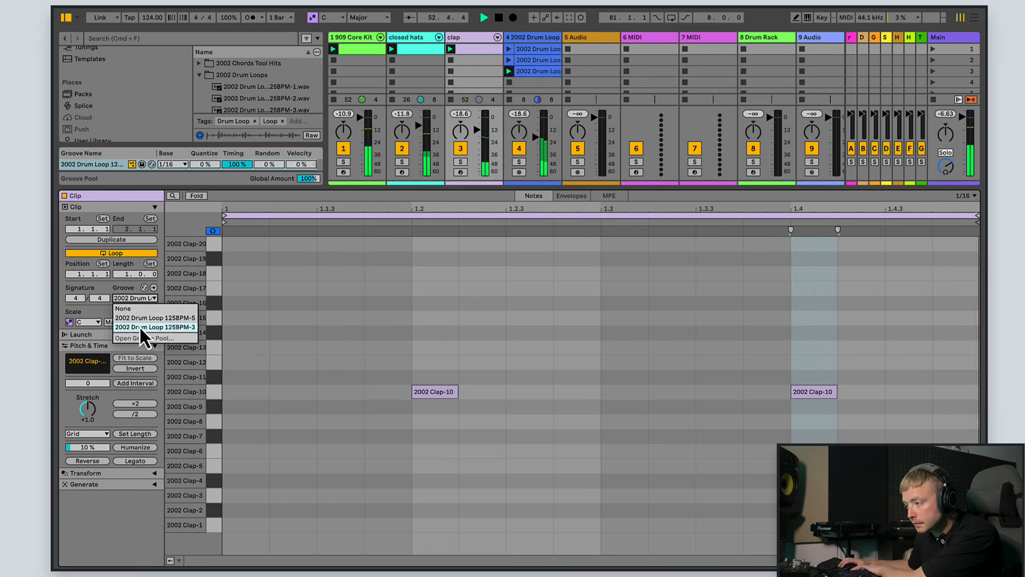
left_click(423, 51)
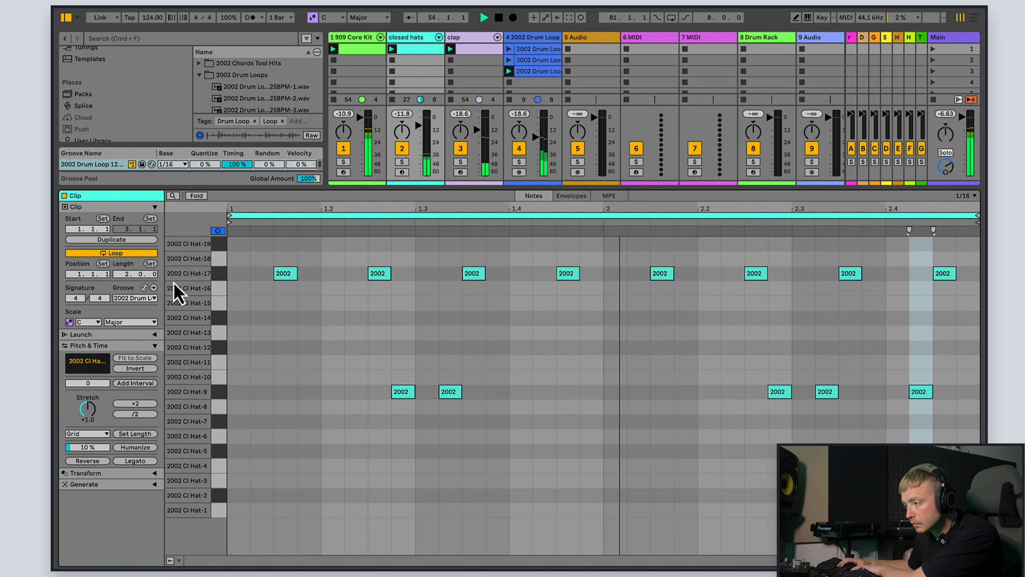
left_click(136, 297)
left_click(142, 339)
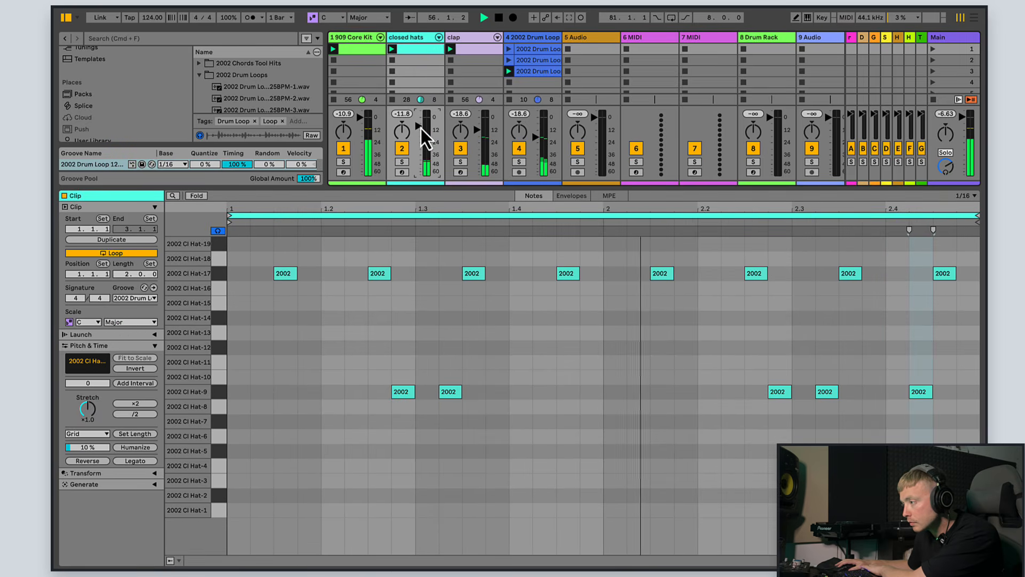
Set the 2002 Drum Loop 125BPM-3 clip's transient envelope to 42
left_click(542, 72)
left_click_drag(105, 396, 170, 377)
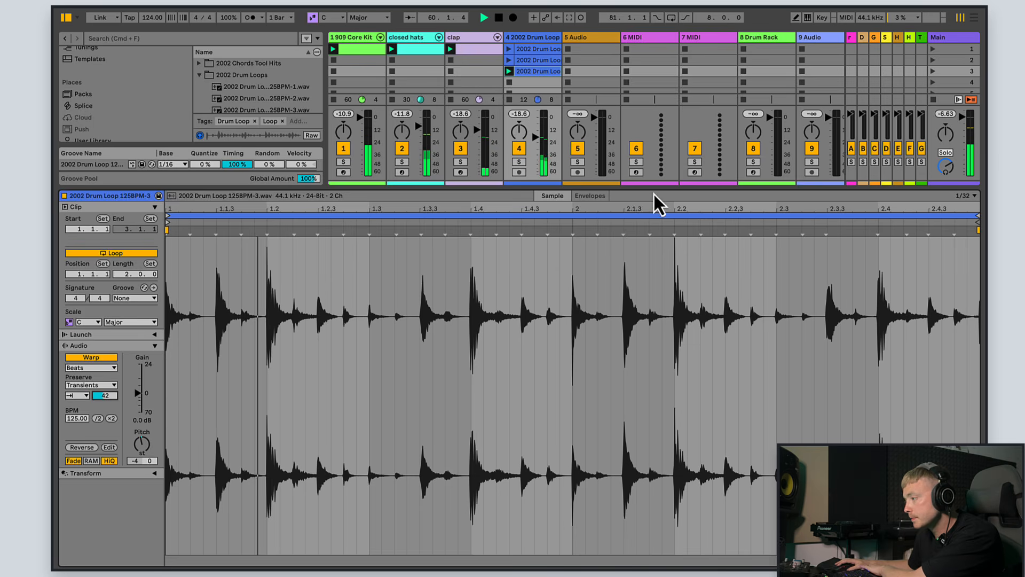
Enlarge the Session View and move the 125BPM-17 and 125BPM-3 clips to slots 4 and 5 of the drum loop track
left_click_drag(656, 191, 632, 305)
scroll(542, 131, "up", 2)
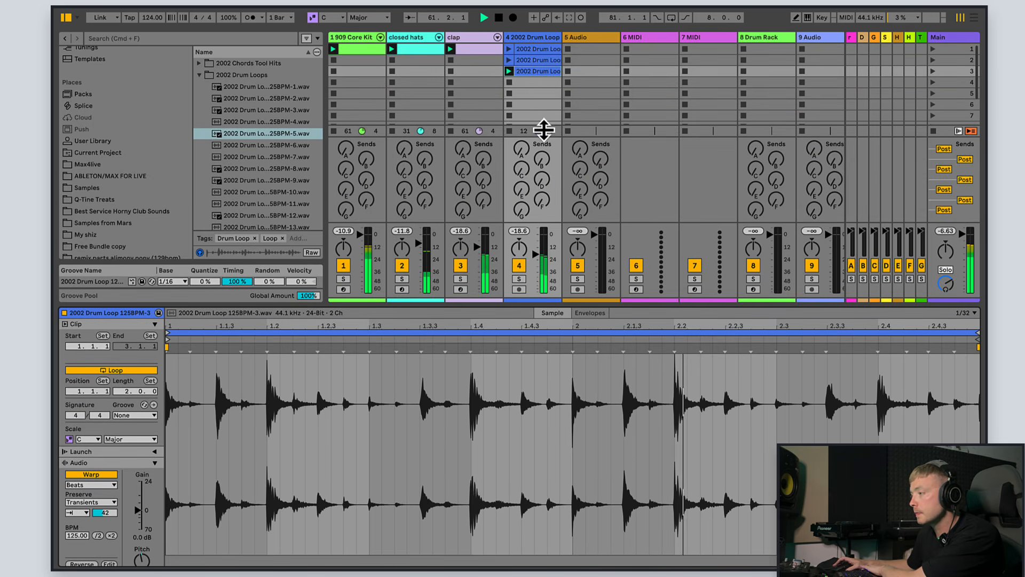
left_click_drag(541, 56, 543, 80)
Insert a new MIDI track directly after the 2002 Drum Loop track
left_click(579, 39)
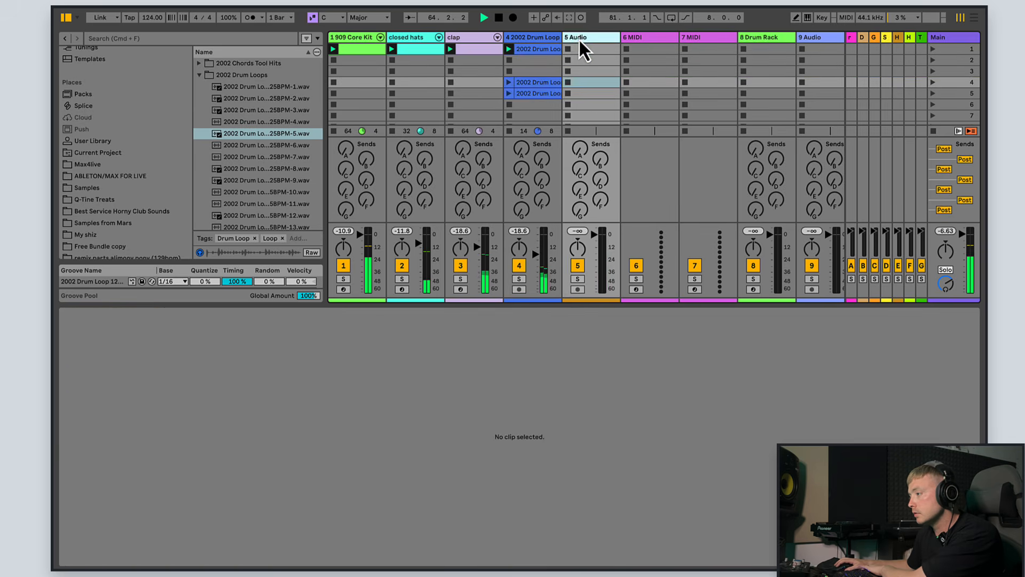
left_click(531, 34)
key("ctrl+alt+i")
right_click(532, 35)
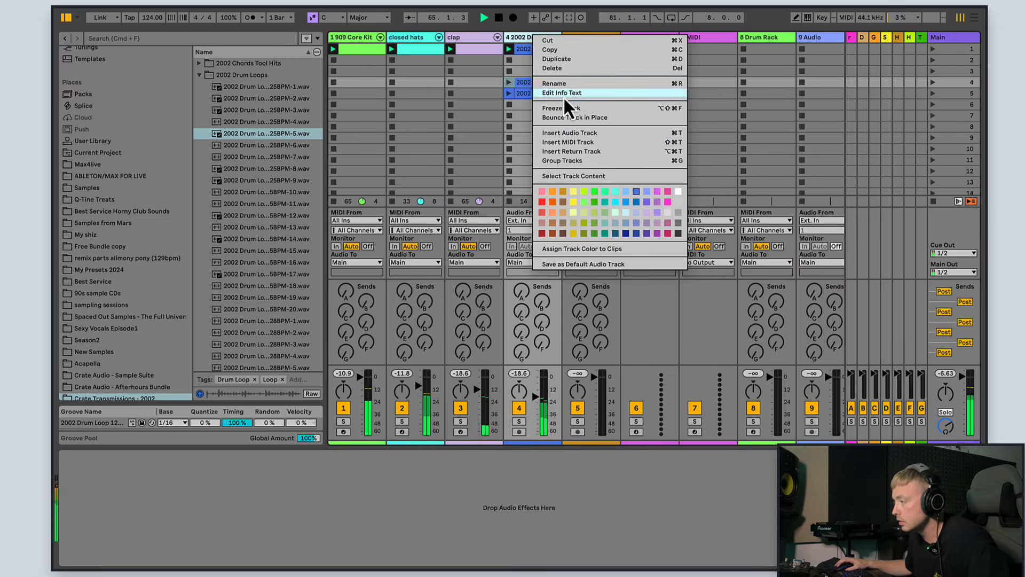
left_click(569, 142)
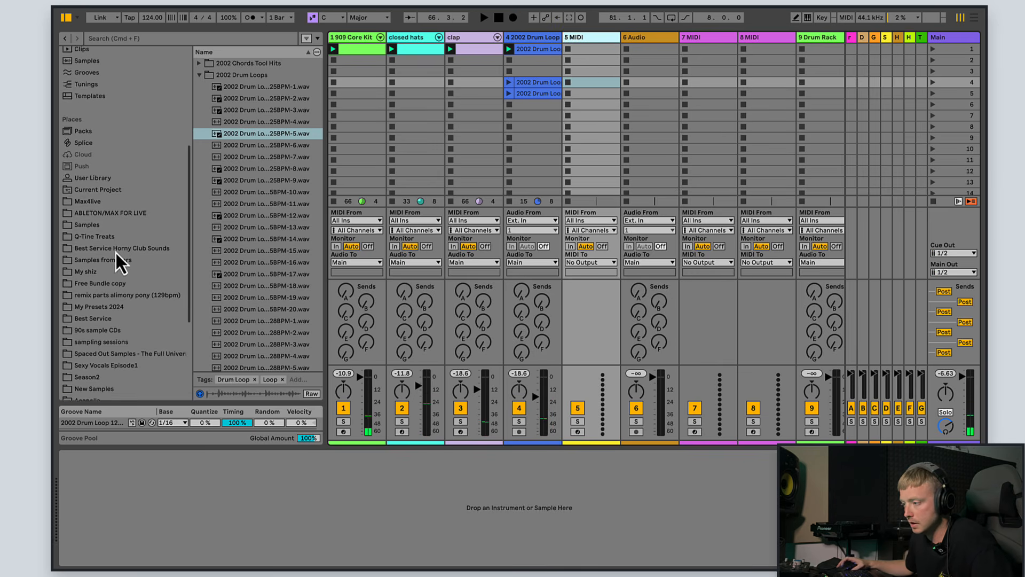
Collapse the 2002 Drum Loops folder in Crate Transmissions - 2002 and expand the 2002 Vocals folder
scroll(118, 278, "down", 1)
scroll(203, 309, "down", 4)
scroll(132, 325, "down", 3)
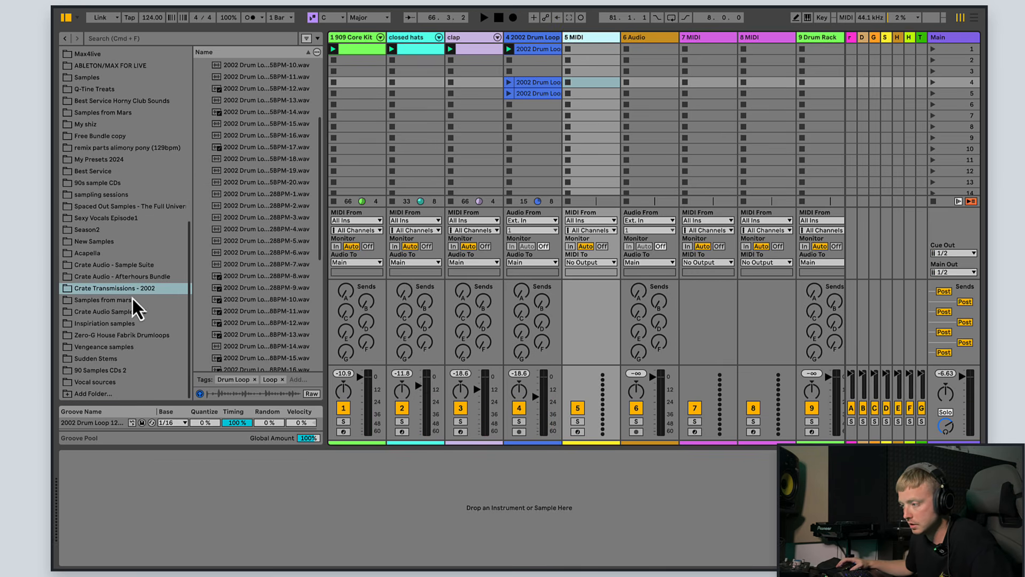
scroll(217, 171, "up", 4)
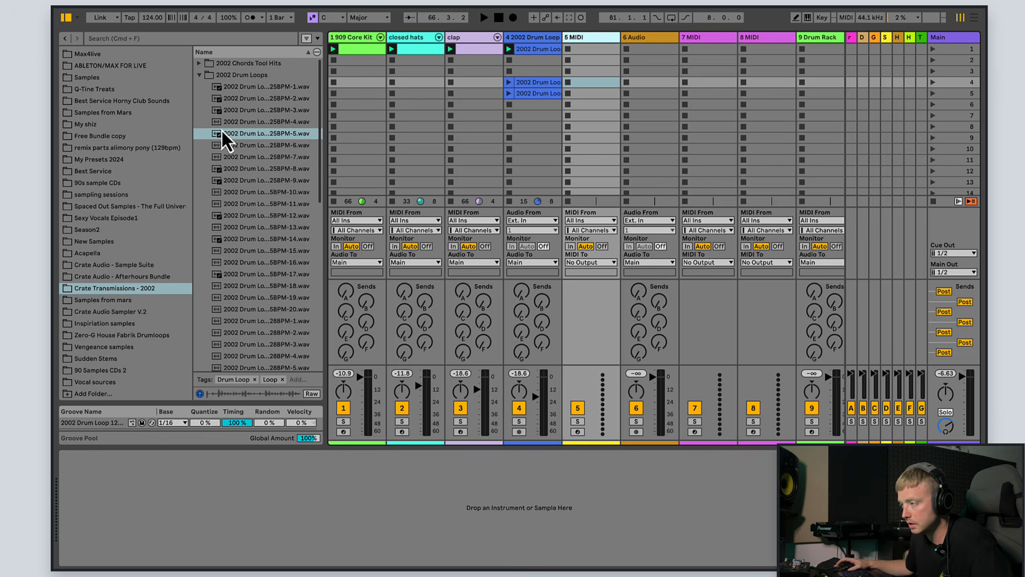
left_click(199, 75)
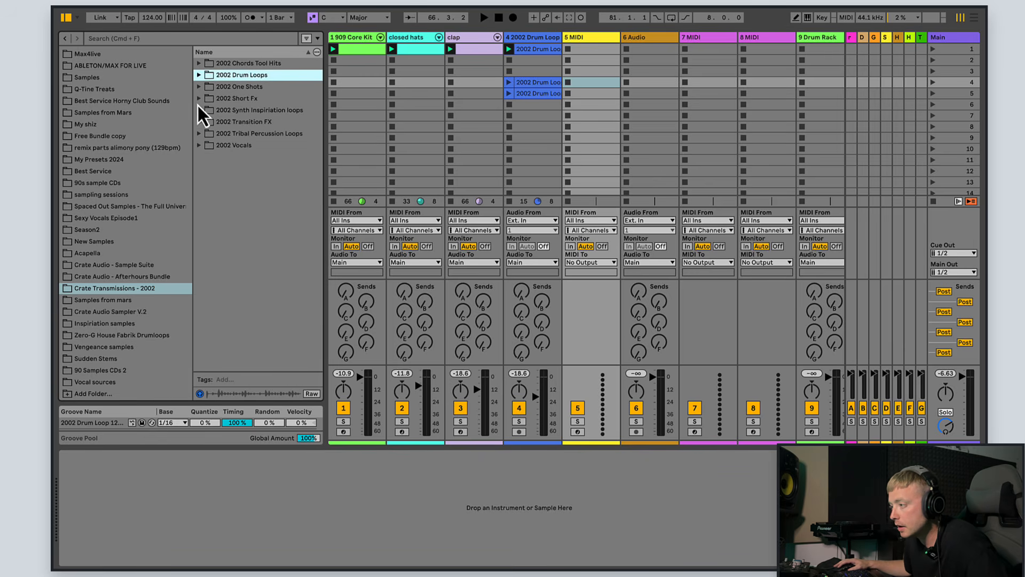
left_click(198, 146)
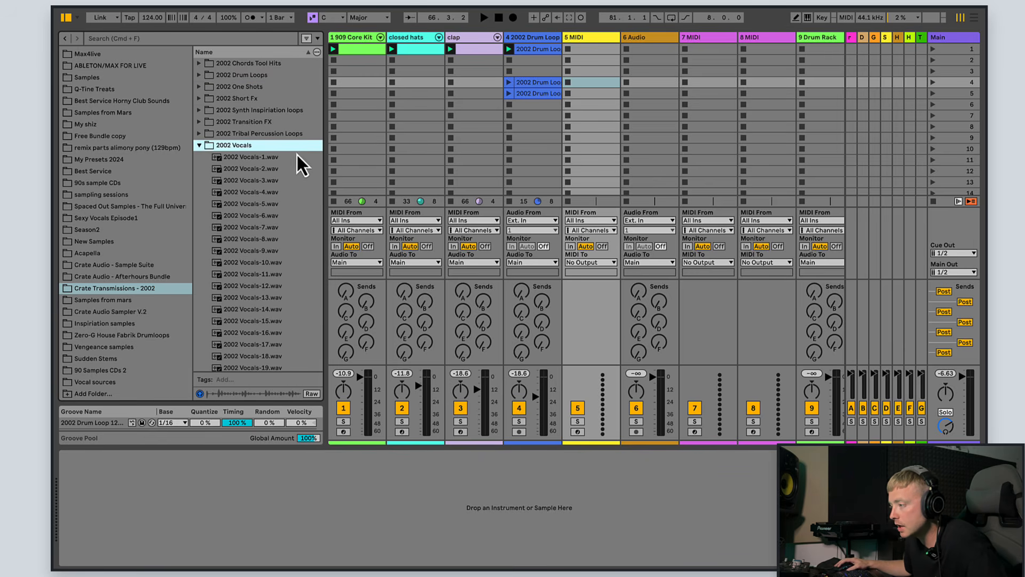
Audition several 2002 Vocals samples and load 2002 Vocals-15.wav onto the new MIDI track
left_click(301, 169)
left_click(266, 229)
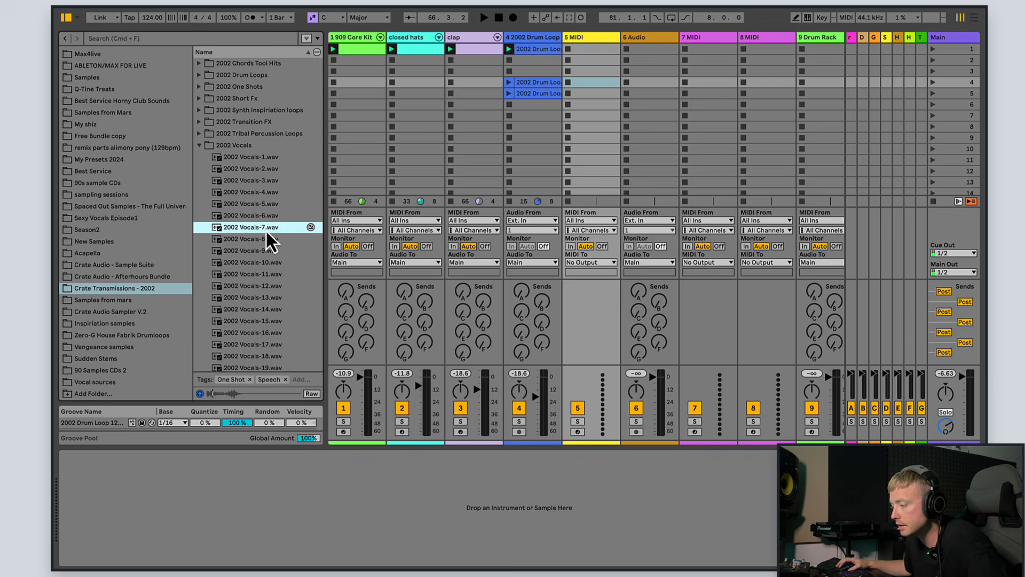
left_click(252, 274)
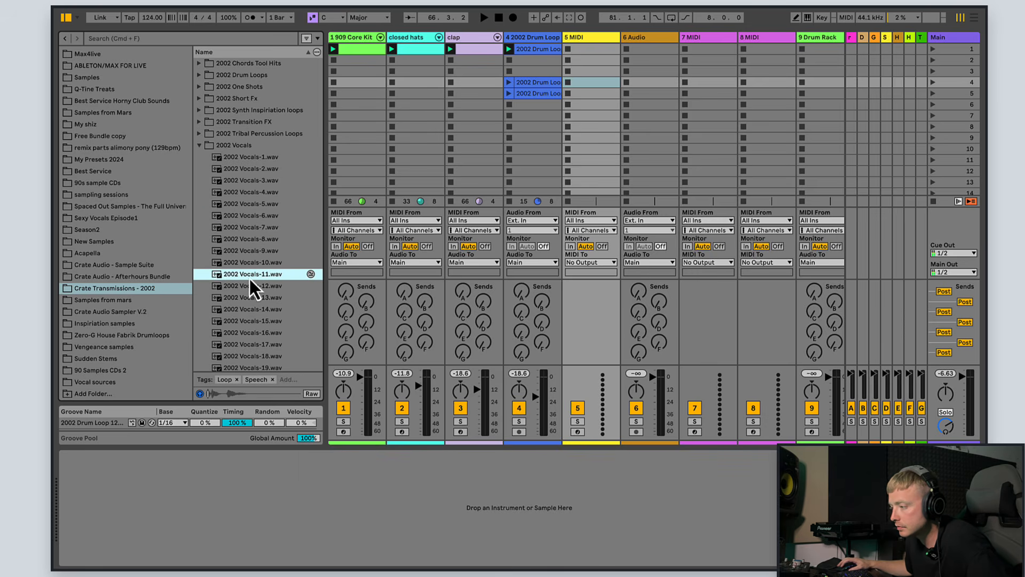
left_click(257, 298)
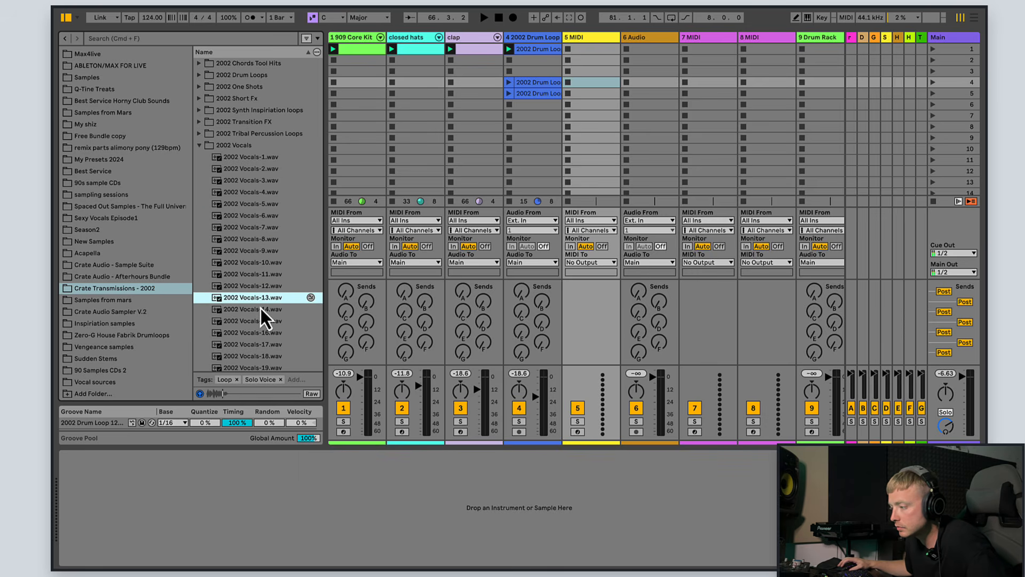
left_click(262, 321)
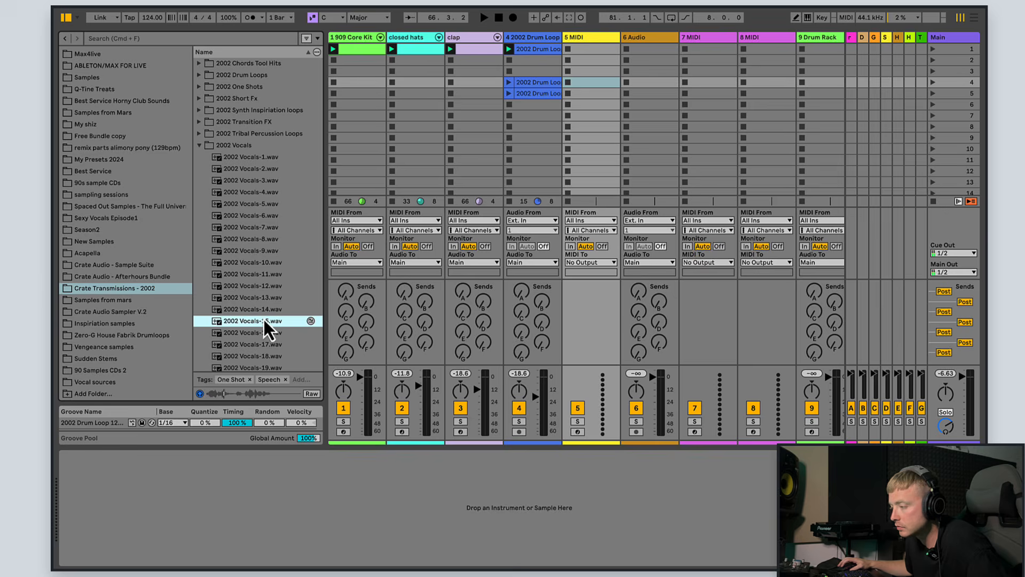
left_click_drag(262, 319, 575, 337)
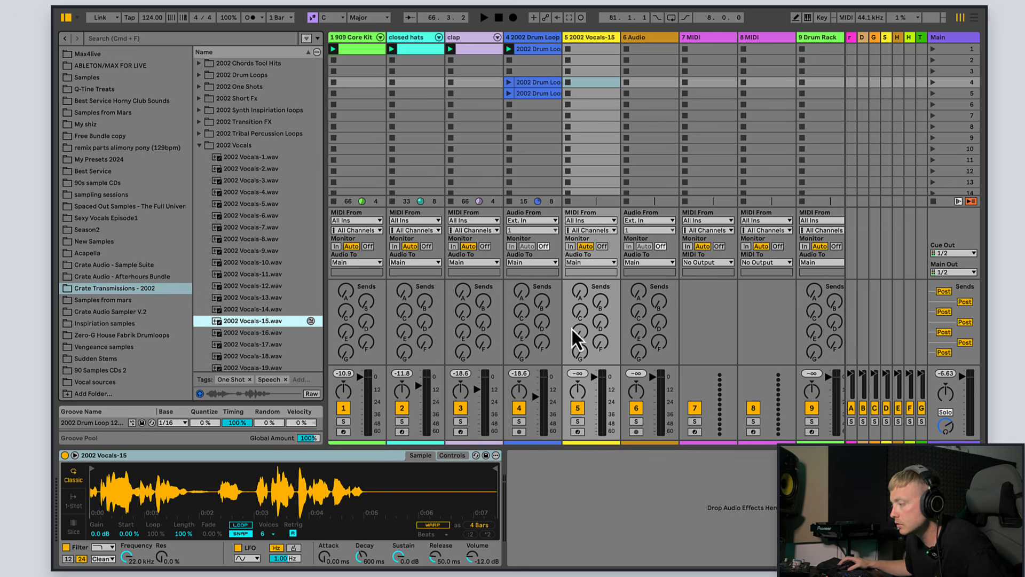
Arm the 2002 Vocals-15 track for recording and switch its sampler to Slice mode
left_click(577, 432)
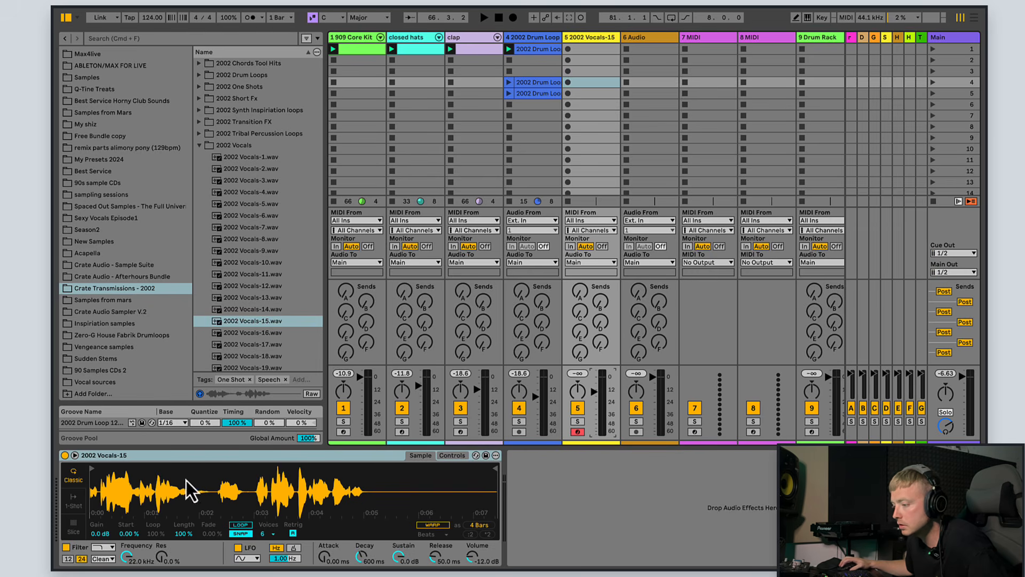
left_click(73, 526)
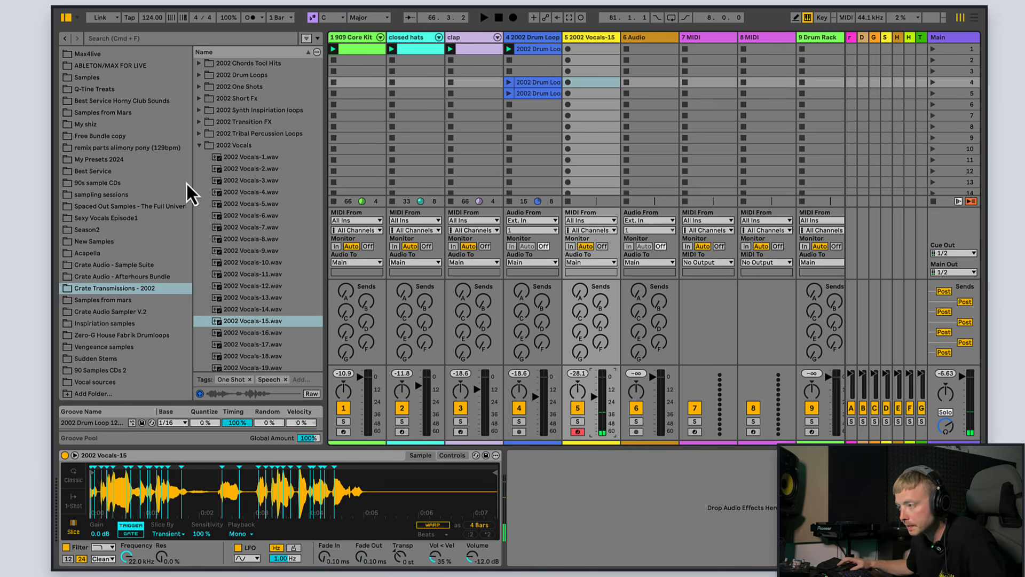
Add the Echo audio effect to the 2002 Vocals-15 track
scroll(109, 224, "up", 6)
left_click(114, 115)
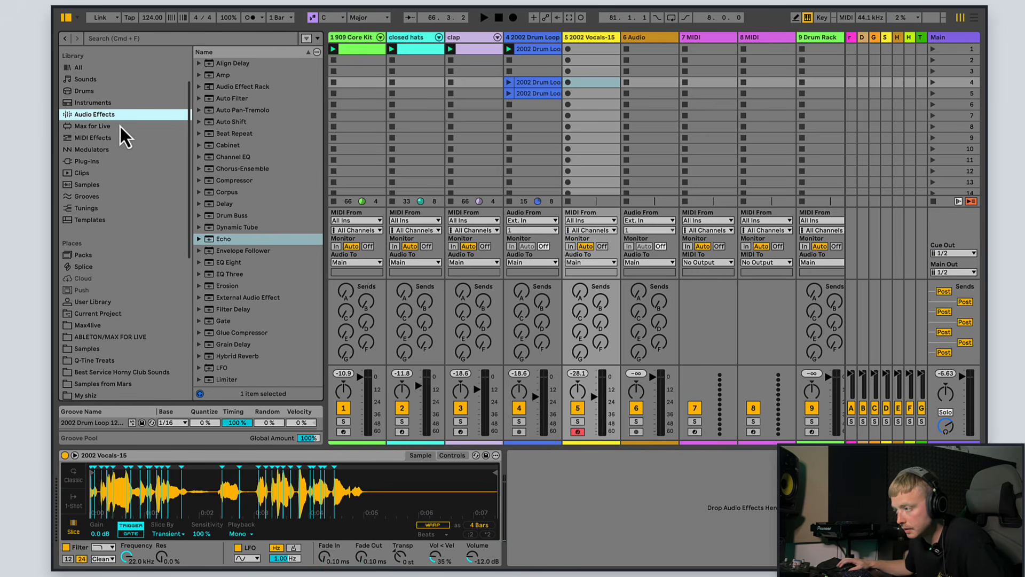
double_click(229, 239)
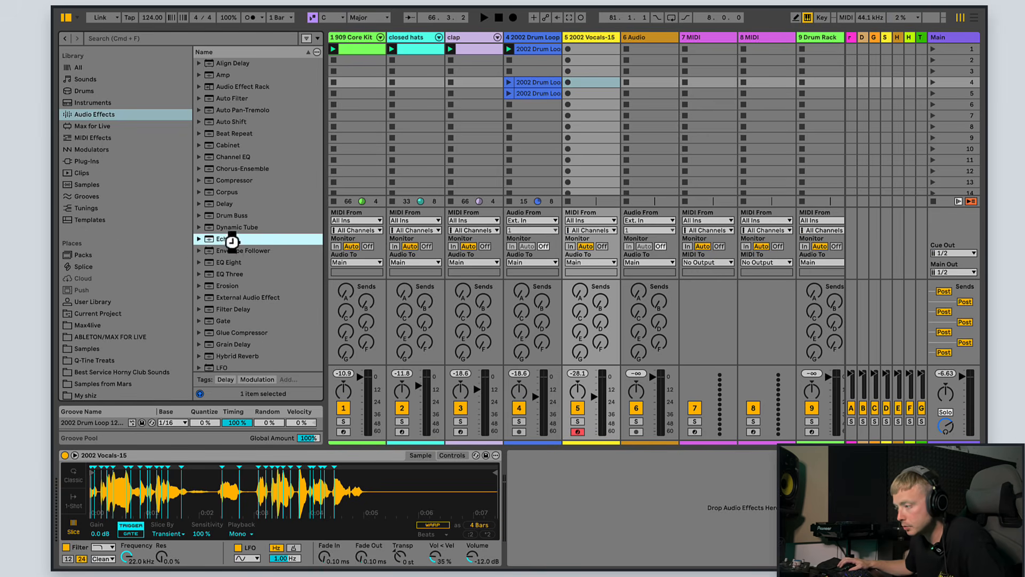
Play the groove and record a vocal slice pattern into slot 1 of the 2002 Vocals-15 track, then stop playback
left_click(484, 17)
left_click(598, 411)
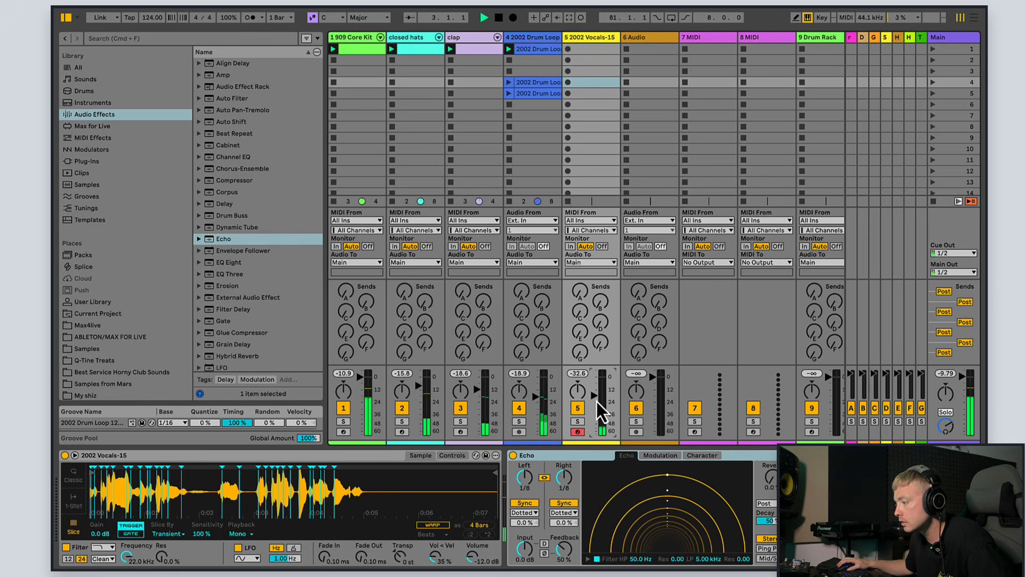
left_click(569, 50)
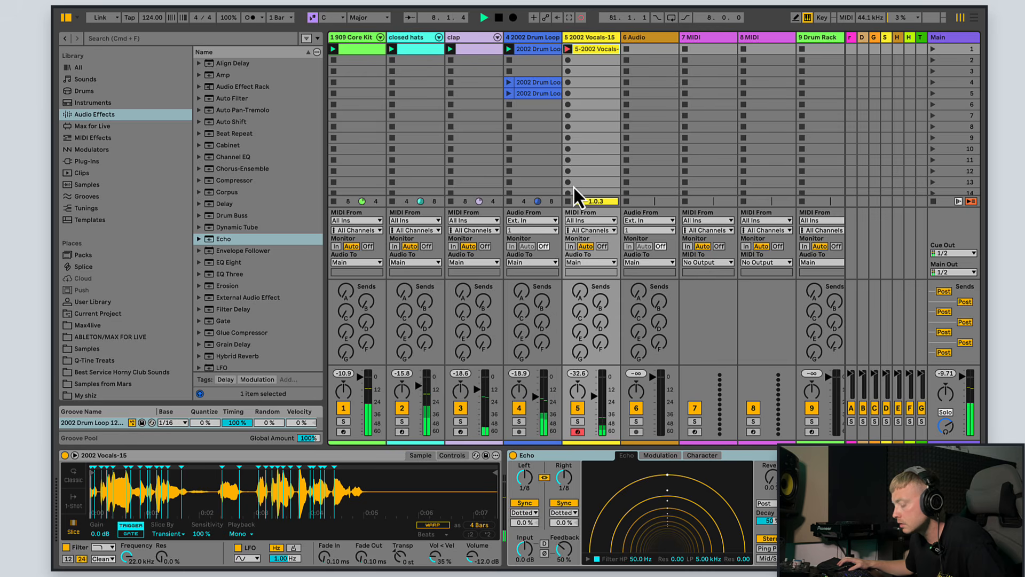
left_click(498, 17)
Open the recorded vocal clip's notes and shorten its loop to one bar, starting at 1.1.1
double_click(591, 49)
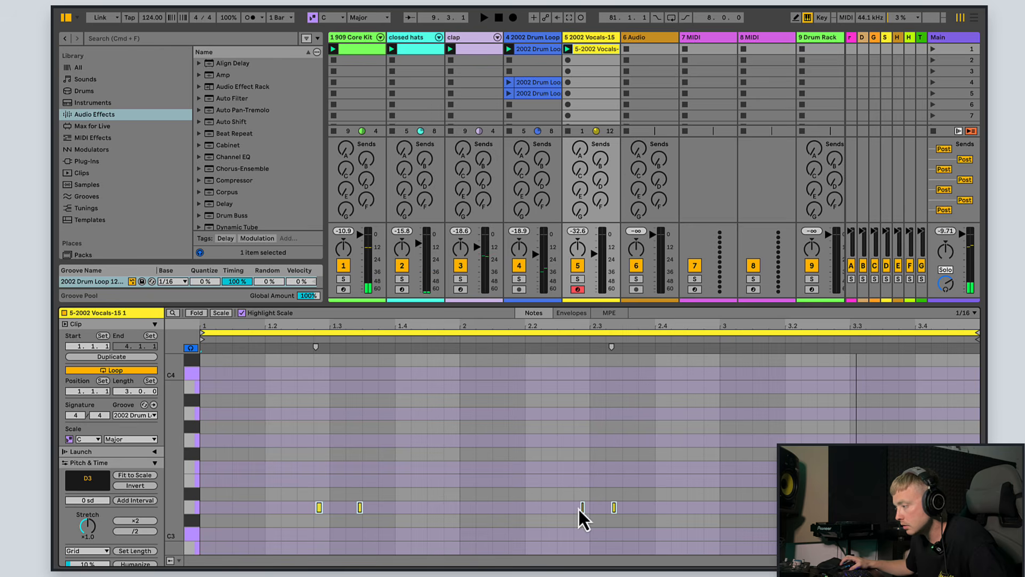
left_click_drag(211, 329, 204, 331)
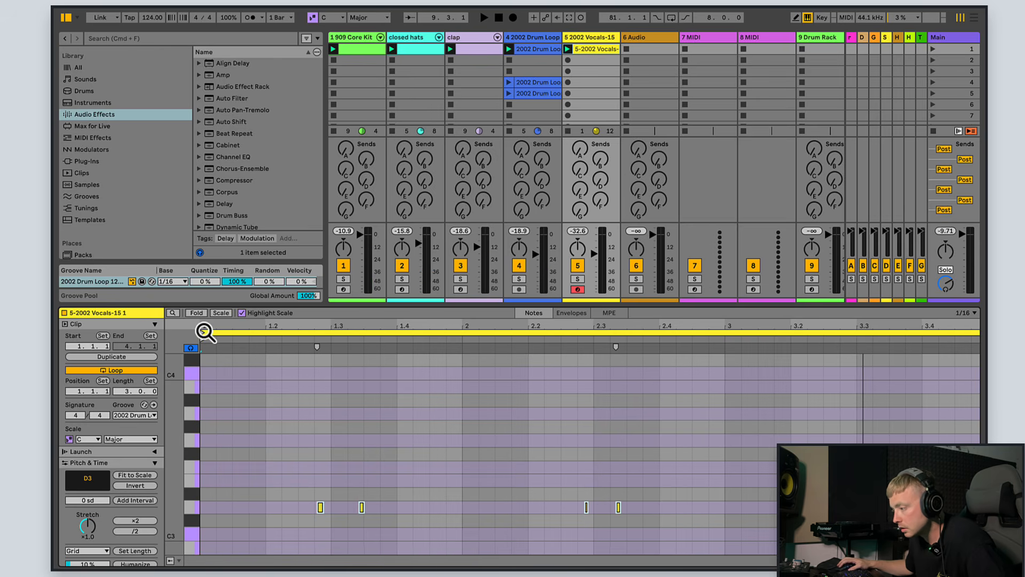
left_click_drag(853, 322, 850, 325)
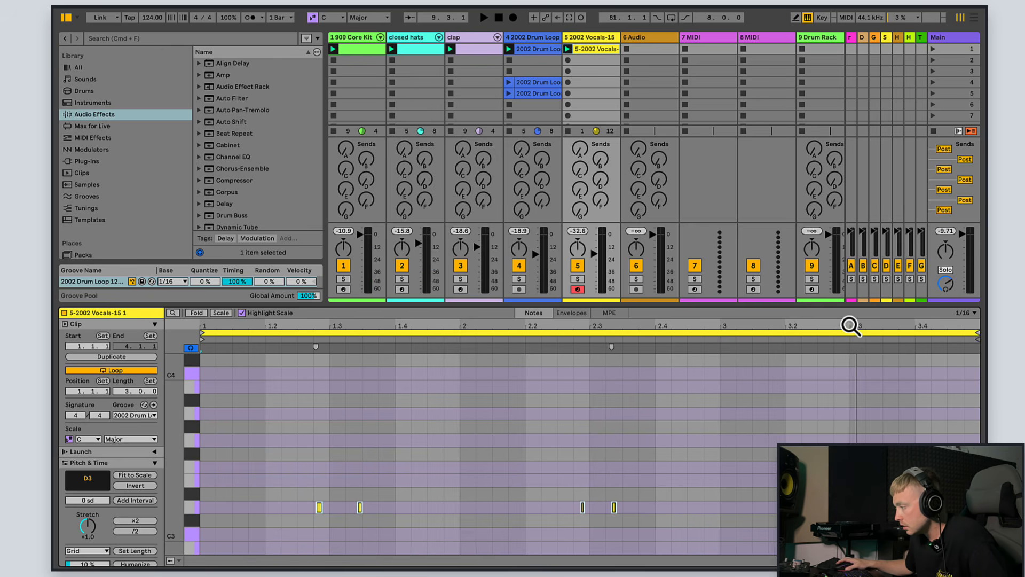
left_click_drag(978, 332, 457, 316)
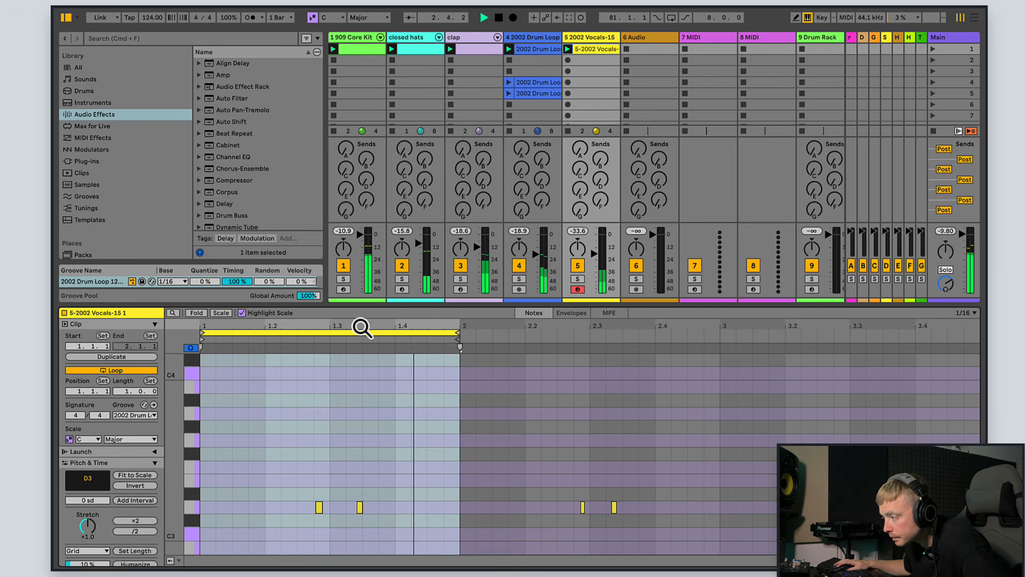
Shift the vocal clip's first D3 note slightly earlier onto 1.2.4
scroll(361, 327, "up", 3)
left_click_drag(341, 508, 337, 508)
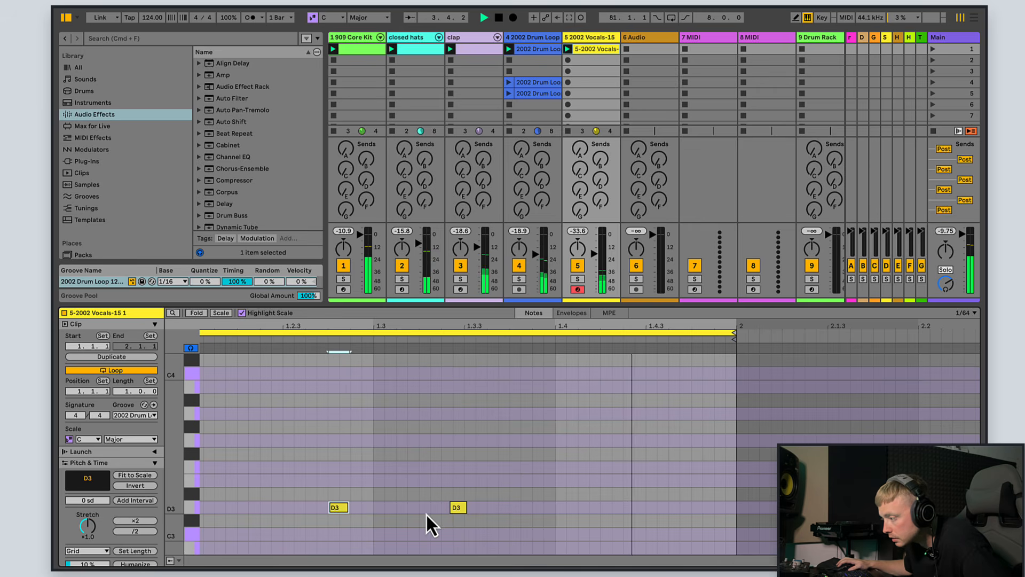
Lower the vocal clip's second note to C#3 slightly later in the bar, and duplicate the loop to two bars with a varied note
left_click_drag(459, 512, 474, 524)
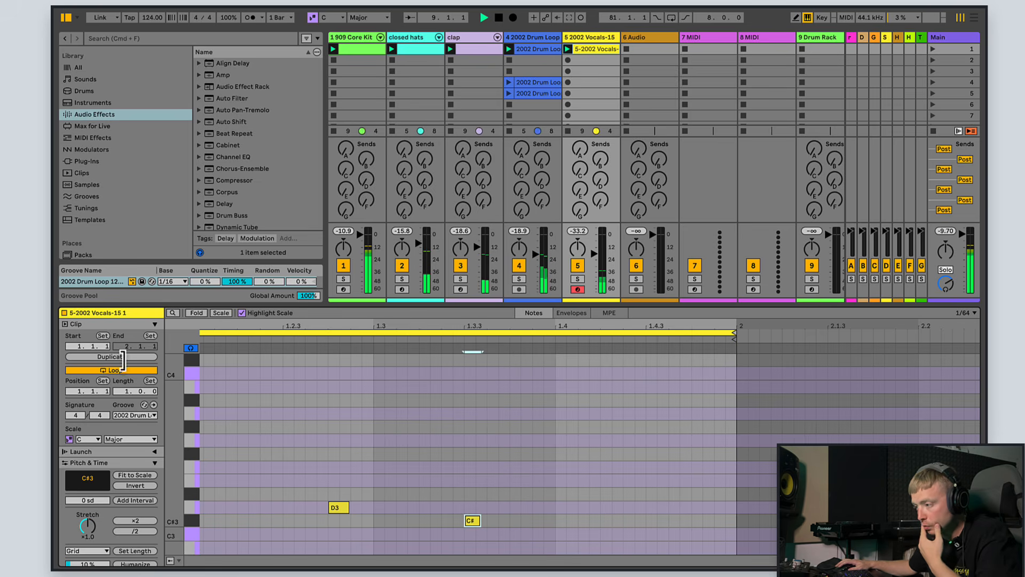
left_click(119, 356)
left_click_drag(444, 525, 451, 511)
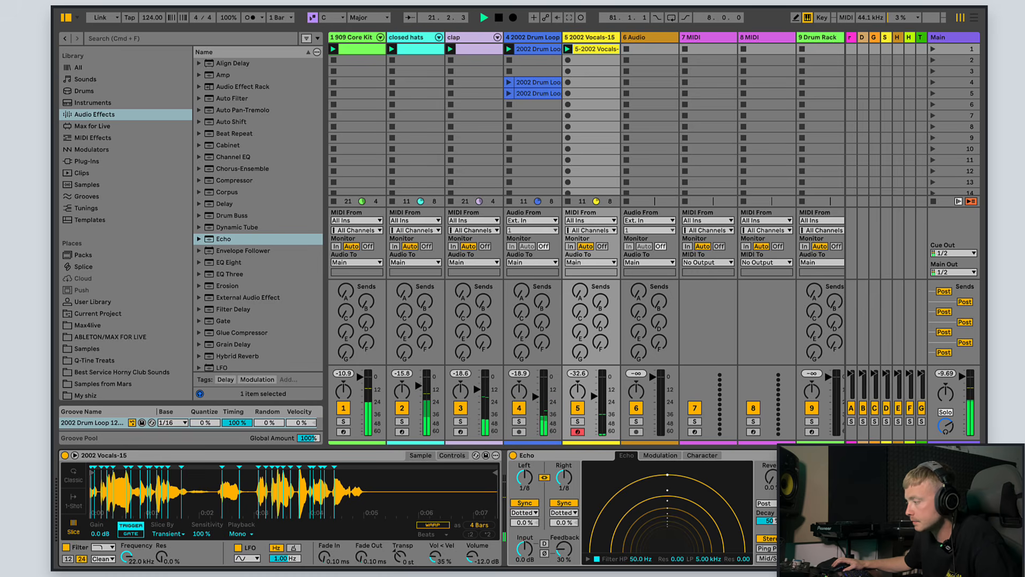
Add EQ Eight to the 2002 Vocals-15 track and set band 1 to a low cut at 297 Hz
left_click(536, 41)
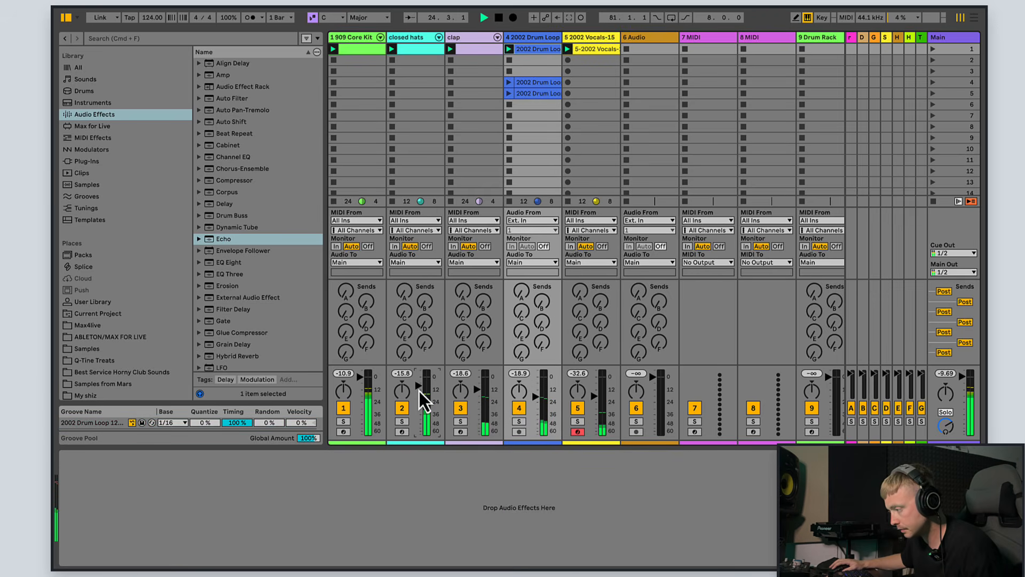
left_click(591, 39)
double_click(231, 263)
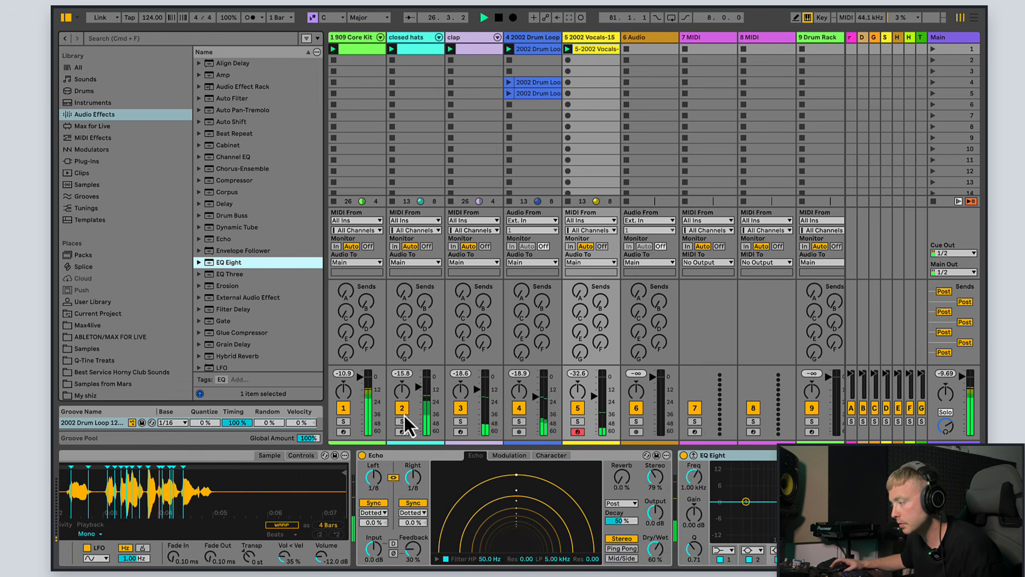
left_click(723, 549)
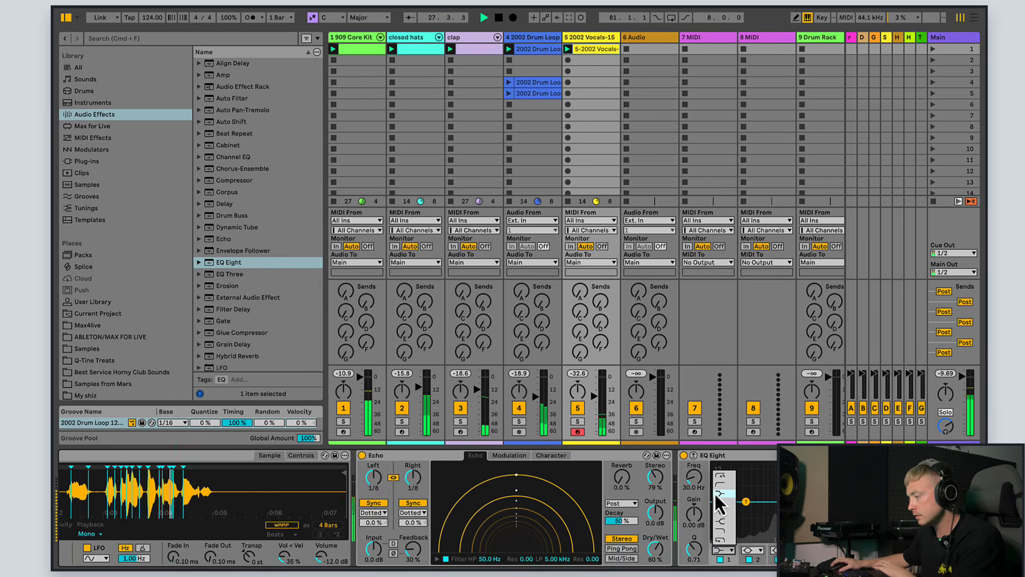
left_click(721, 470)
left_click_drag(716, 526, 731, 504)
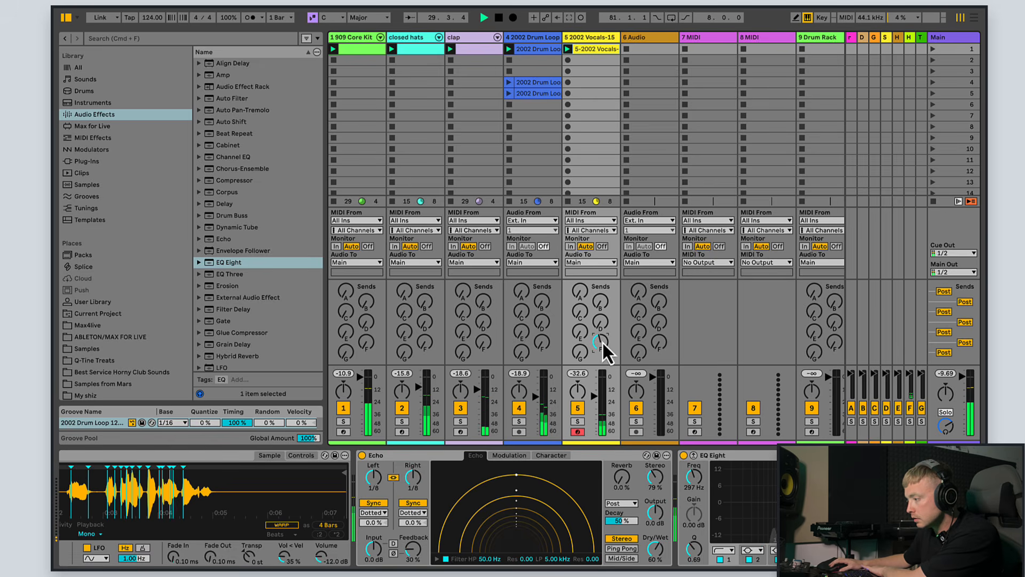
Raise send F on the 2002 Vocals-15 track slightly and stop playback
left_click_drag(600, 343, 601, 328)
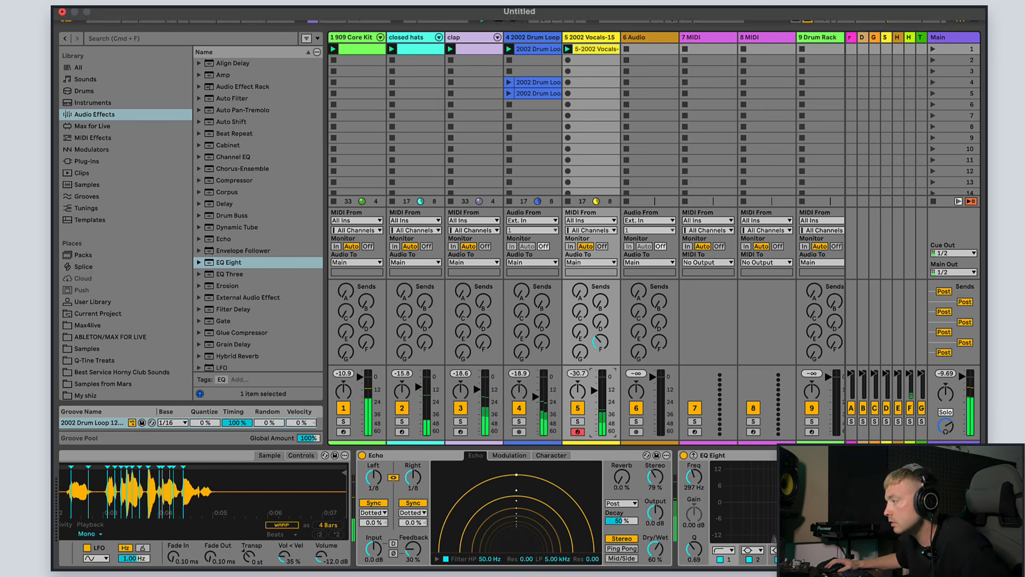
left_click(498, 18)
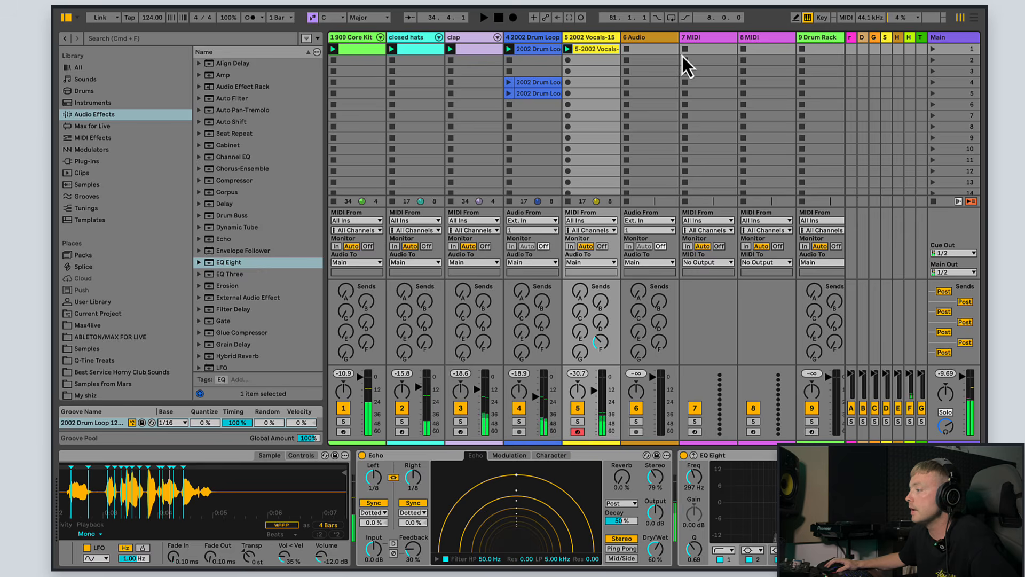
left_click(715, 52)
Copy the 2002 Drum Loop clip from slot 1 of track 4 into slot 1 of the empty audio track 6
left_click(654, 47)
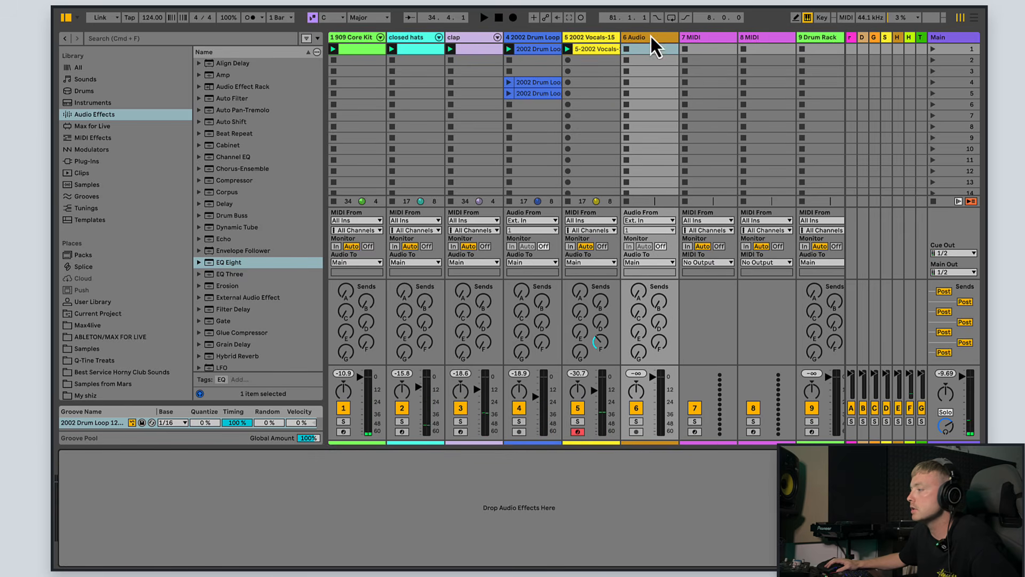
left_click(544, 86)
right_click(539, 53)
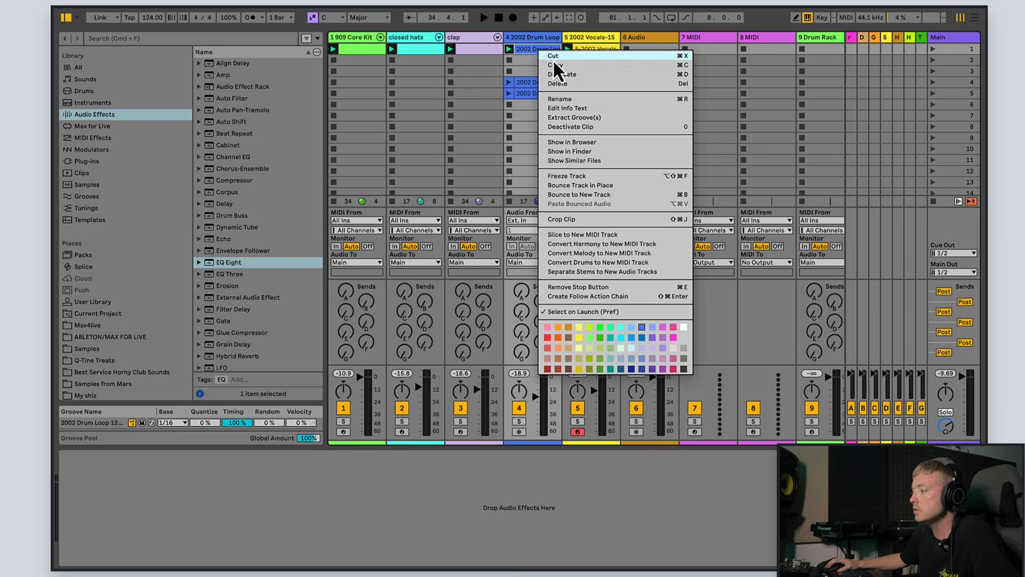
left_click(556, 66)
right_click(647, 49)
left_click(667, 53)
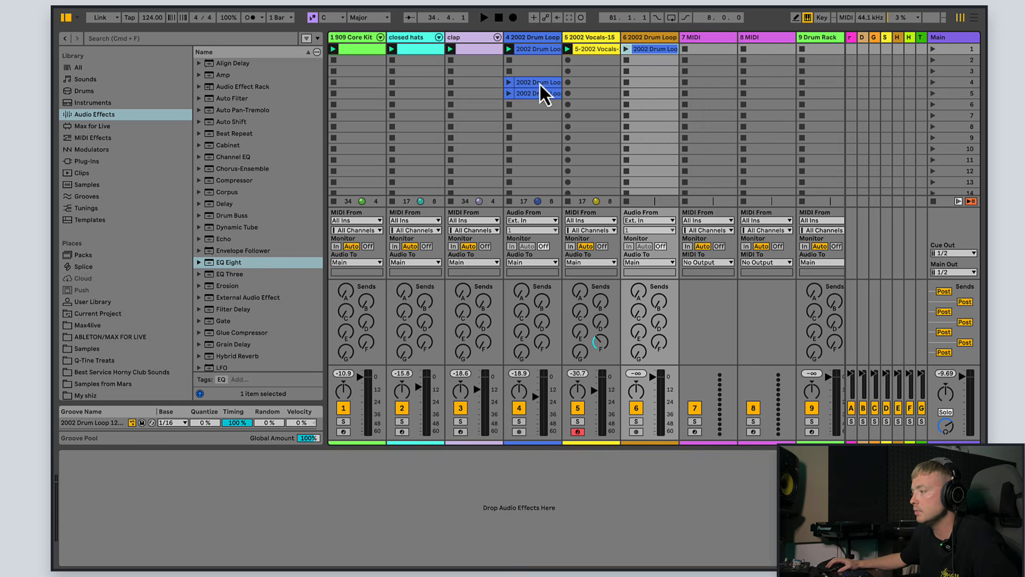
Recolour the copied drum loop clip light brown and move the spare drum loop clips in slots 4 and 5 from track 4 to track 6
right_click(642, 52)
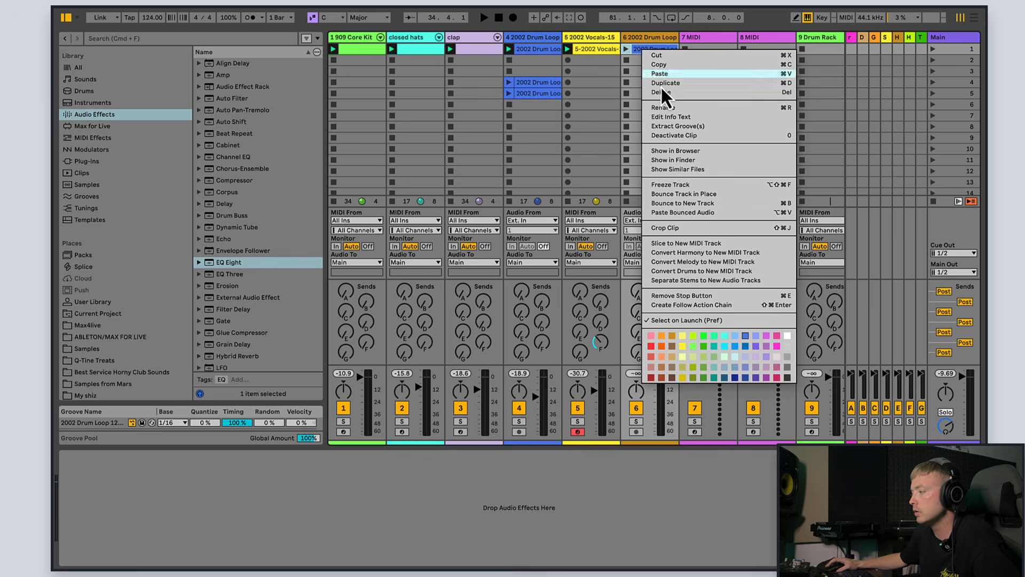
left_click(673, 366)
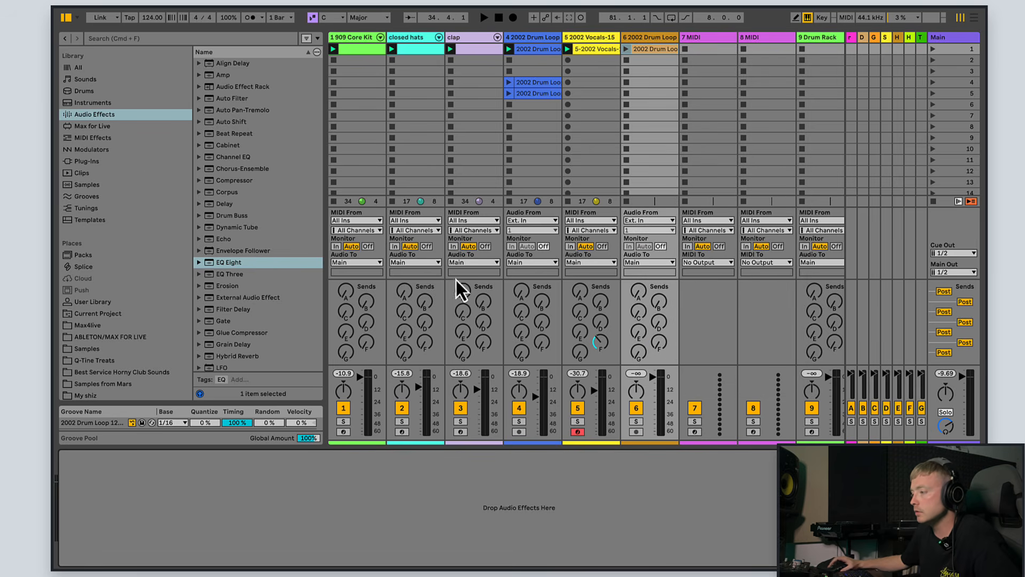
left_click(109, 172)
left_click_drag(531, 83, 677, 87)
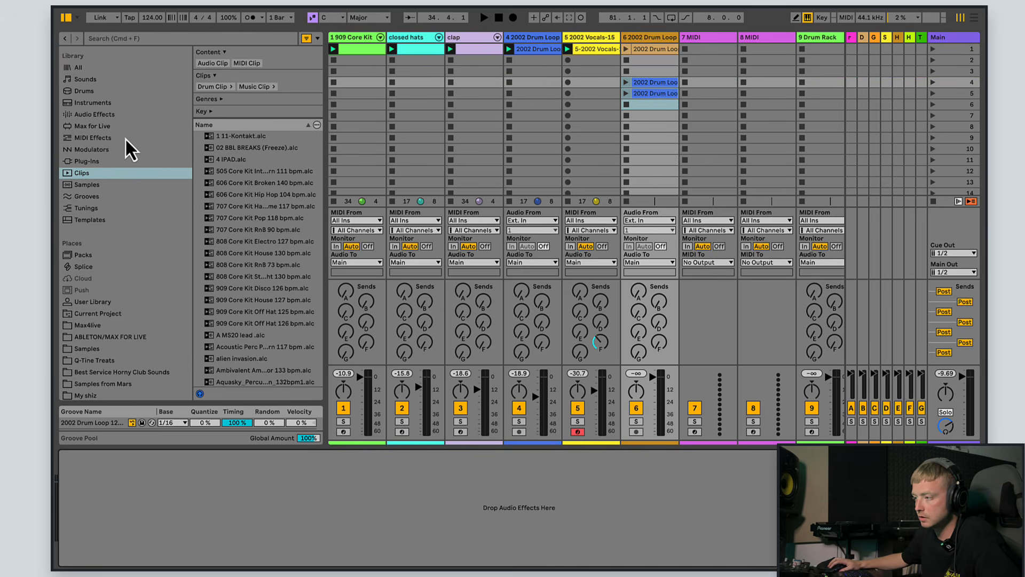
Add the Vocoder audio effect to the 2002 Drum Loop track 6
left_click(126, 114)
left_click_drag(325, 235, 344, 235)
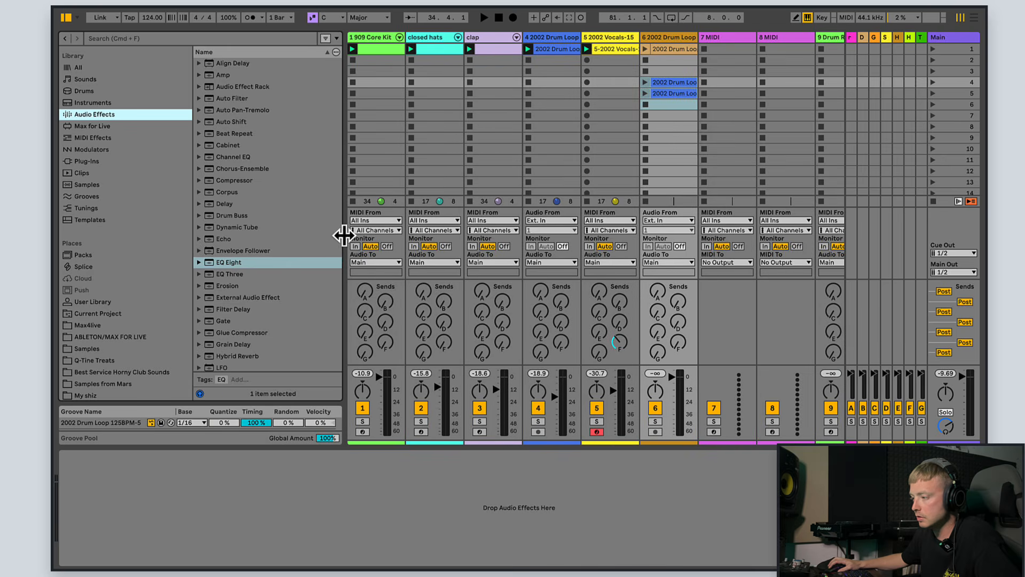
scroll(305, 290, "down", 5)
scroll(284, 327, "up", 5)
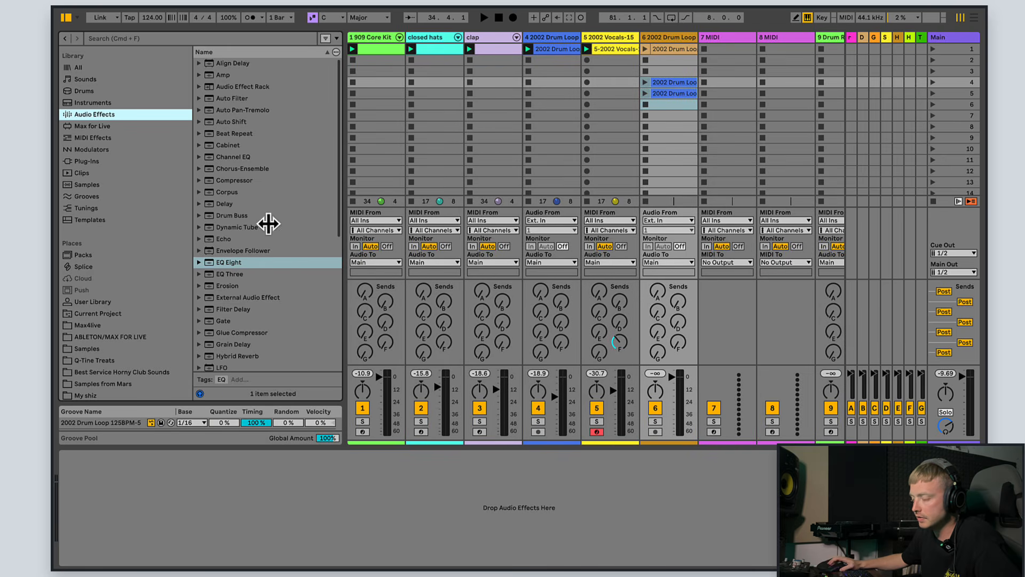
mouse_move(342, 146)
left_mouse_down()
mouse_move(362, 142)
mouse_move(336, 143)
left_mouse_up()
scroll(307, 172, "down", 2)
scroll(313, 172, "up", 2)
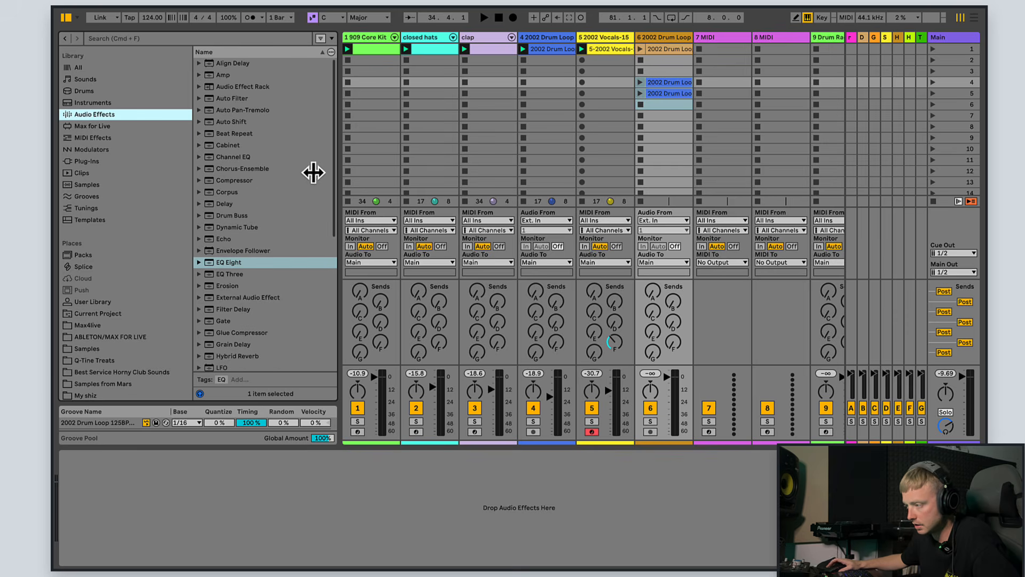
scroll(268, 254, "down", 10)
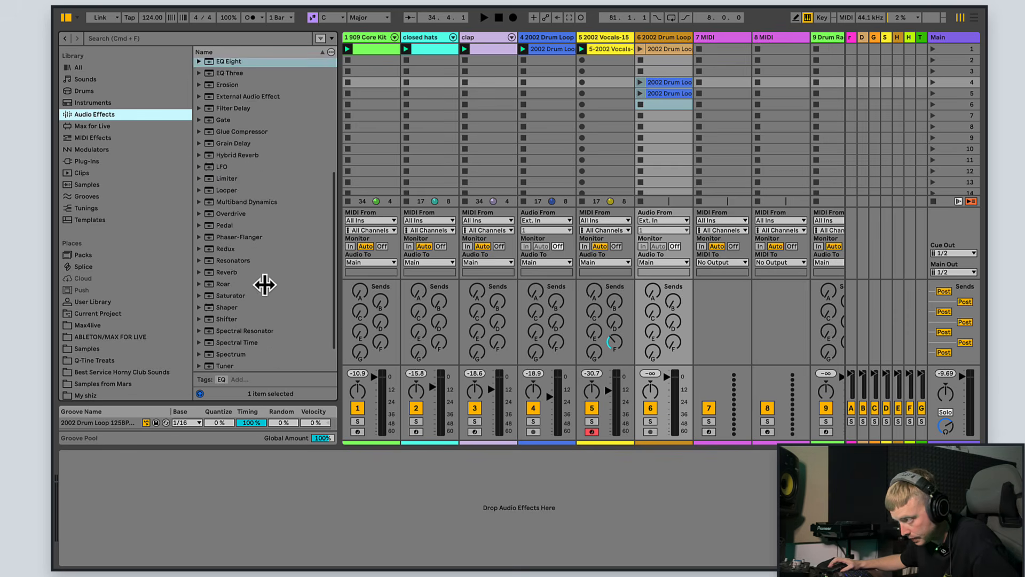
double_click(243, 366)
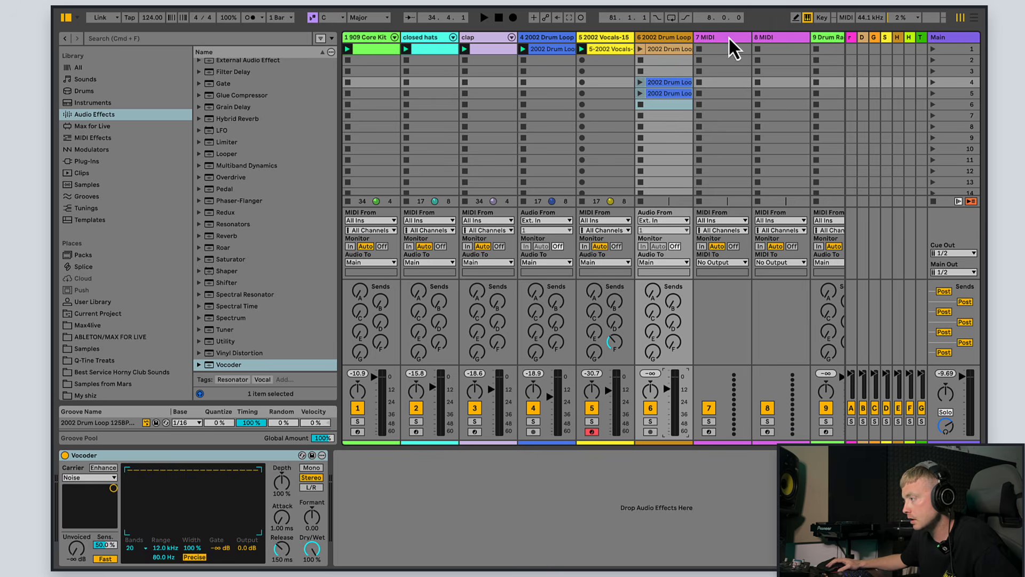
Load the Rob Papen Blue3 synthesizer plug-in onto MIDI track 7 and close its plug-in window
left_click(724, 82)
left_click(113, 161)
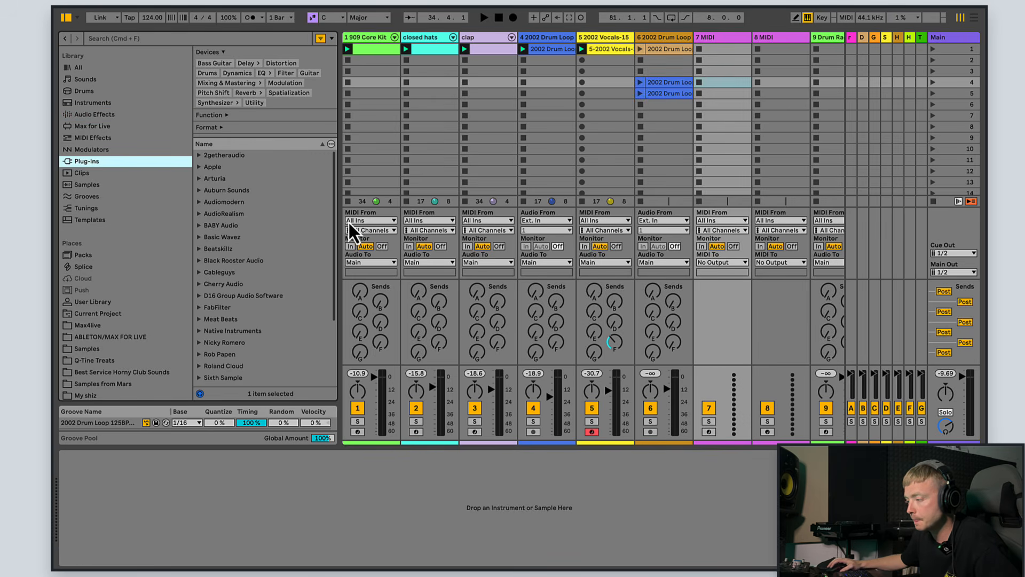
scroll(334, 288, "down", 3)
left_click(198, 282)
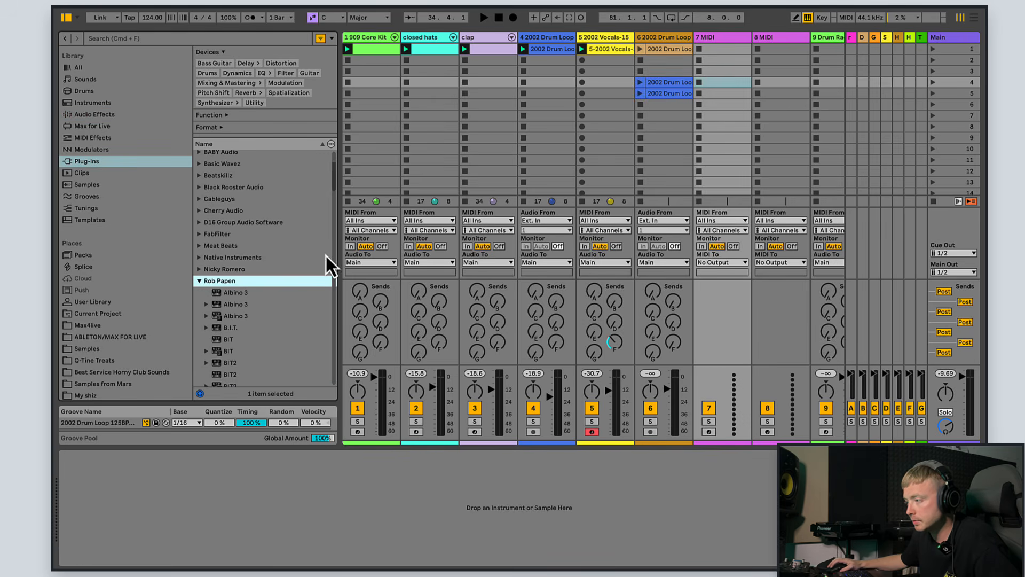
left_click(331, 189)
scroll(334, 230, "down", 2)
scroll(332, 237, "down", 10)
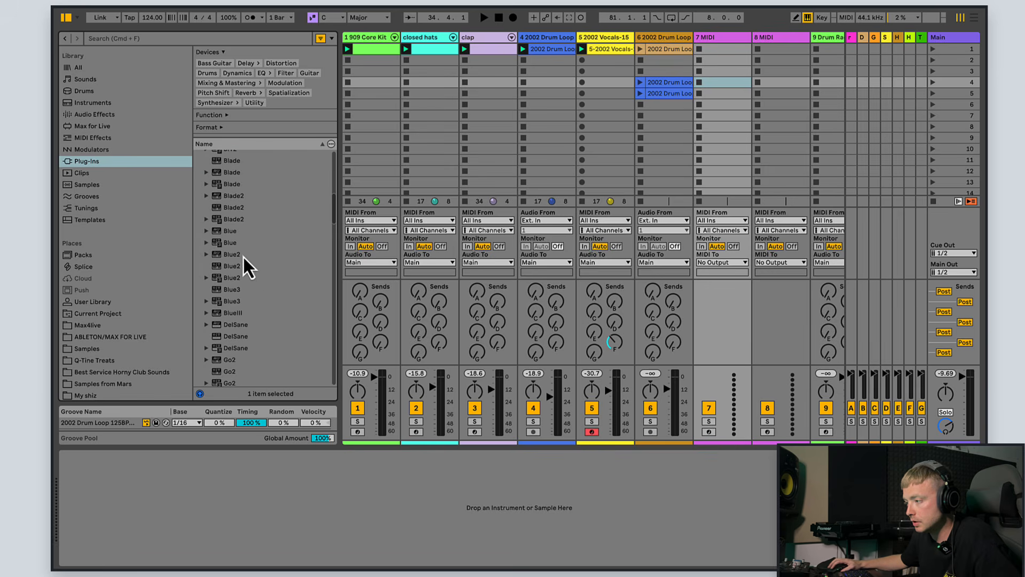
double_click(241, 301)
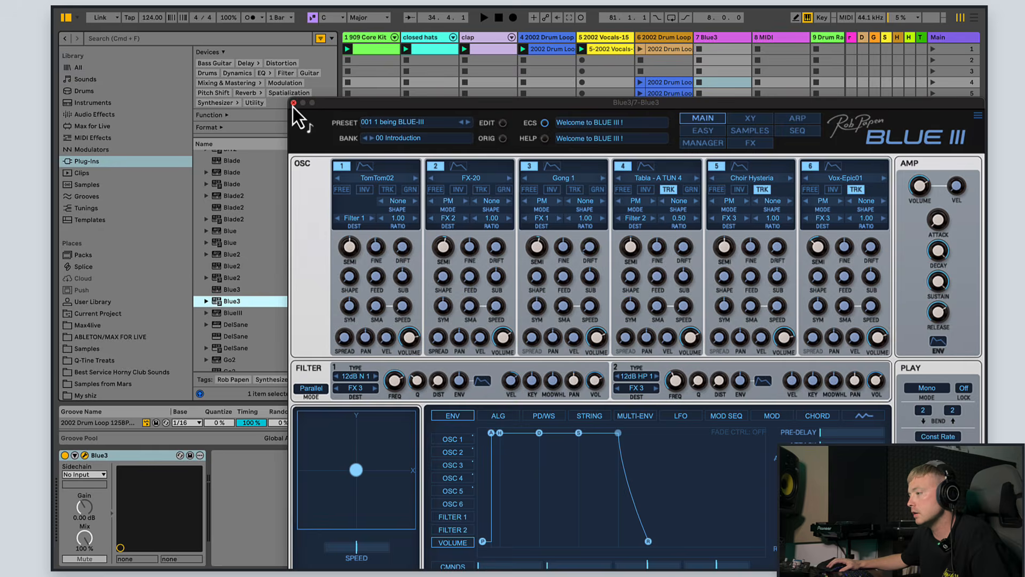
left_click(293, 103)
Create an empty MIDI clip in slot 1 of the Blue3 track and arm the track for recording
double_click(732, 49)
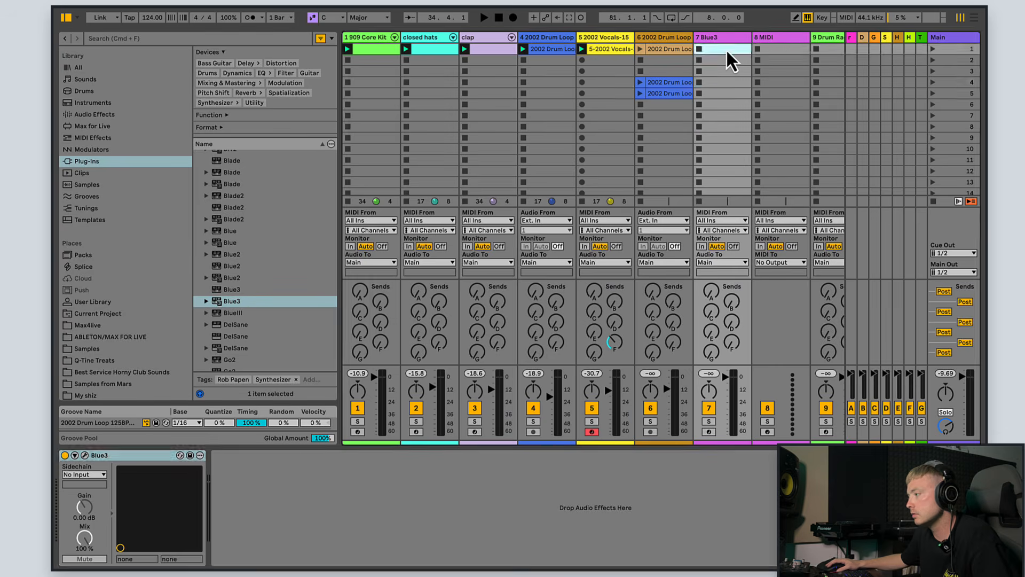
left_click(709, 289)
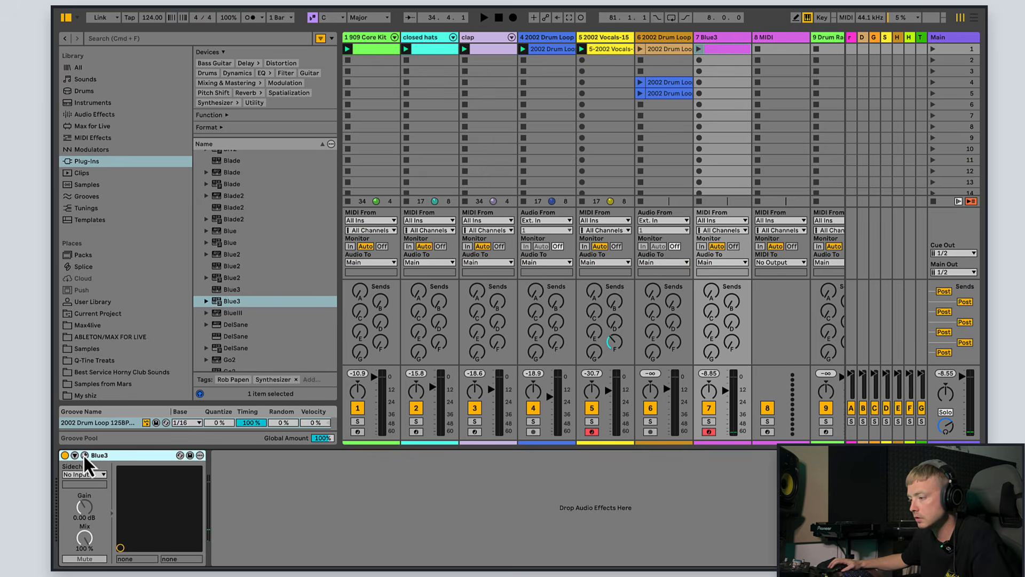
Load the preset 002 80ties Bowed from bank 02 Pads 02 in Blue3 and close the plug-in window
left_click(84, 455)
left_click(750, 131)
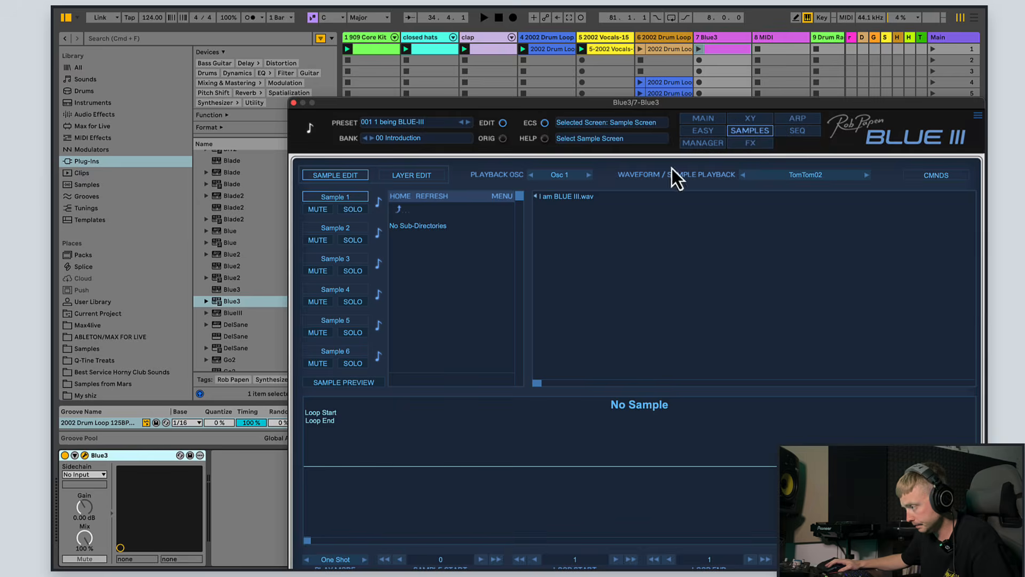
left_click(704, 143)
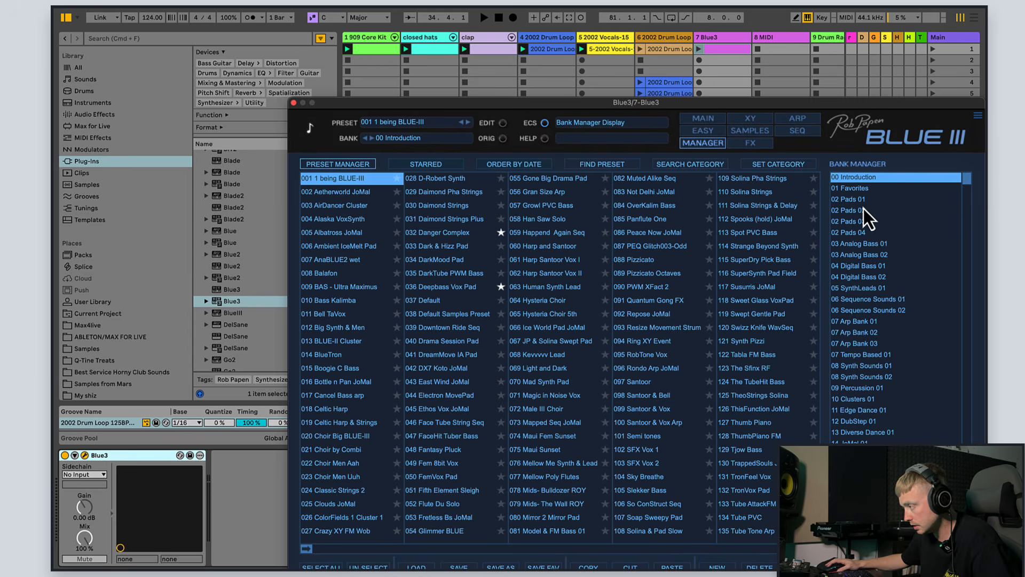
left_click(836, 211)
left_click(344, 196)
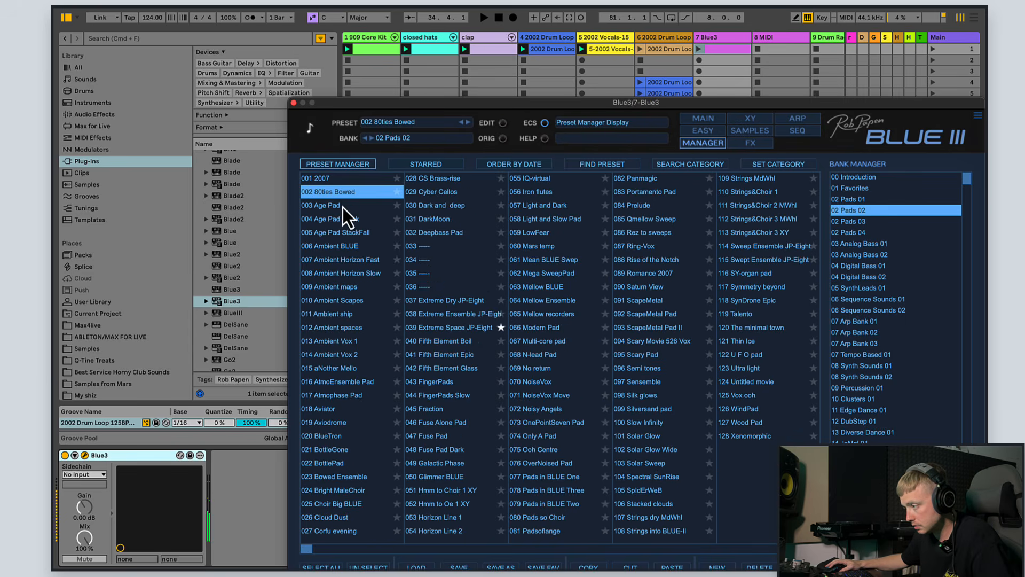
left_click(345, 206)
left_click(347, 196)
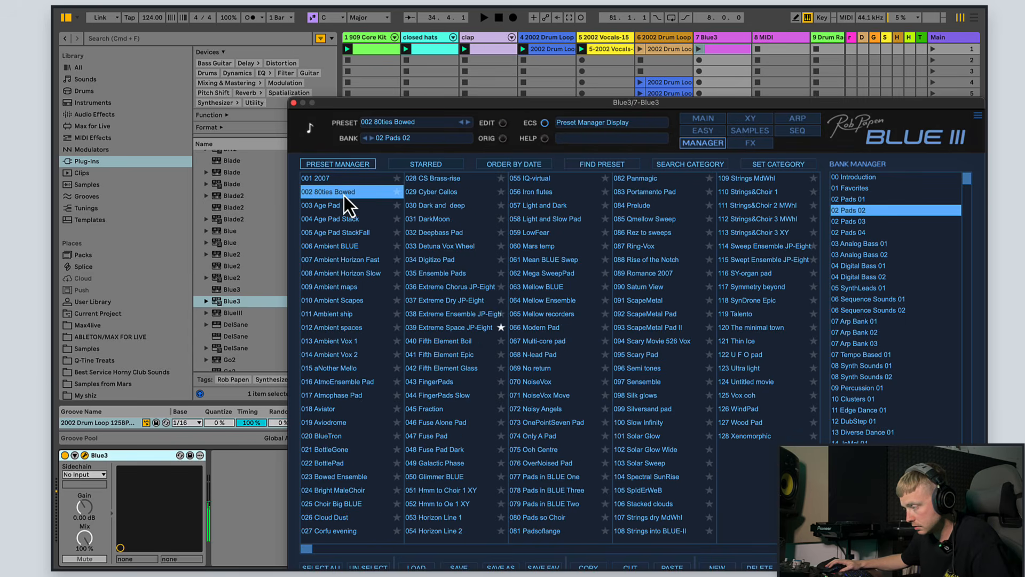
left_click(293, 102)
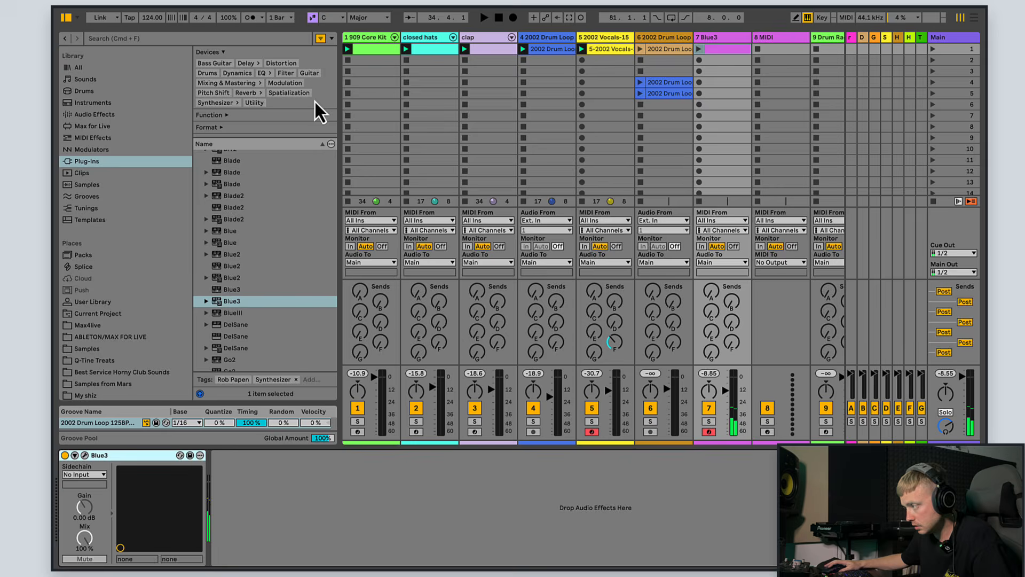
Create a one-bar MIDI clip in slot 2 of the Blue3 track with a sustained F3 note filling the bar
double_click(726, 61)
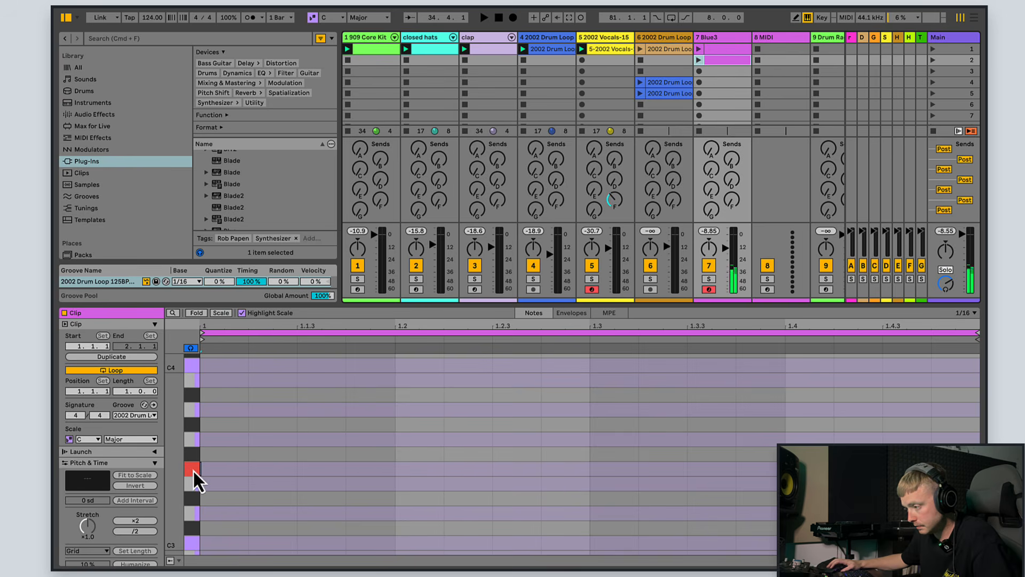
double_click(217, 469)
left_click_drag(247, 469, 882, 470)
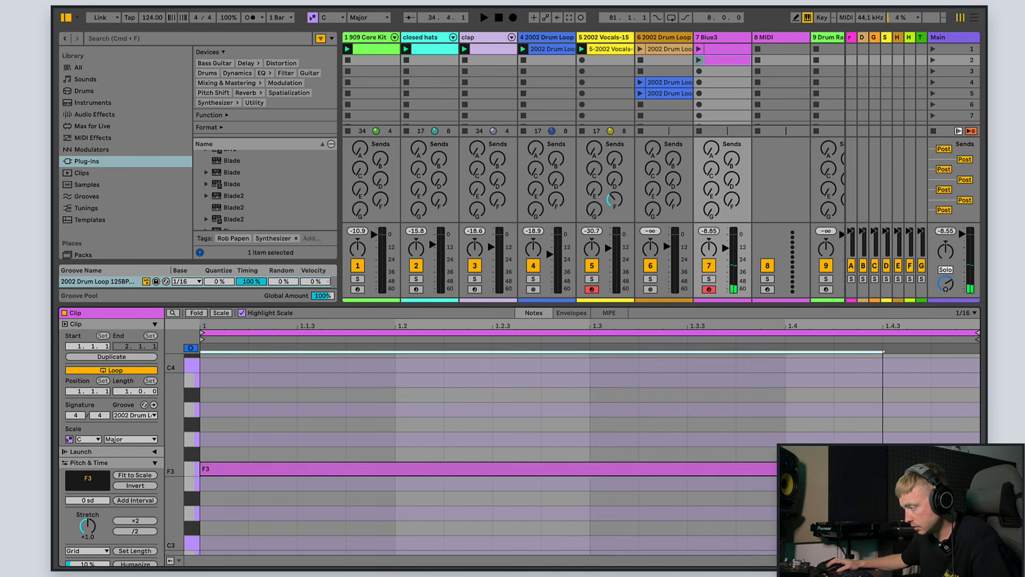
Launch the F3 clip with the groove, deactivate the Blue3 track, and show the Vocoder on the 2002 Drum Loop track 6
left_click(699, 59)
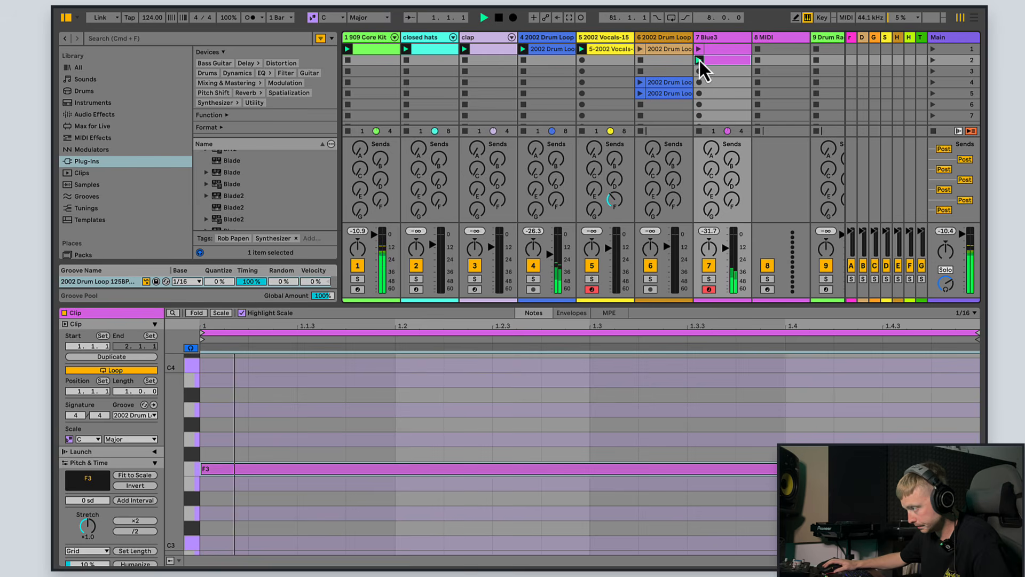
left_click(708, 265)
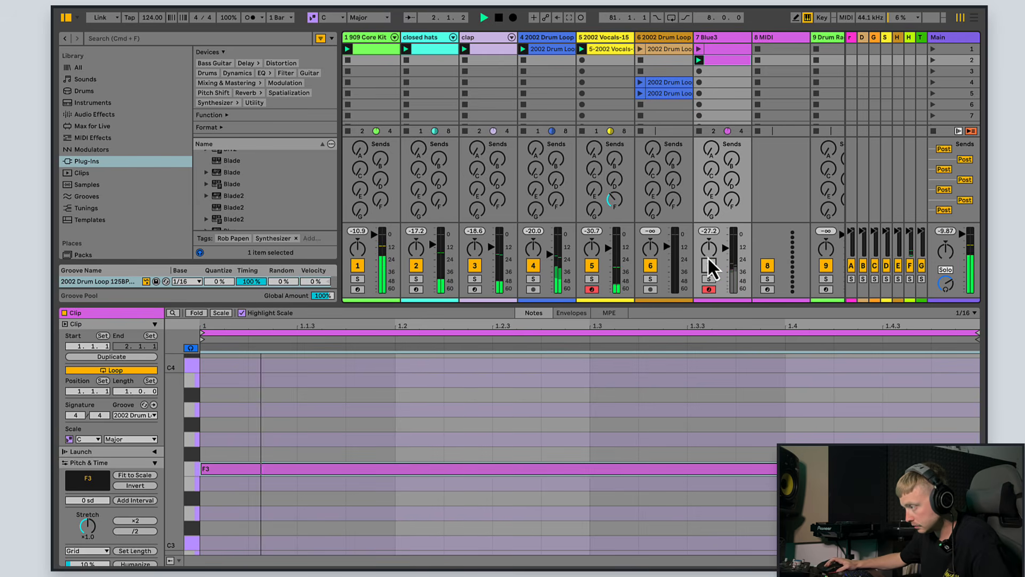
left_click(664, 38)
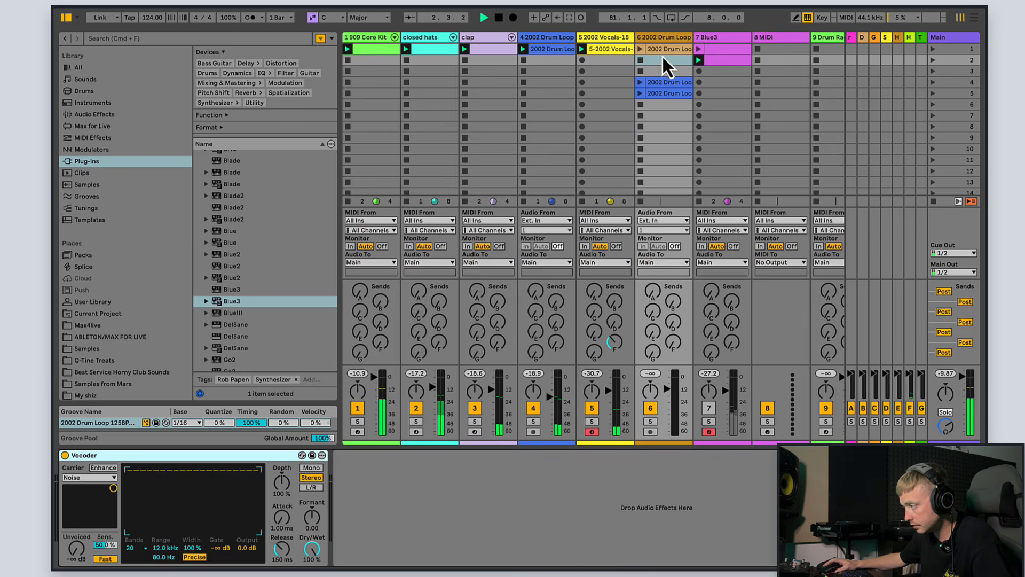
Set the Vocoder's carrier to External on the 2002 Drum Loop track 6 and feed it with audio from 7-Blue3
left_click(77, 478)
left_click(78, 479)
left_click(79, 478)
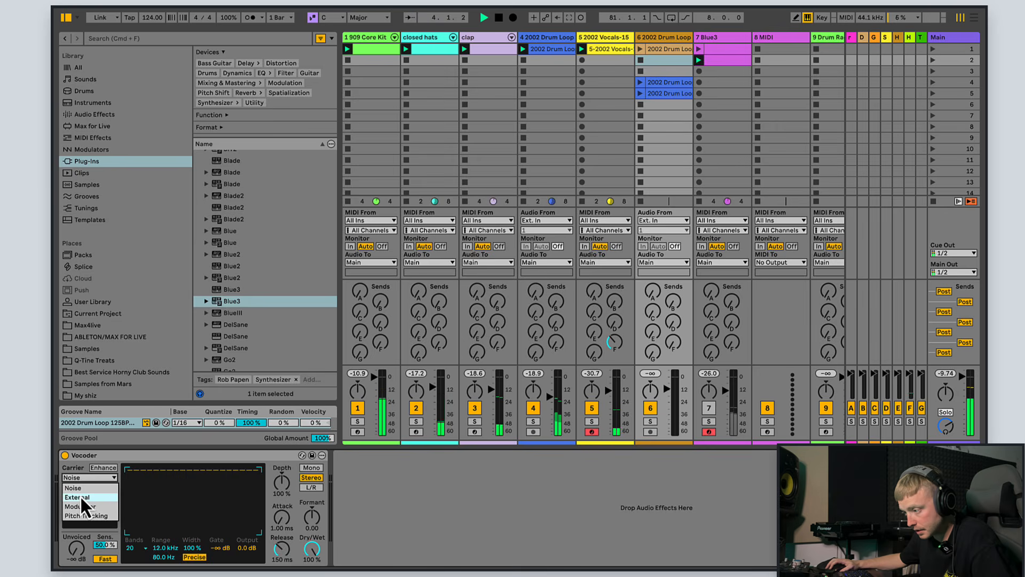
left_click(81, 497)
left_click(89, 496)
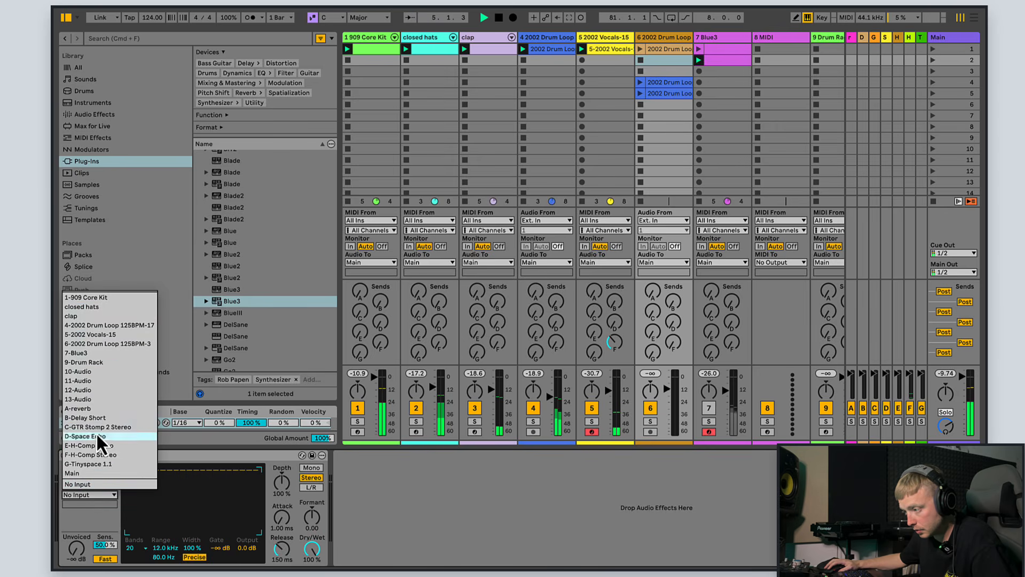
left_click(98, 353)
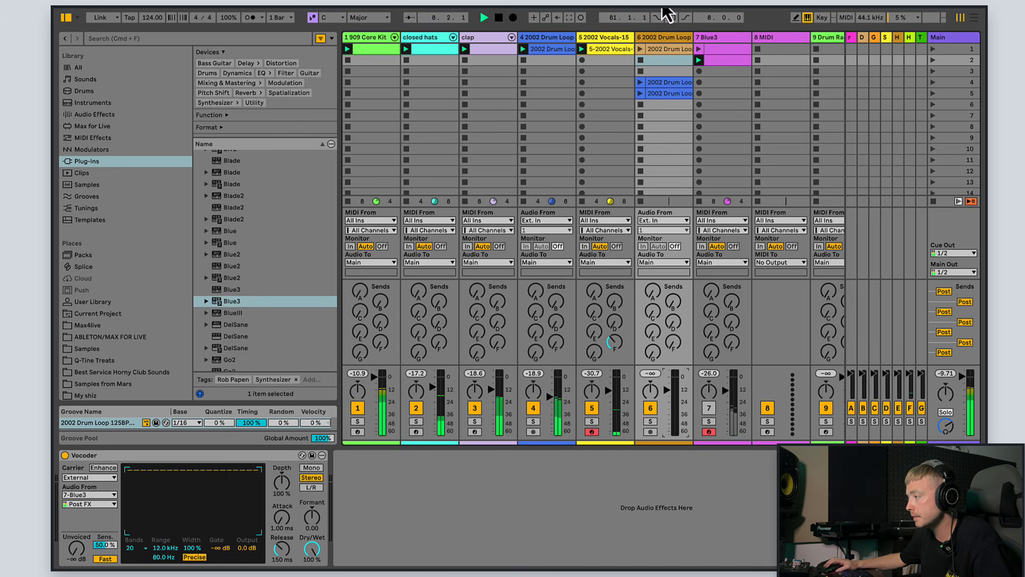
Launch the drum loop clip in slot 1 of track 6 and set the Vocoder's Unvoiced to -69 dB and Dry/Wet to 88.5%
left_click(640, 49)
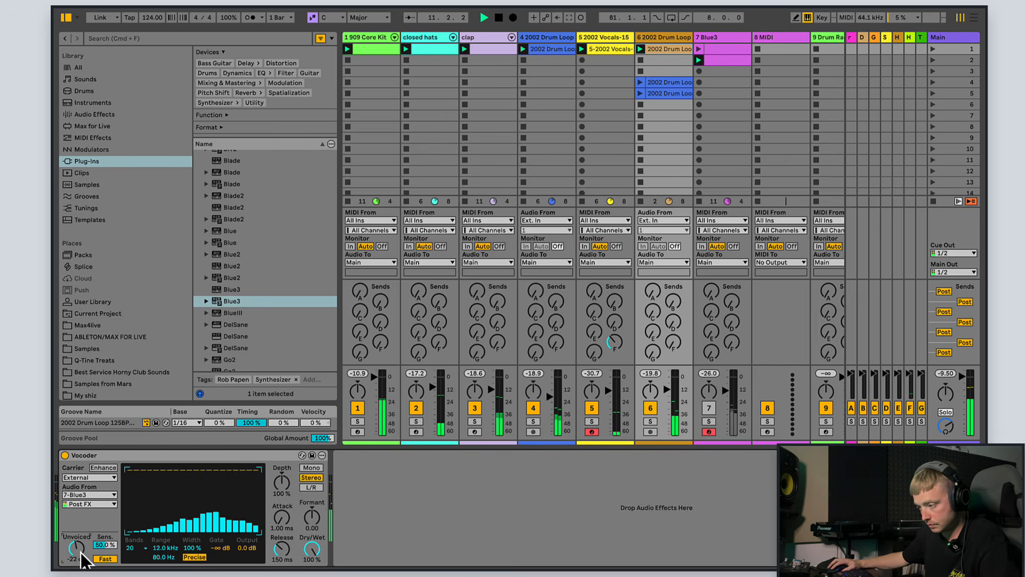
left_click_drag(79, 555, 79, 550)
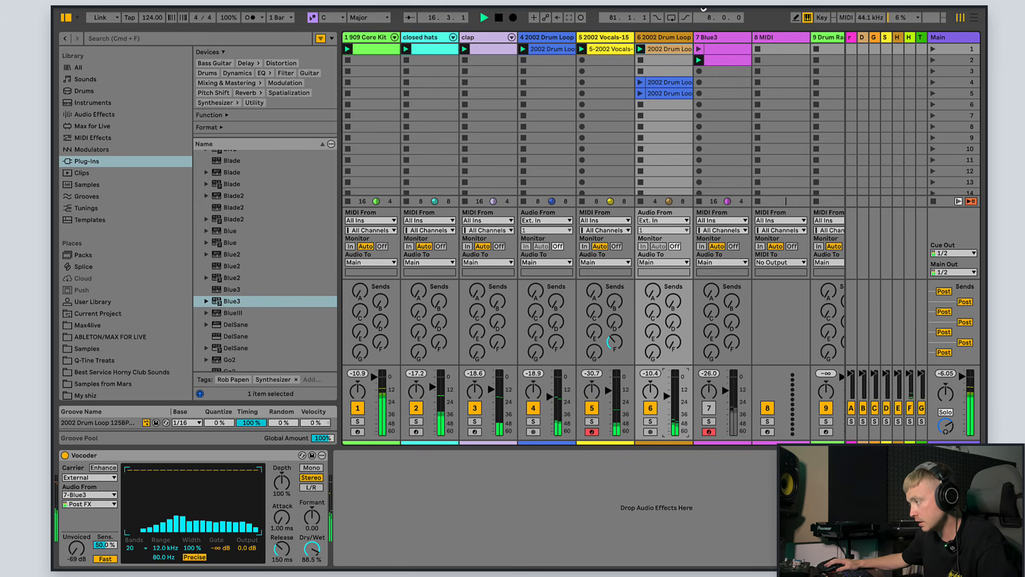
Move the two blue drum loop clips on track 6 up to slots 3 and 4 and launch each in turn
mouse_move(672, 81)
left_mouse_down()
mouse_move(674, 72)
mouse_move(653, 81)
left_mouse_up()
left_click(639, 73)
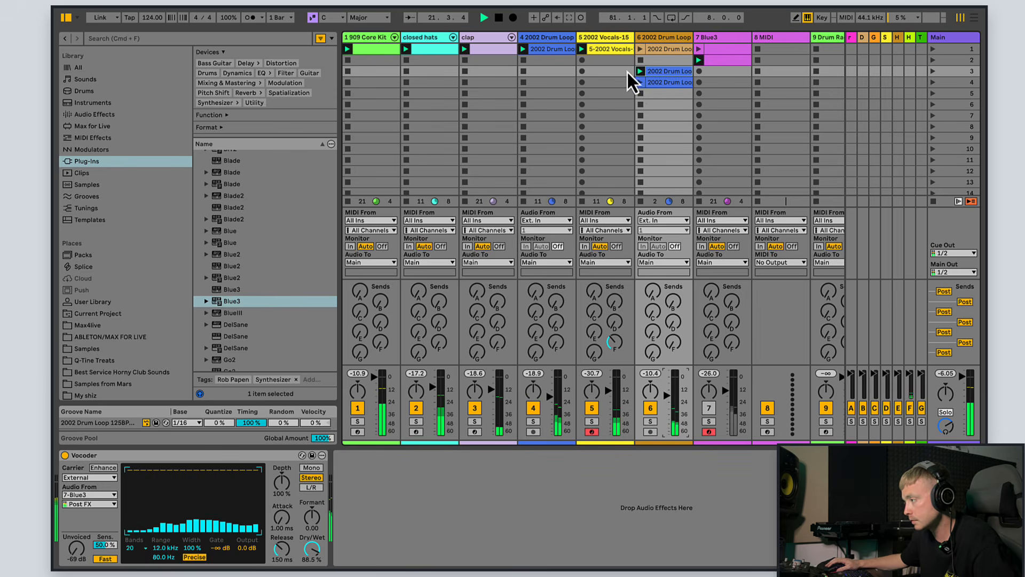
left_click(639, 82)
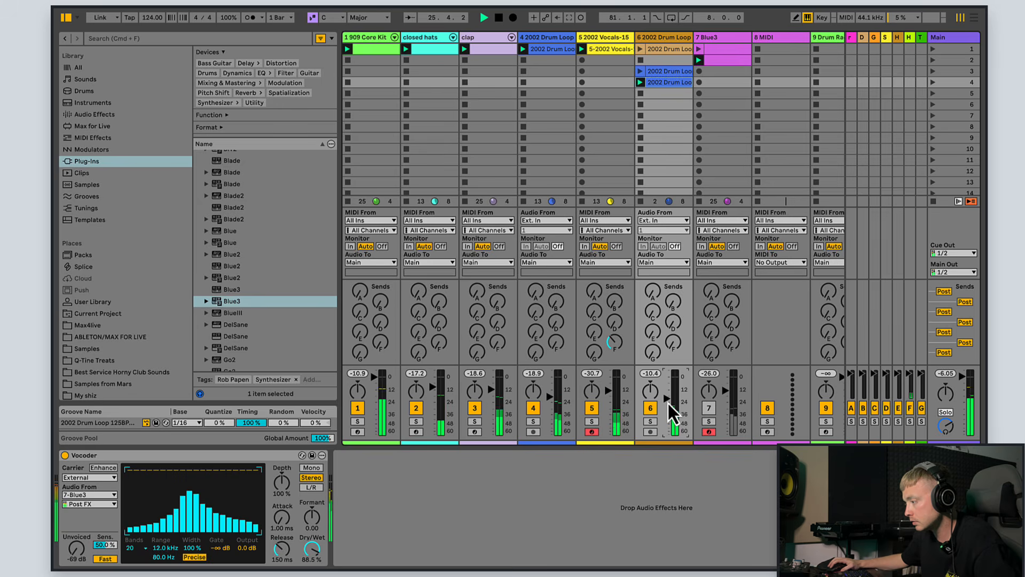
Duplicate the slot 2 Blue3 clip's content to two bars, adding a short D3 note in bar 1 and an A3 near the end
left_click(722, 38)
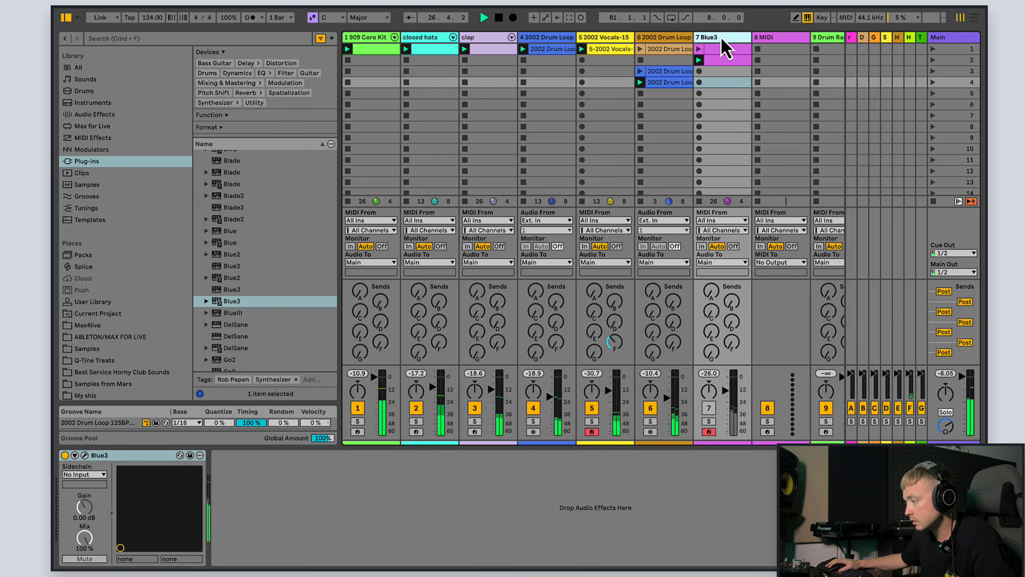
double_click(718, 63)
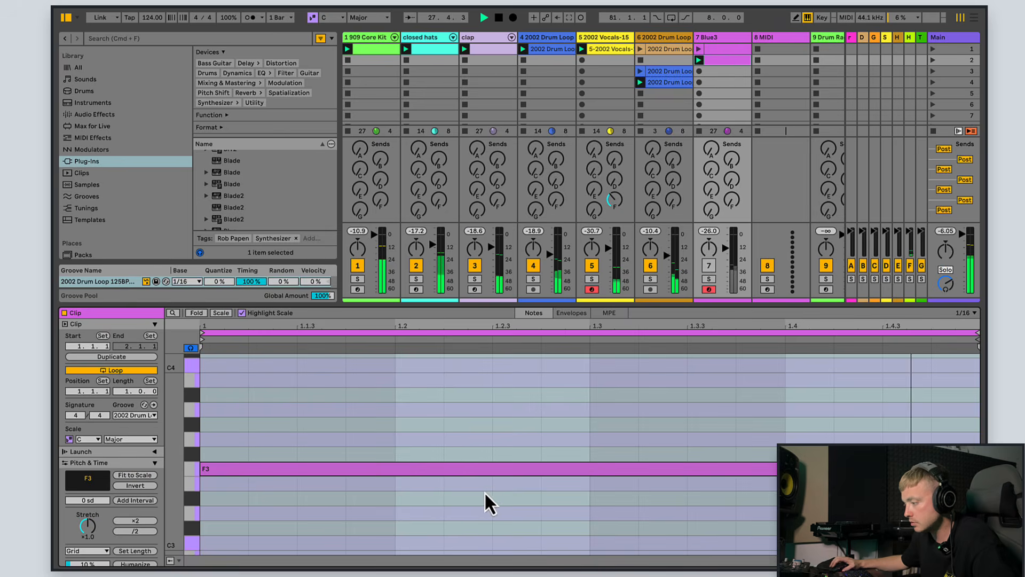
double_click(668, 514)
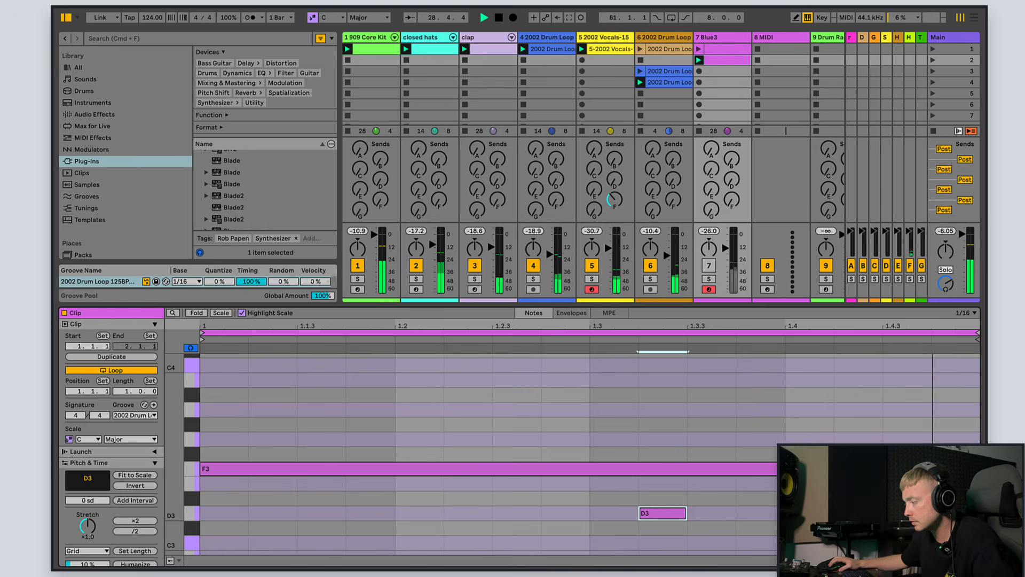
left_click(111, 356)
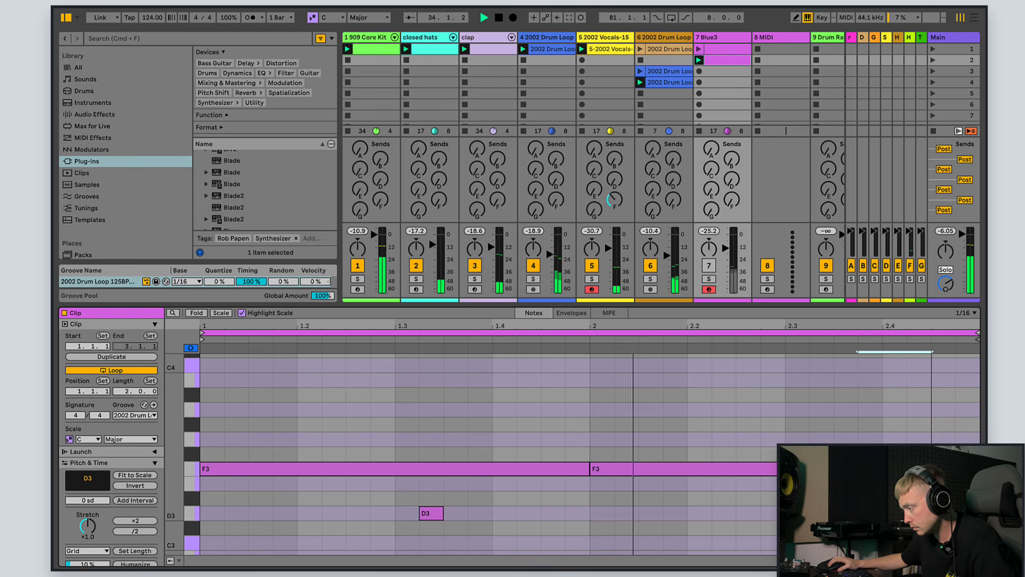
double_click(943, 412)
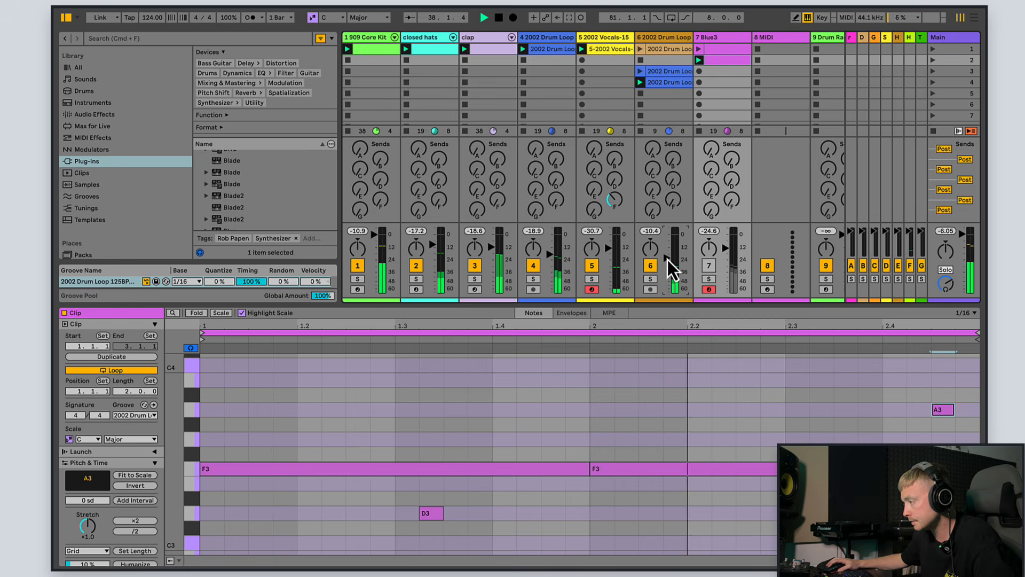
Shorten the decay of Blue3's volume envelope, set its release to 20.3 ms, and close the plug-in window
left_click(723, 37)
left_click(85, 455)
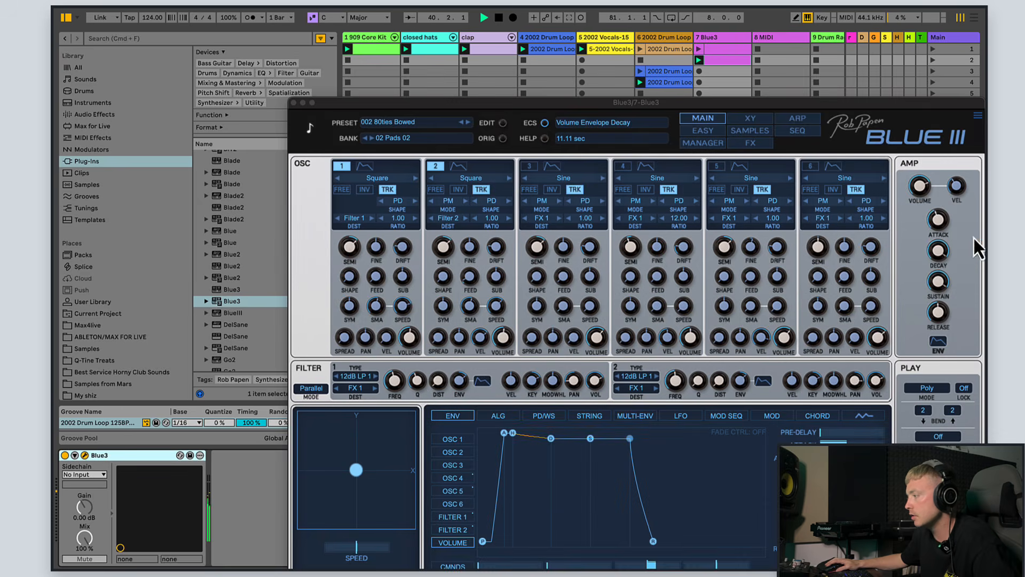
left_click_drag(914, 283, 951, 348)
scroll(944, 323, "up", 2)
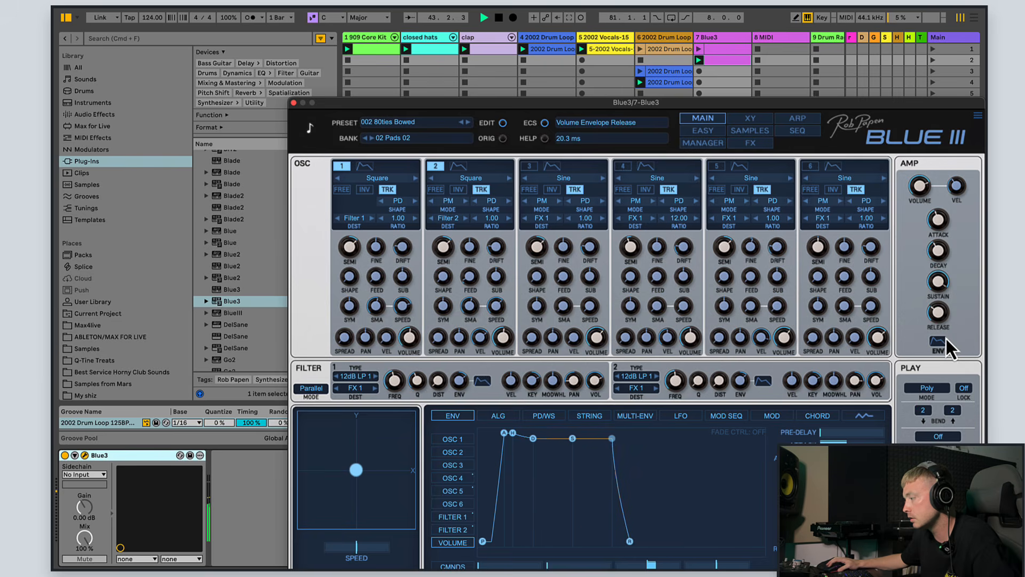
left_click(294, 103)
Show the available MIDI effects and slightly lower the volume of the 2002 Drum Loop track 6
left_click(93, 114)
left_click(99, 138)
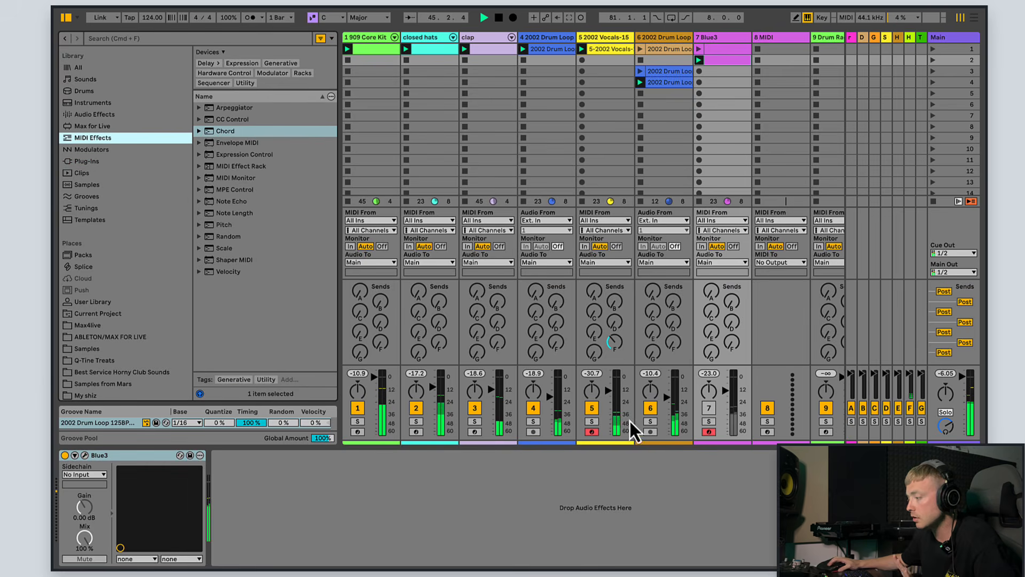
left_click(675, 408)
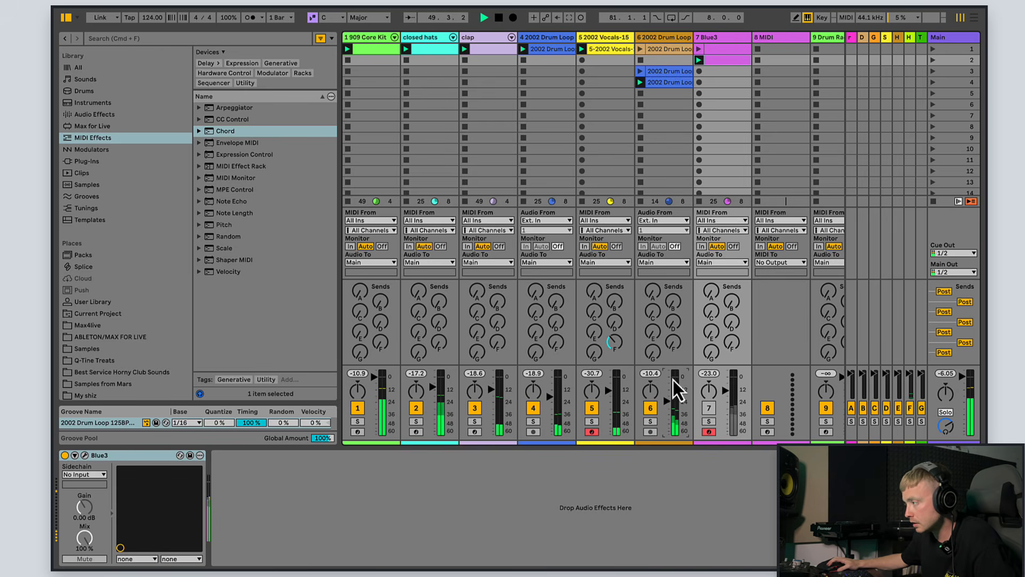
Add an EQ Eight after the Vocoder on track 6 with a gentle low-cut filter on band 1 at about 417 Hz
left_click(664, 40)
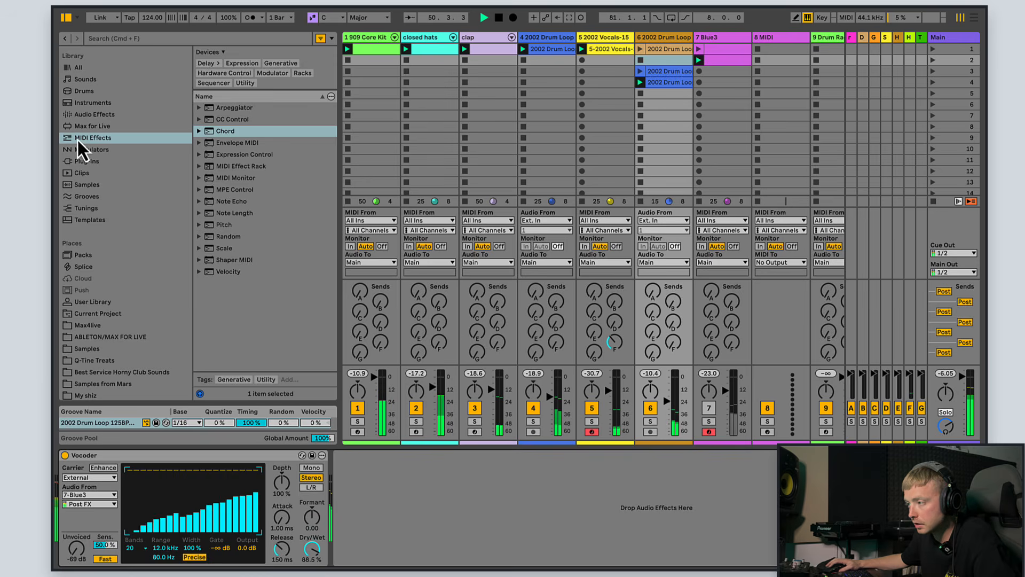
left_click(100, 104)
left_click(100, 113)
scroll(270, 309, "up", 10)
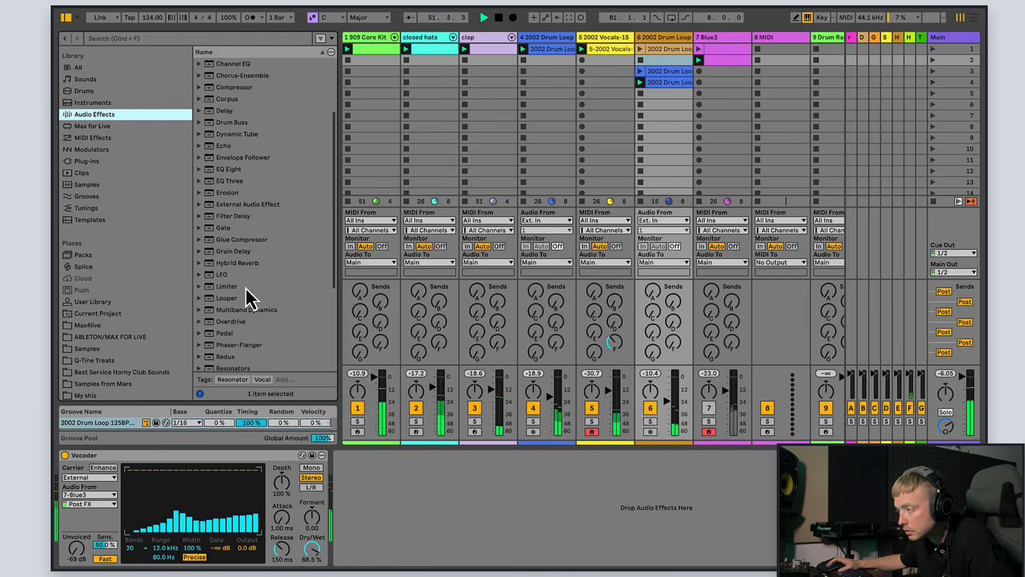
double_click(236, 245)
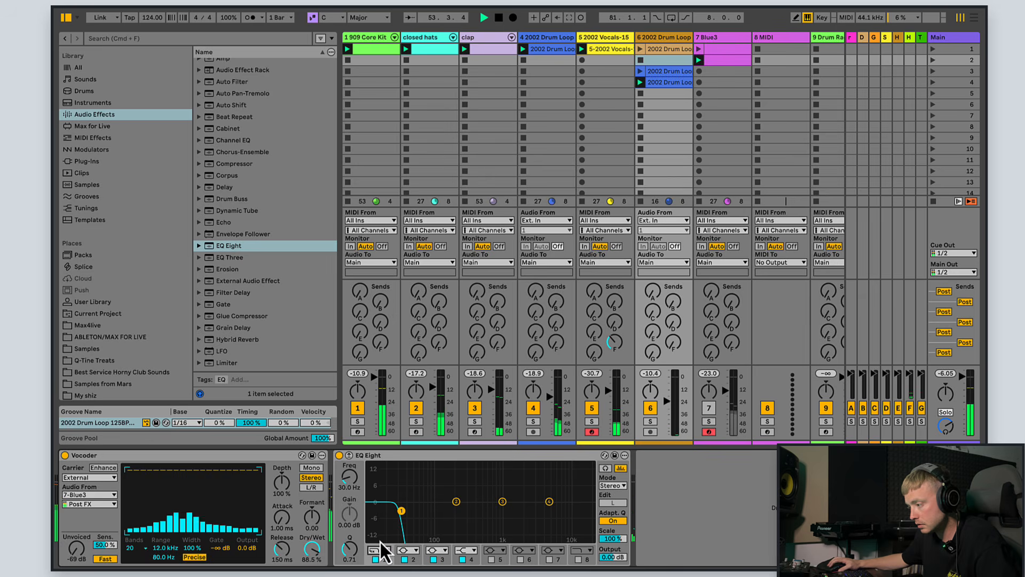
left_click(378, 551)
left_click(380, 485)
left_click_drag(405, 512, 478, 511)
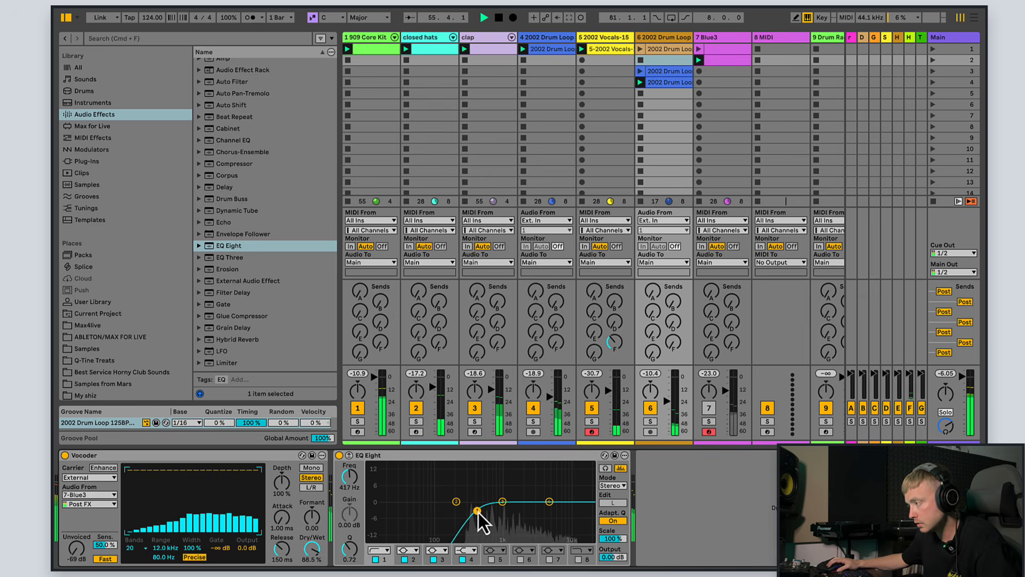
Add a Chord effect before Blue3 with Shift 1 at +4 st and Shift 2 at +12 st, and fine-tune the volume of track 6
left_click(761, 36)
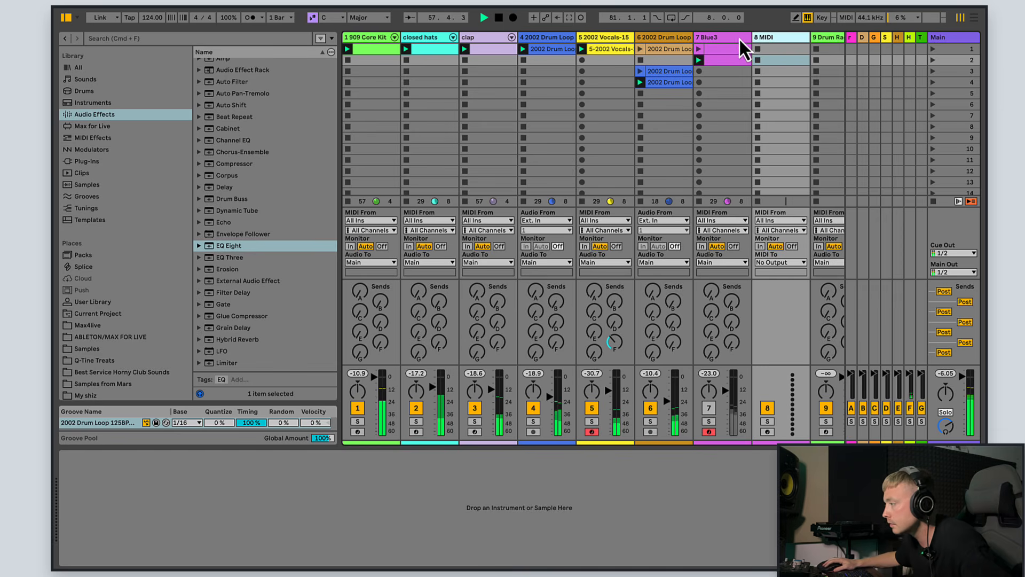
left_click(717, 37)
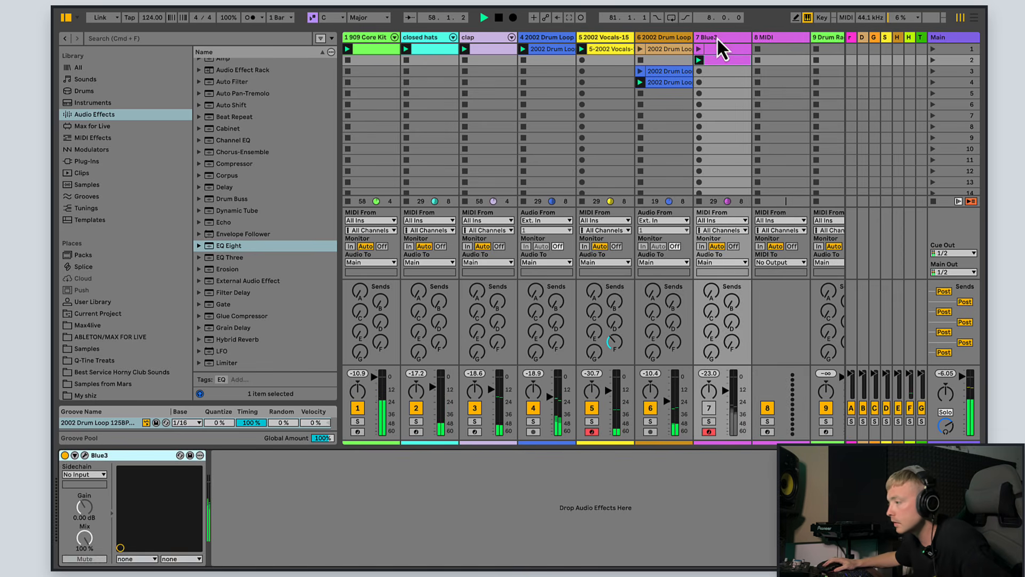
left_click(103, 138)
left_click(234, 132)
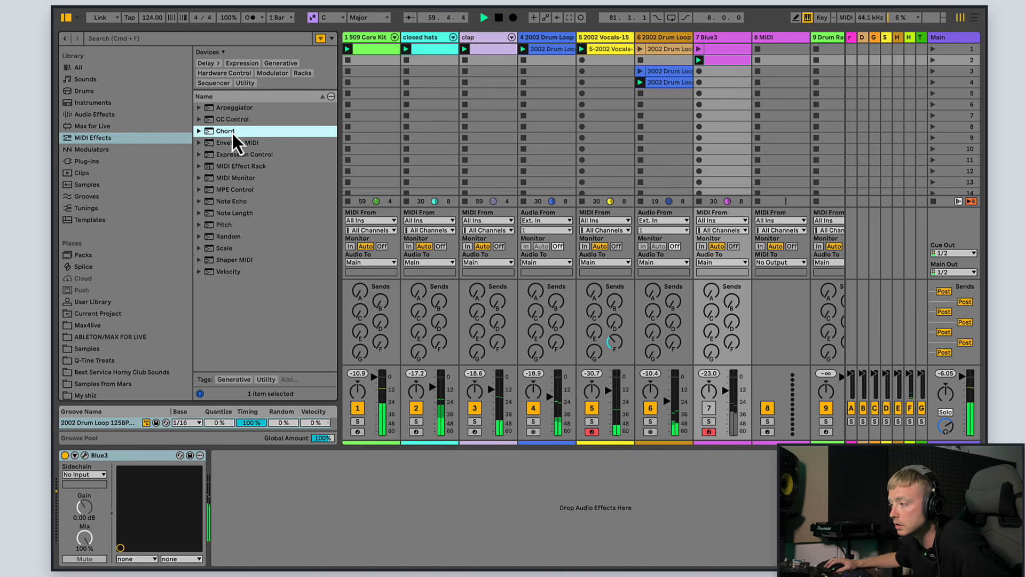
double_click(233, 133)
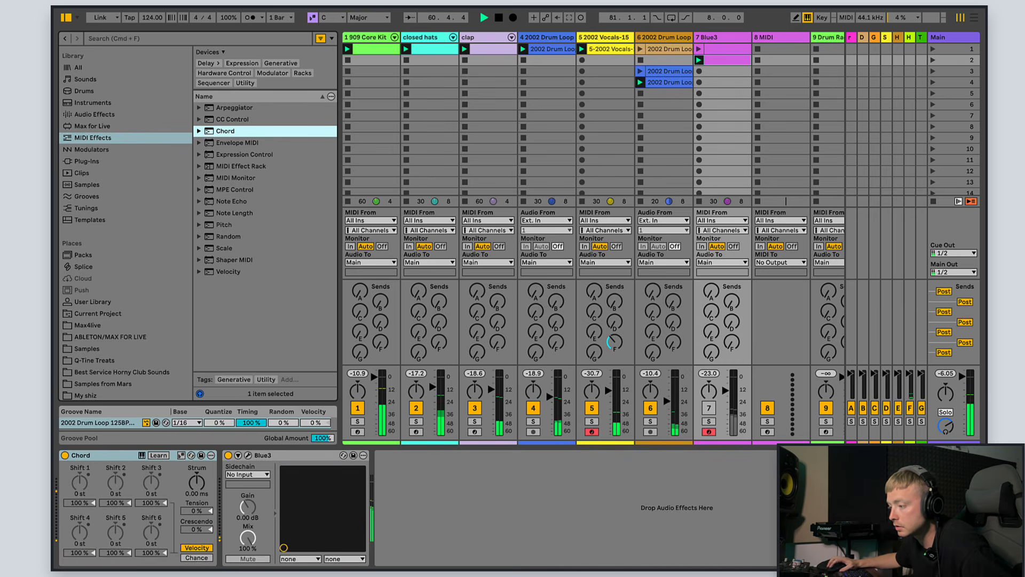
left_click(77, 483)
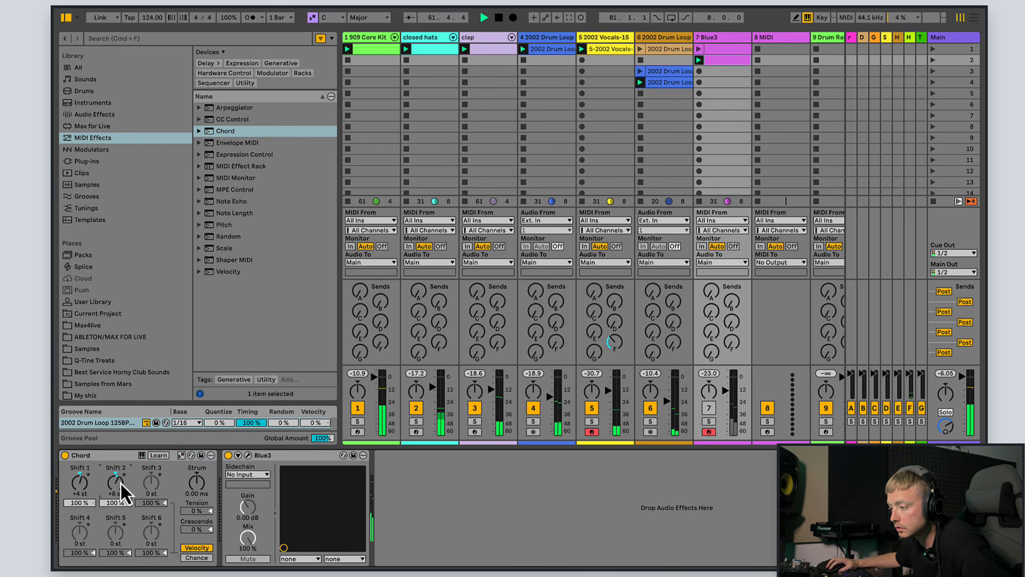
scroll(115, 484, "up", 3)
scroll(115, 483, "up", 2)
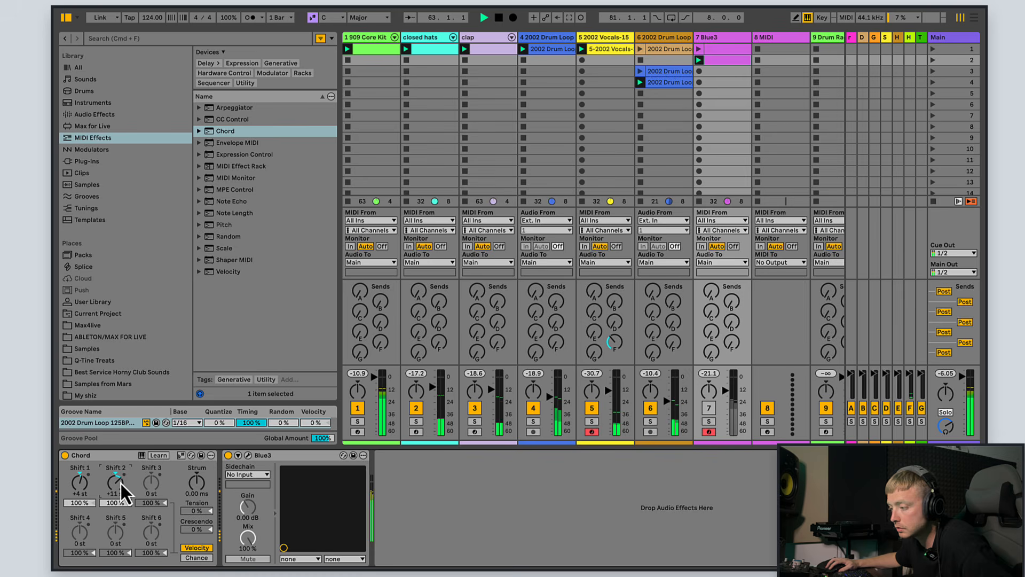
scroll(736, 422, "up", 1)
left_click(668, 403)
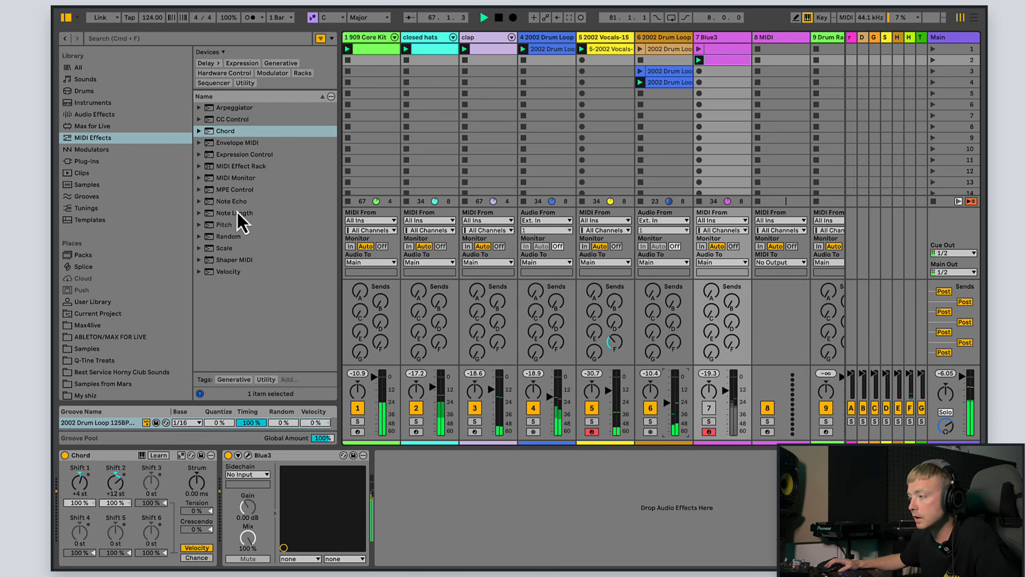
Insert a Random effect between Chord and Blue3 with Chance 10%, Choices 4 and Interval 3
left_click_drag(239, 239, 244, 475)
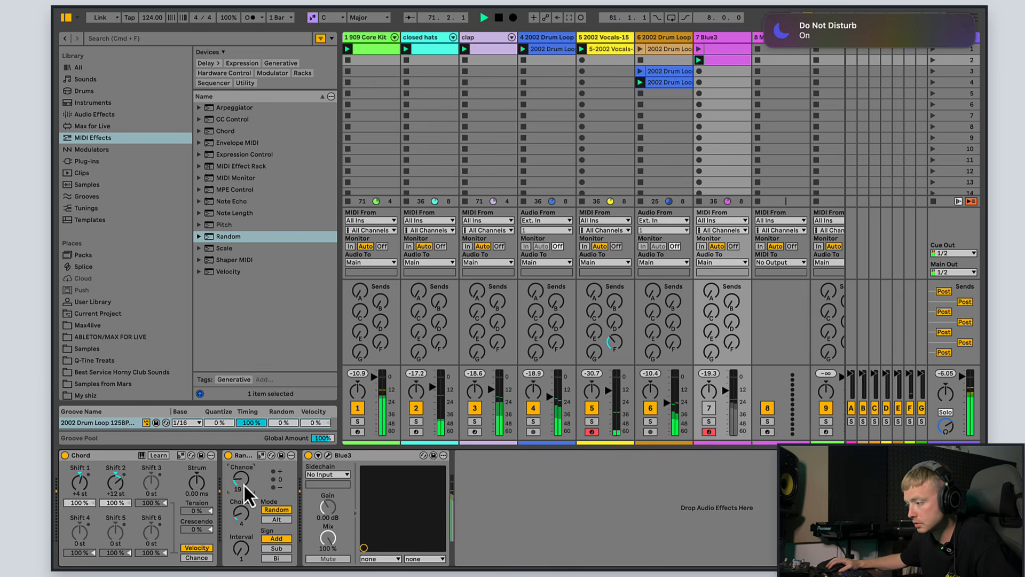
left_click(239, 547)
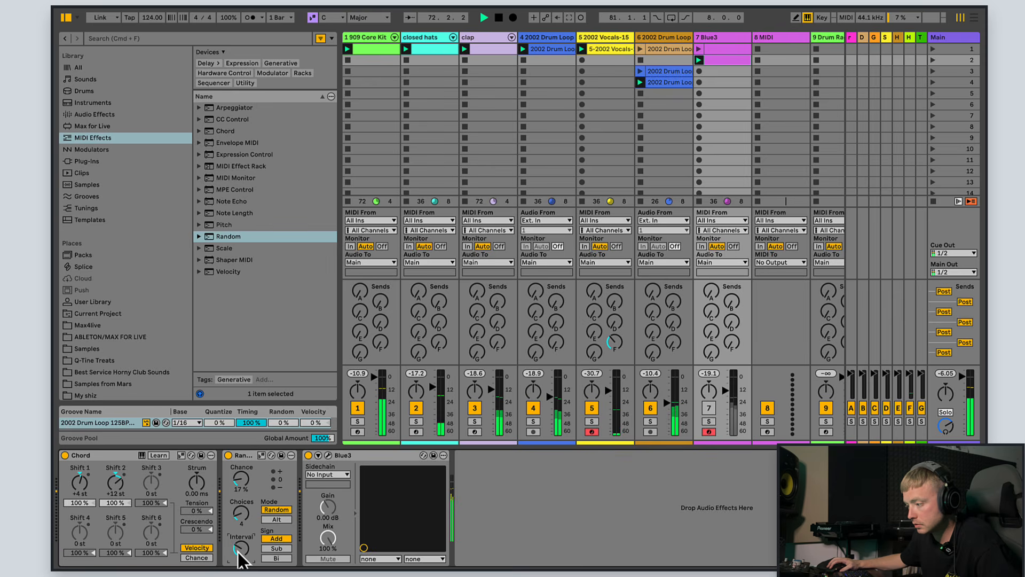
left_click_drag(243, 488, 243, 496)
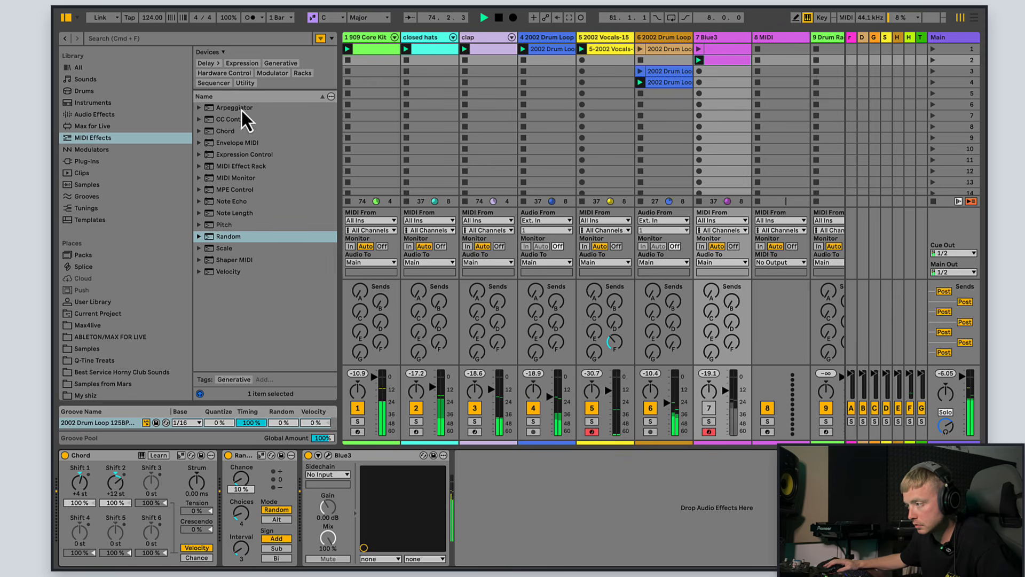
Insert an Arpeggiator between Chord and Random on the Blue3 track and adjust its Steps value
left_click_drag(235, 108, 207, 505)
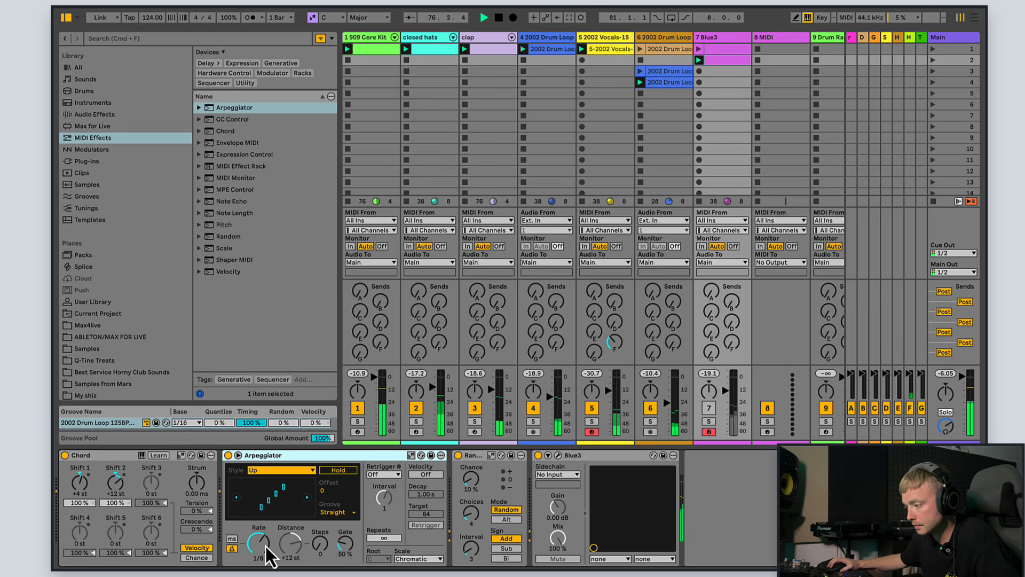
left_click(319, 548)
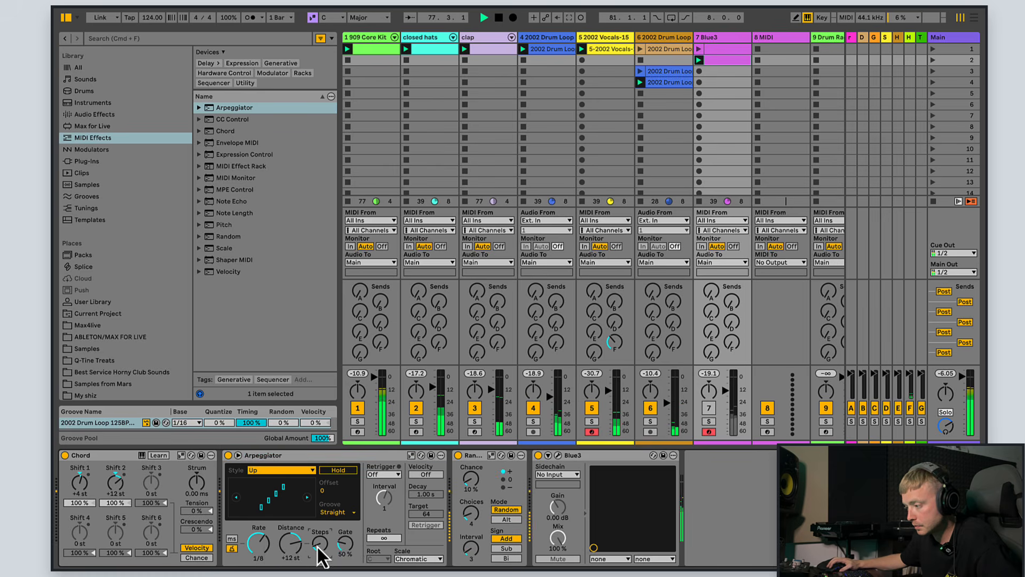
left_click(306, 473)
Load the Arpeggiator preset Housier Than Thou on the Blue3 track and deactivate the Random effect
left_click(200, 111)
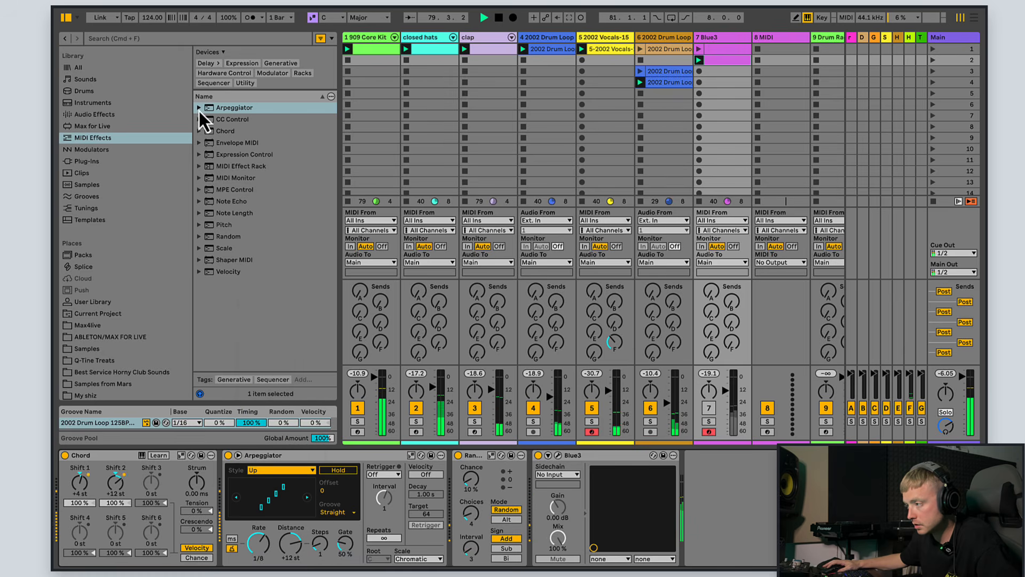
left_click(200, 111)
double_click(259, 179)
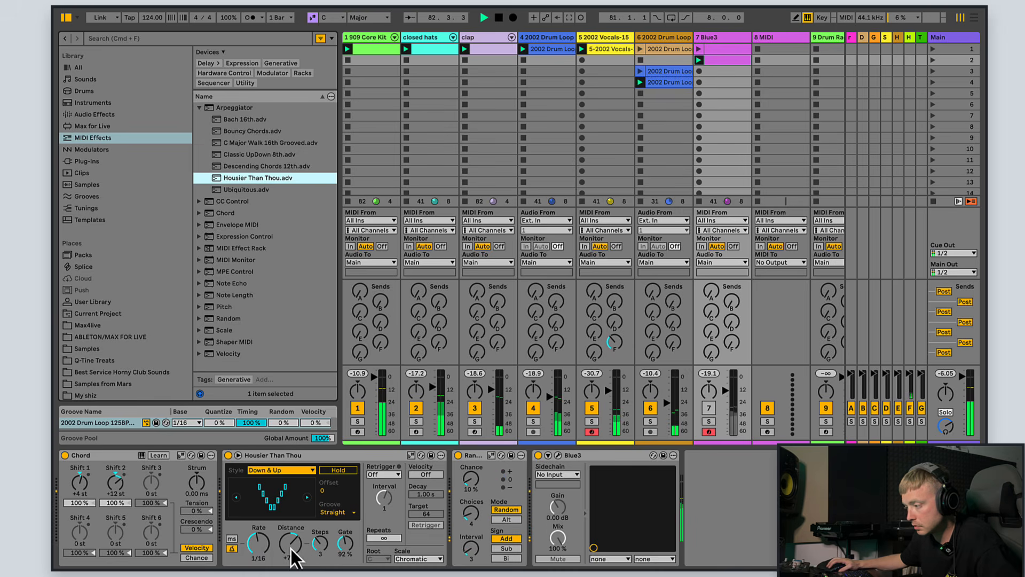
left_click(458, 455)
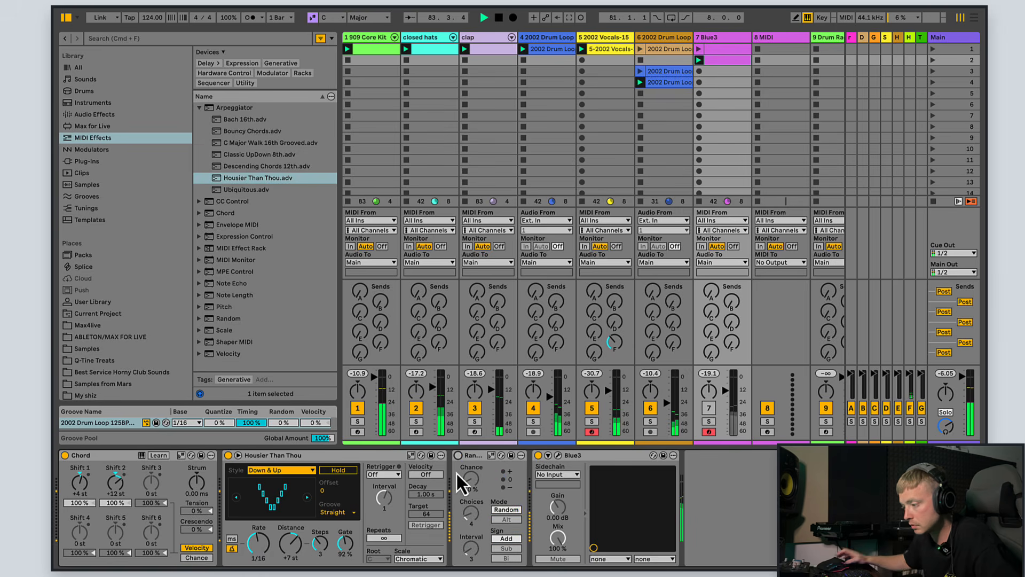
Compare the sound with Chord bypassed, then set the Blue3 track's Arpeggiator style to Down and deactivate the Arpeggiator
left_click(65, 456)
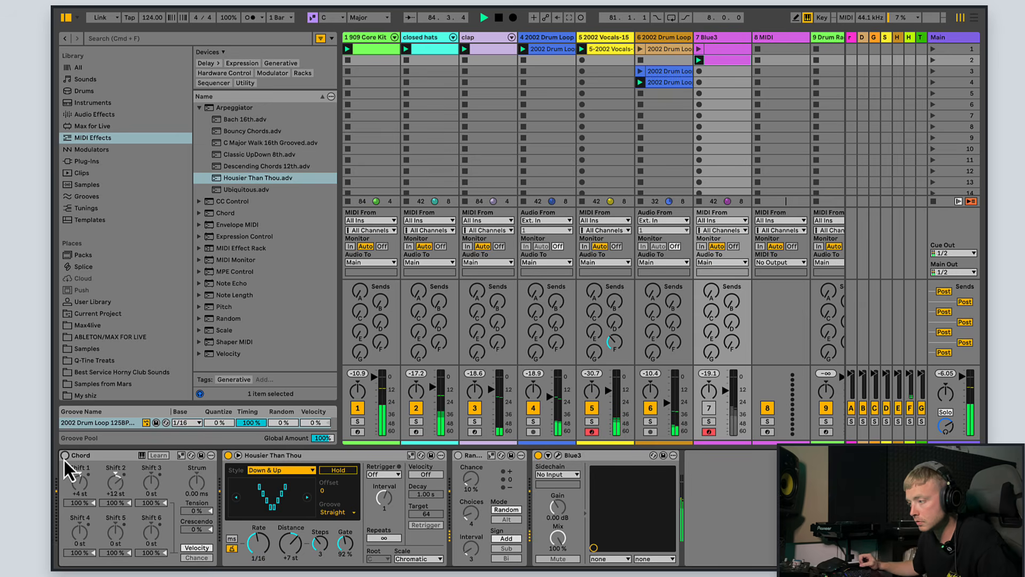
left_click(64, 455)
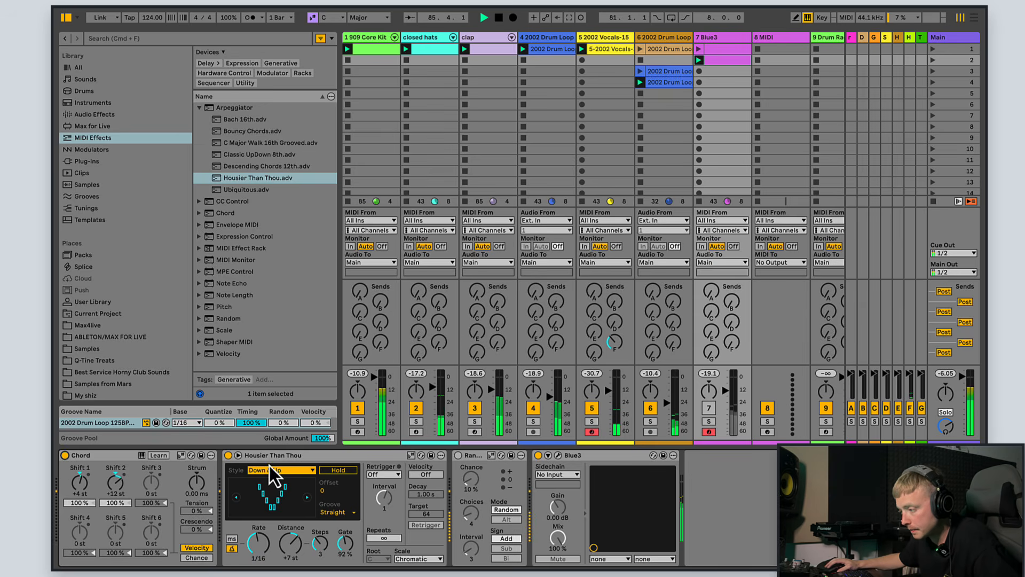
left_click(269, 469)
left_click(272, 313)
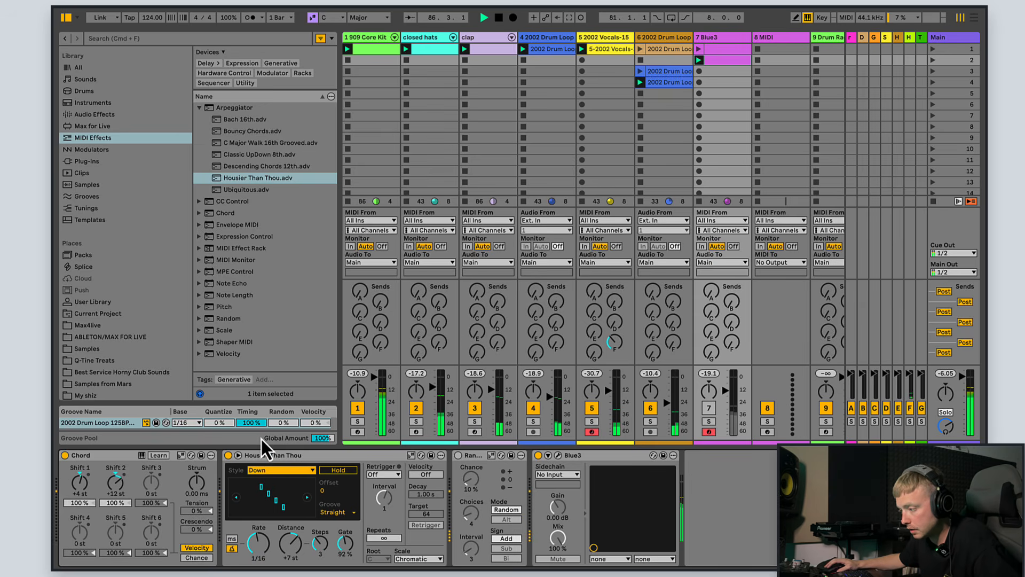
left_click(228, 456)
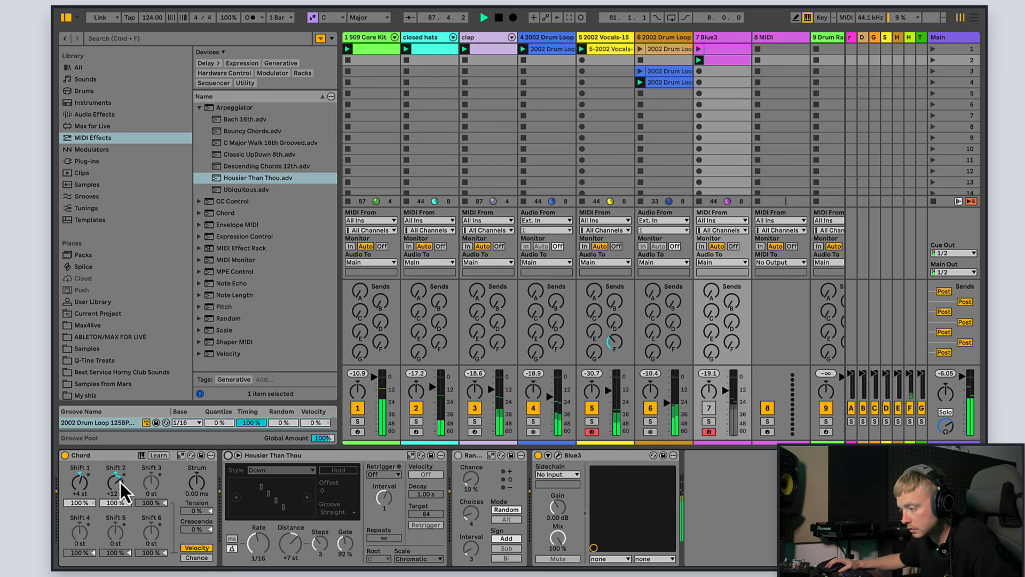
left_click(708, 409)
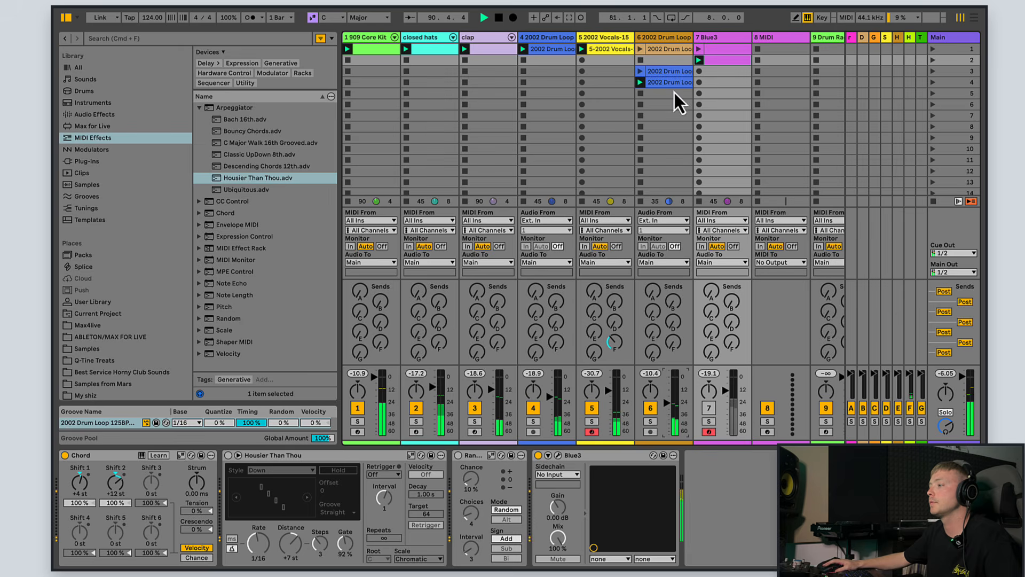
Check the notes of the Blue3 clip in scene 2 and deactivate the Chord effect on that track
double_click(723, 62)
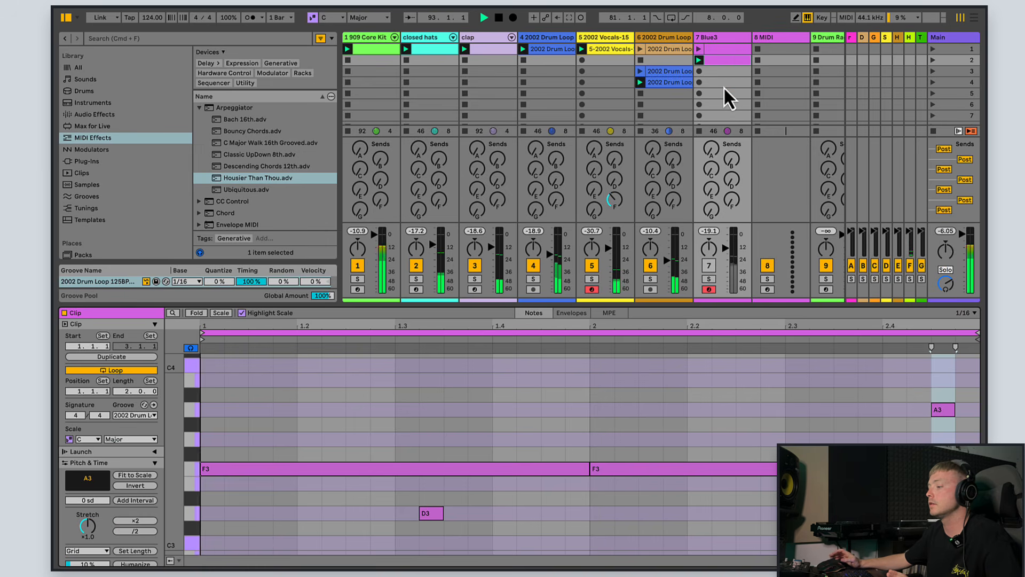
left_click(725, 38)
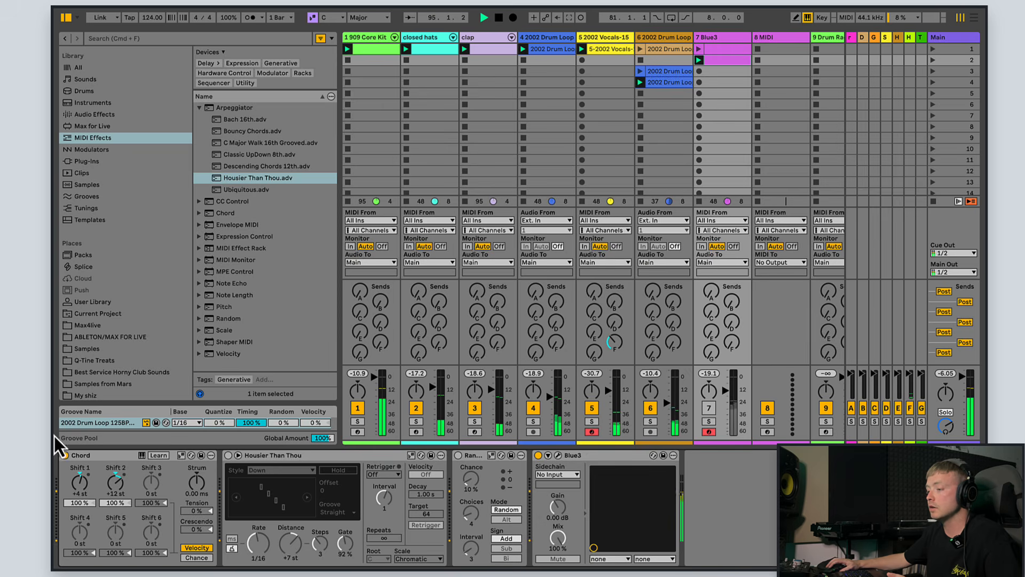
left_click(64, 456)
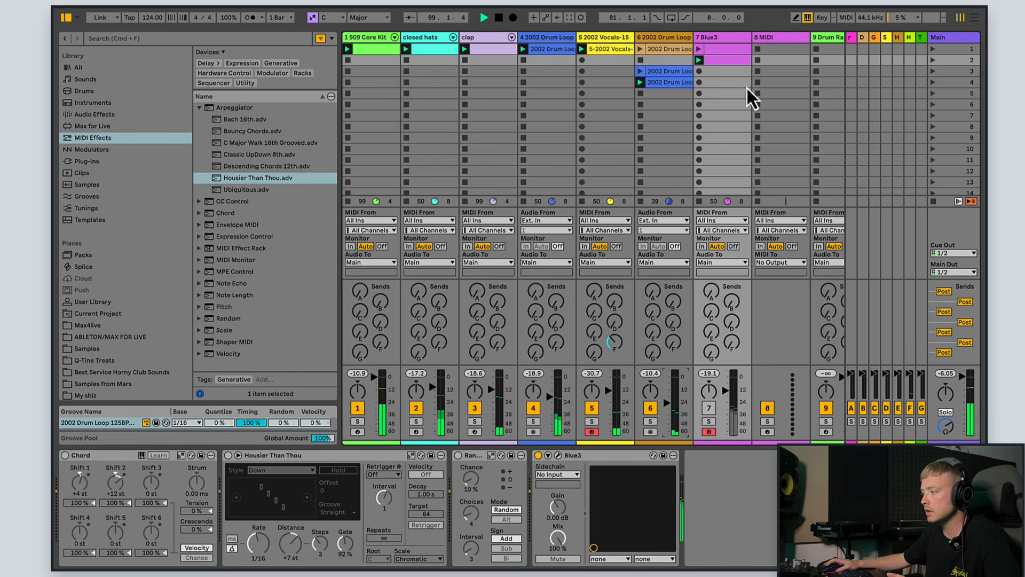
double_click(735, 61)
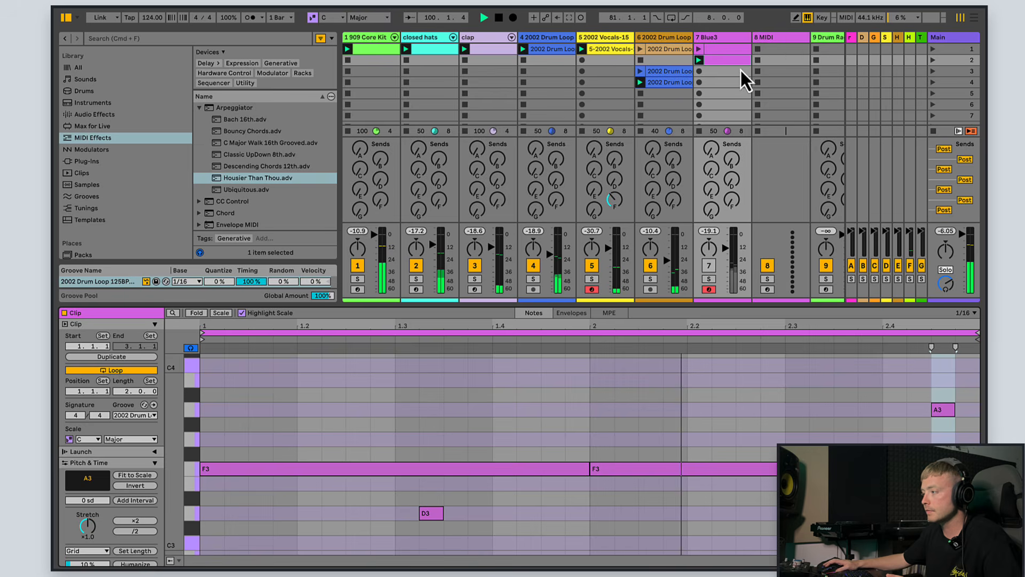
Load the Rob Papen plug-in Predator2 onto the empty MIDI track 8
left_click(780, 39)
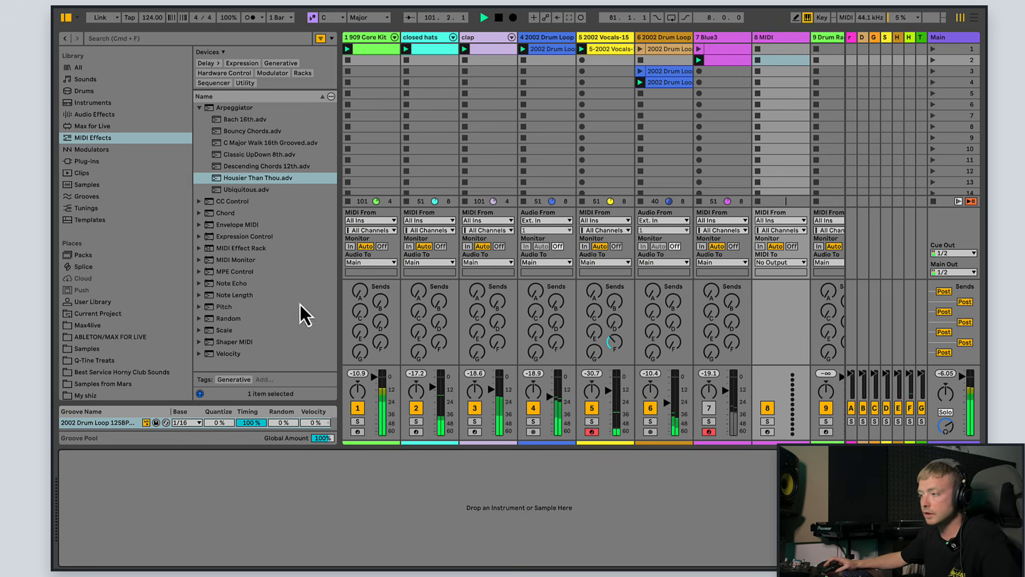
left_click(98, 162)
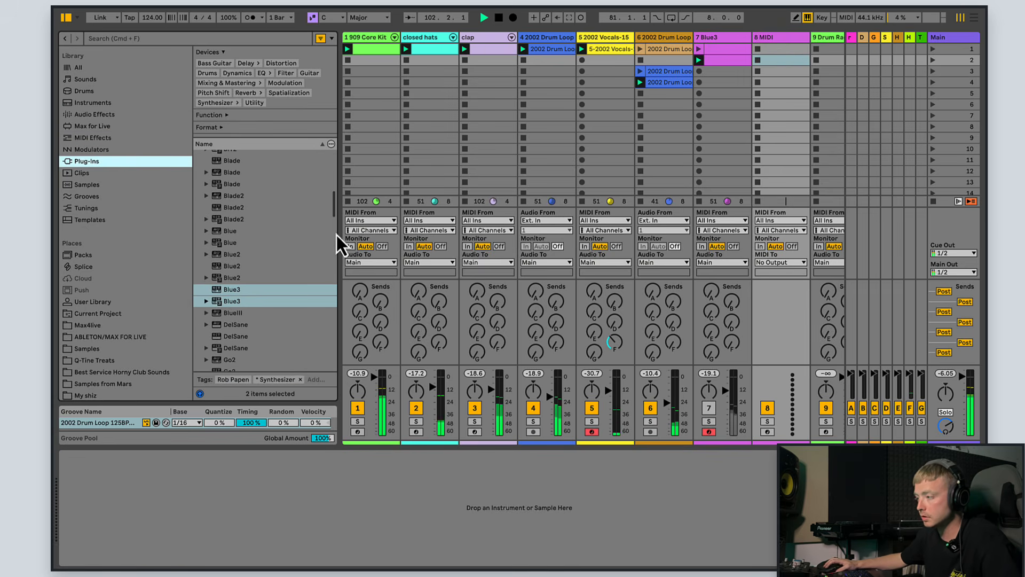
left_click_drag(336, 209, 351, 133)
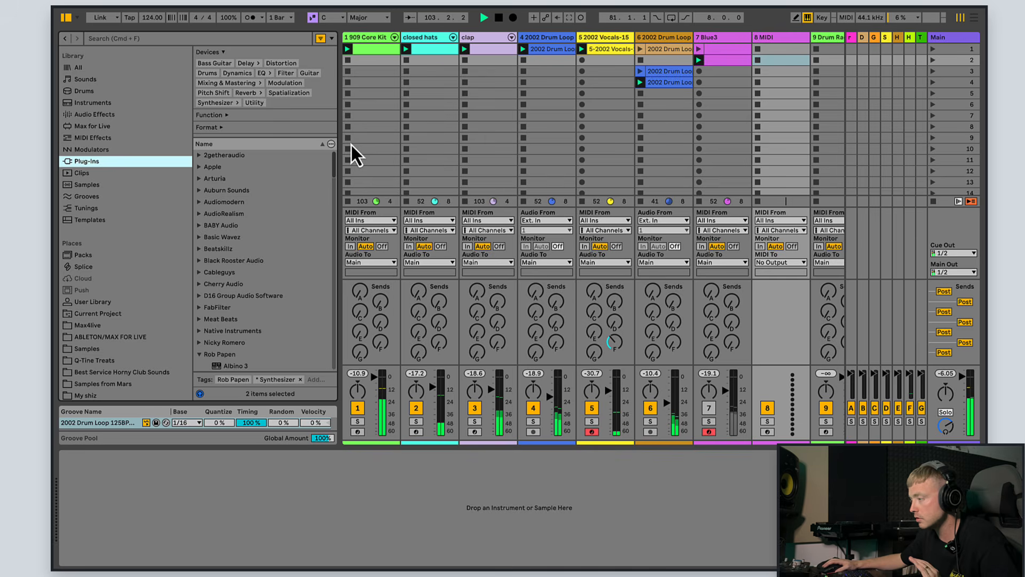
left_click(667, 407)
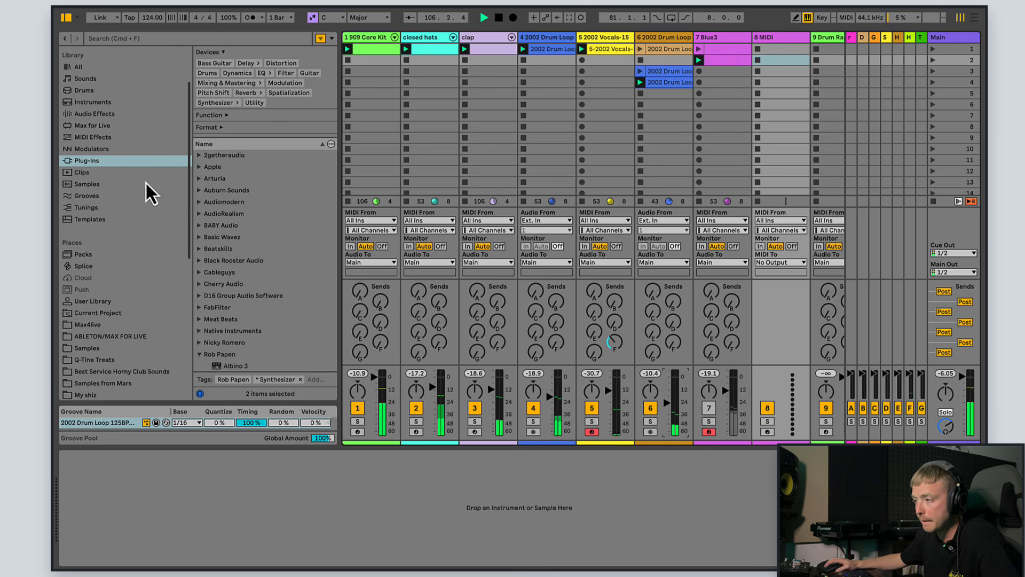
scroll(216, 283, "down", 3)
left_click(197, 246)
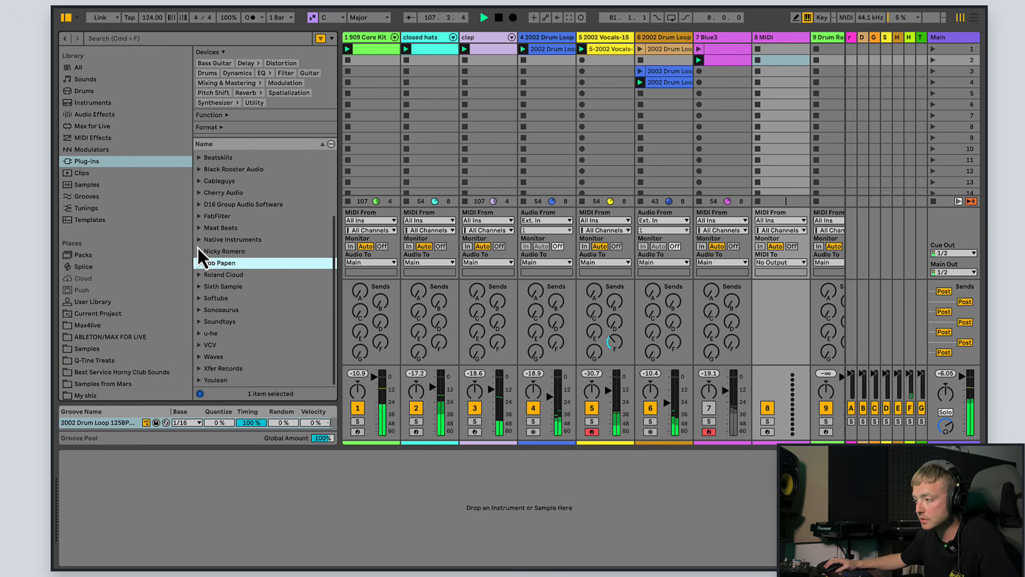
scroll(197, 263, "down", 3)
scroll(267, 299, "down", 4)
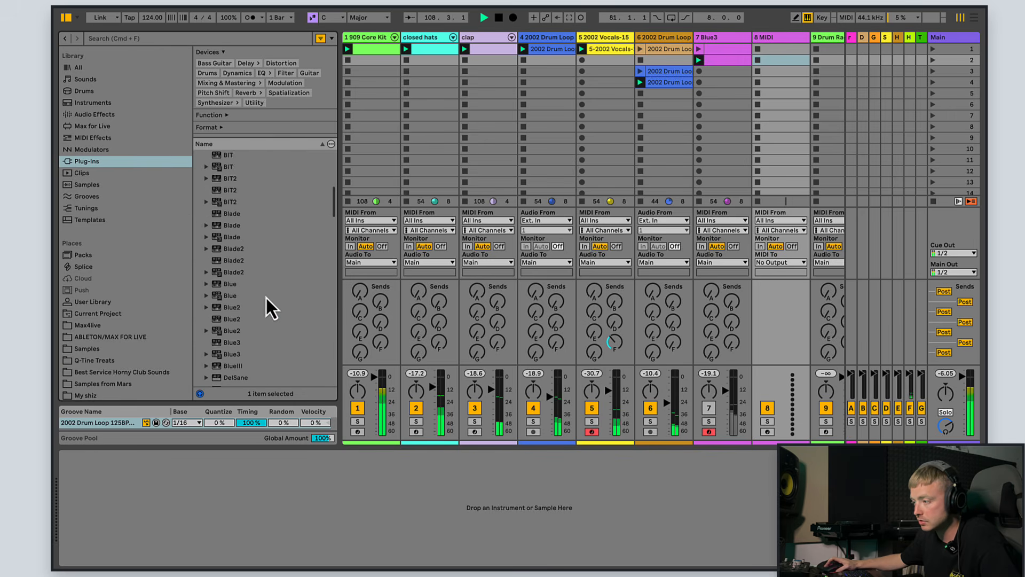
scroll(265, 313, "up", 2)
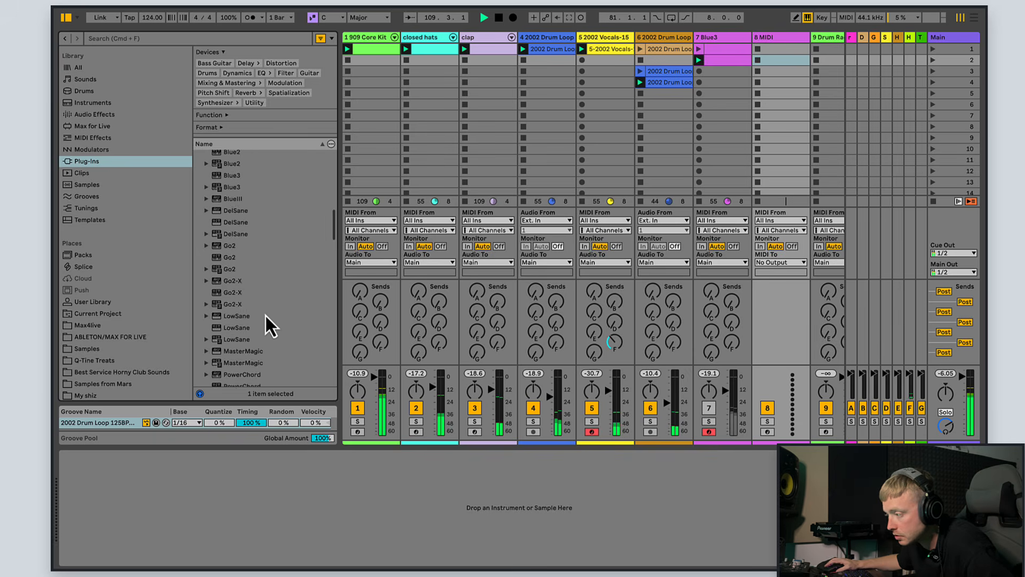
scroll(261, 248, "down", 8)
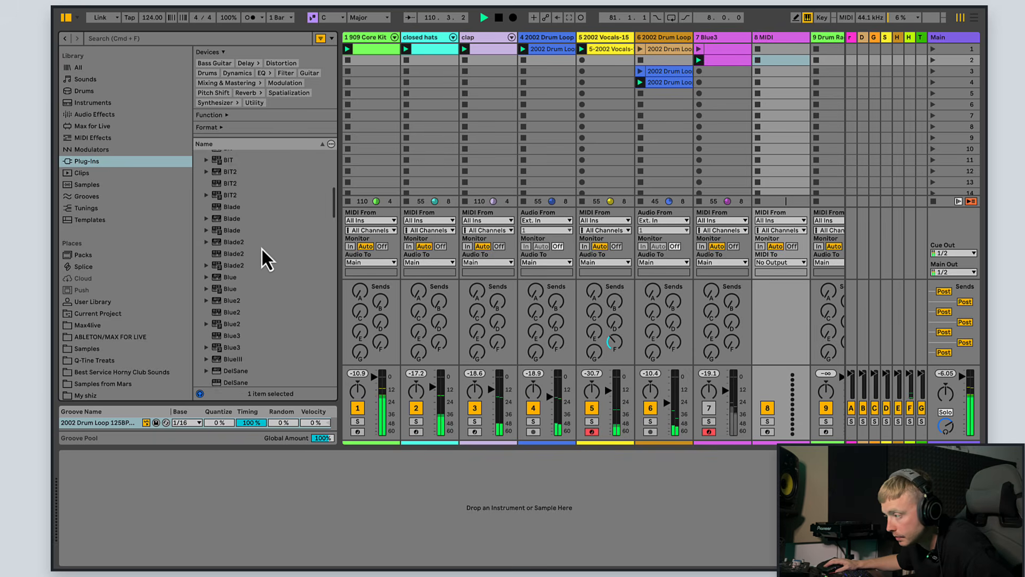
scroll(265, 309, "down", 5)
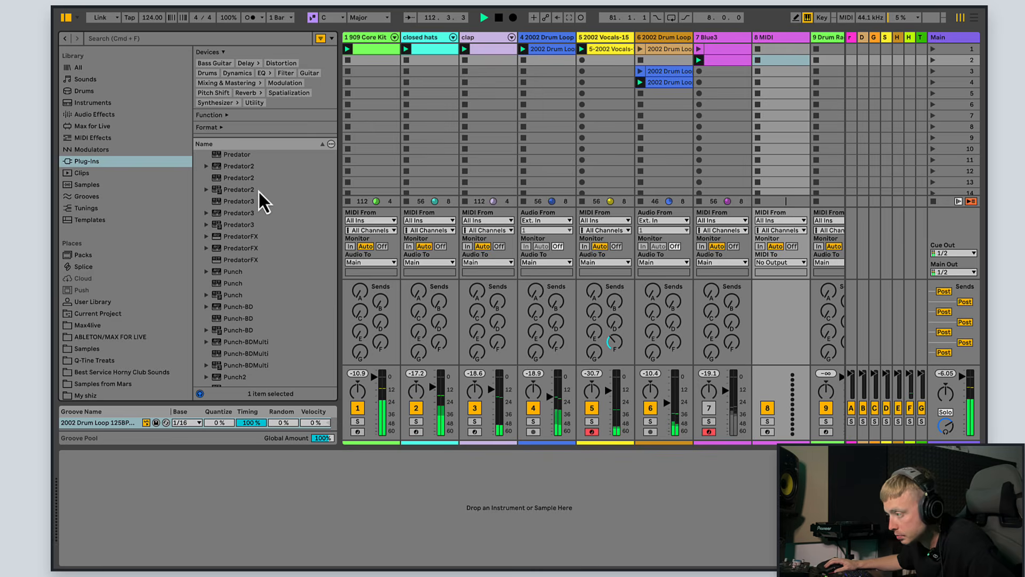
double_click(258, 190)
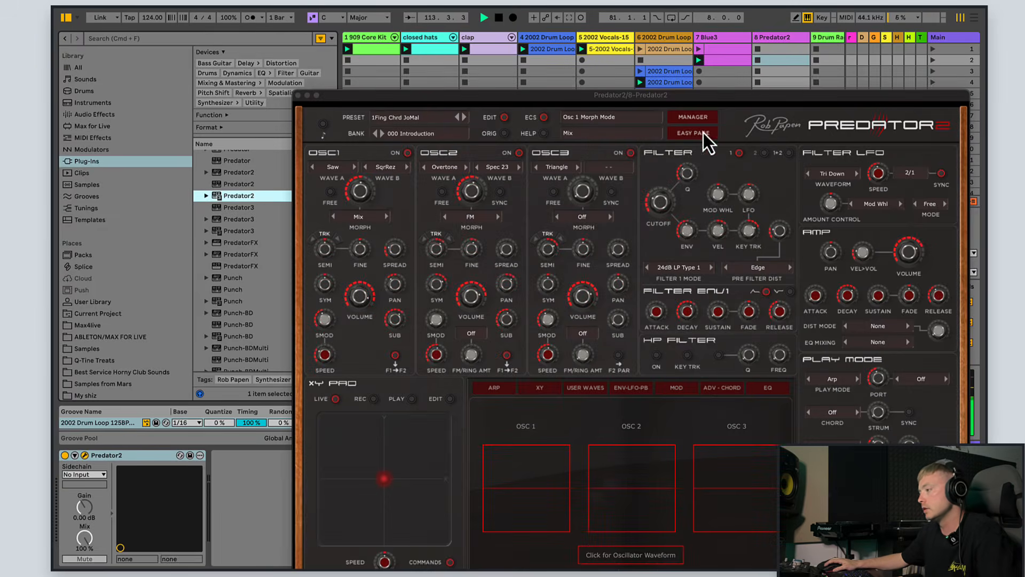
View Predator2's preset manager and switch to the bank 102 Predator dance 03
left_click(685, 118)
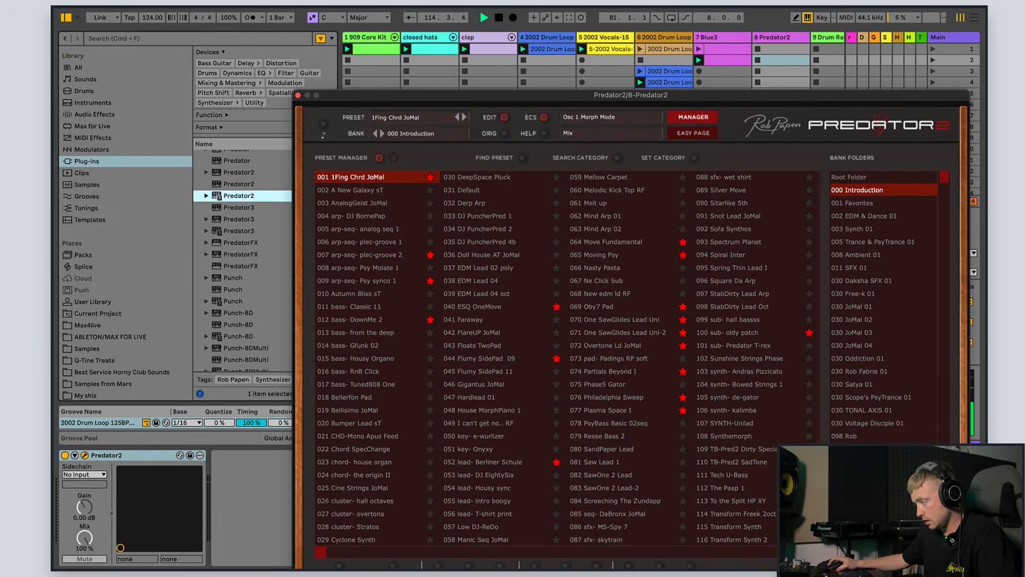
left_click(375, 133)
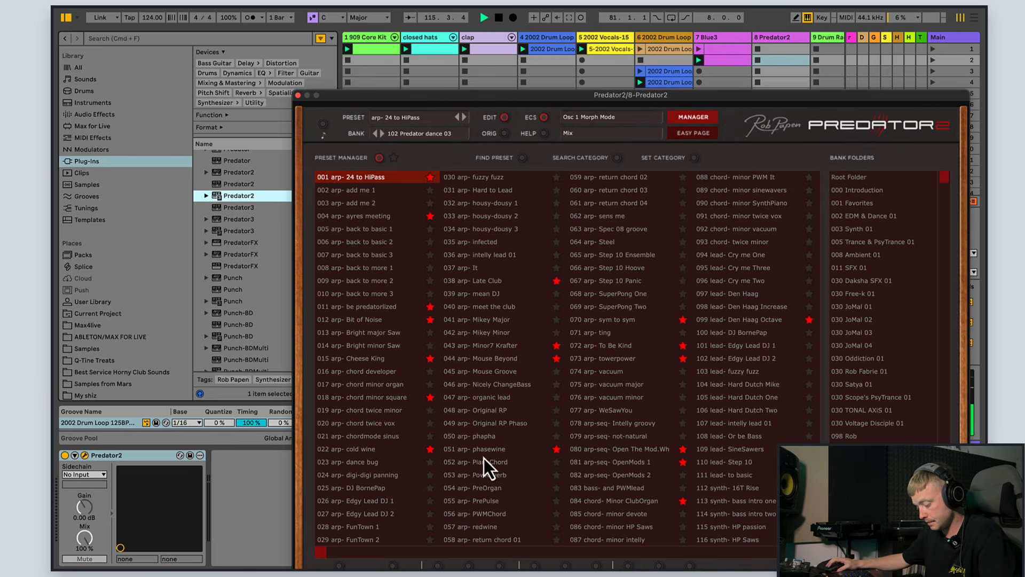
left_click(298, 95)
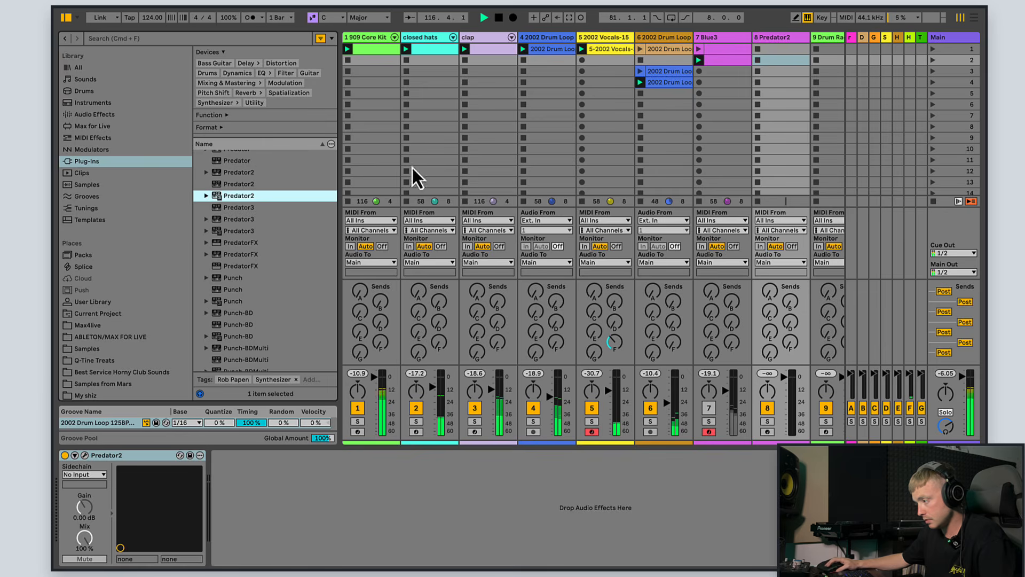
Arm the Predator2 track for playing, lower its volume and solo it
left_click(591, 431)
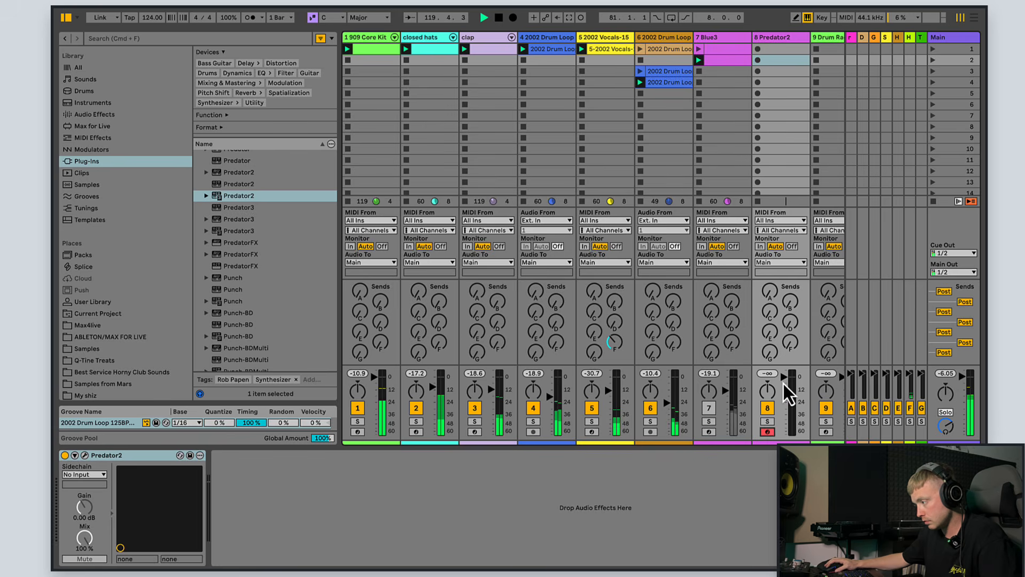
key("a")
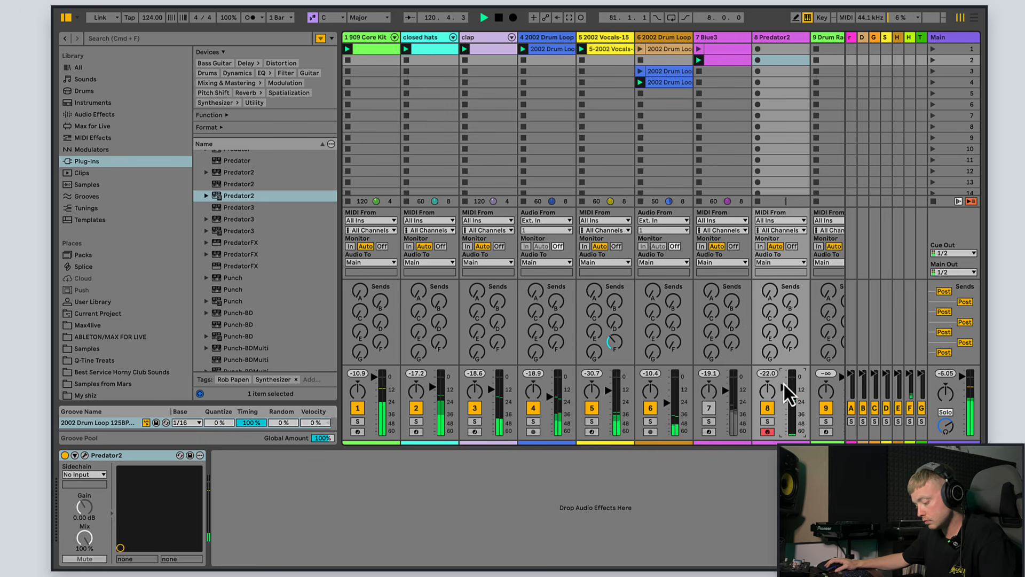
left_click(769, 422)
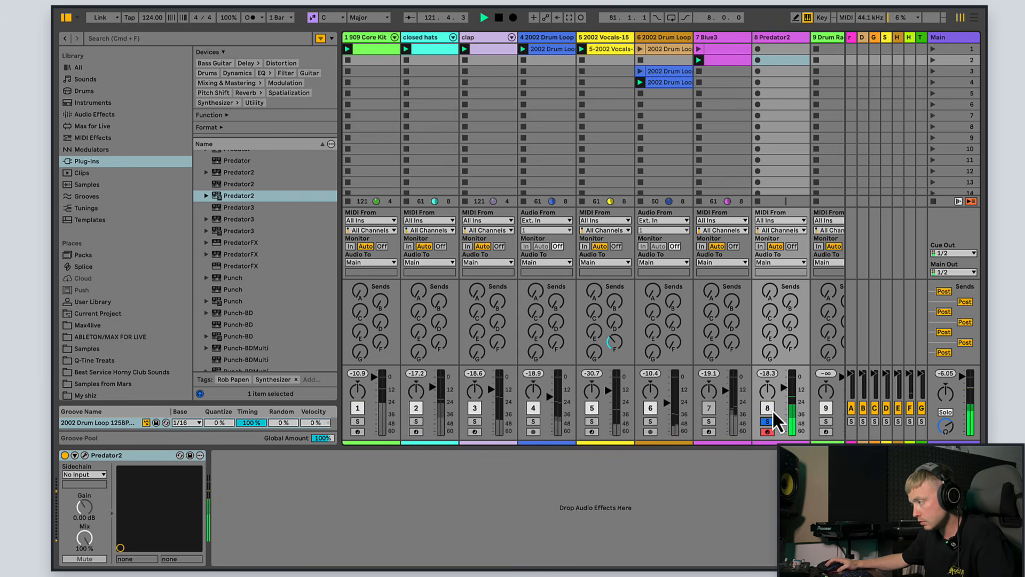
Reopen Predator2's preset manager and load the bank 120 all basses 02
left_click(85, 455)
left_click(696, 118)
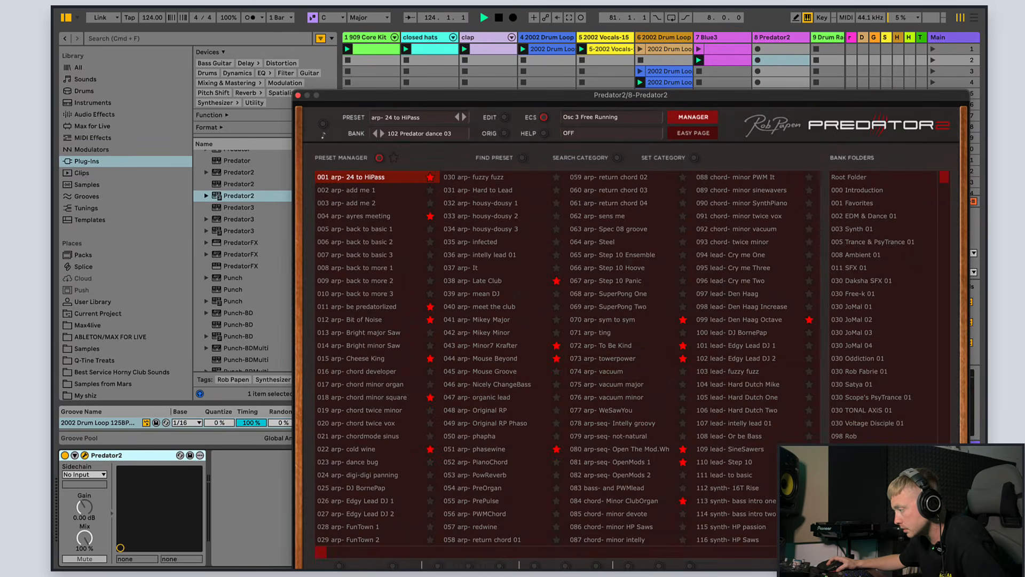
scroll(876, 321, "down", 10)
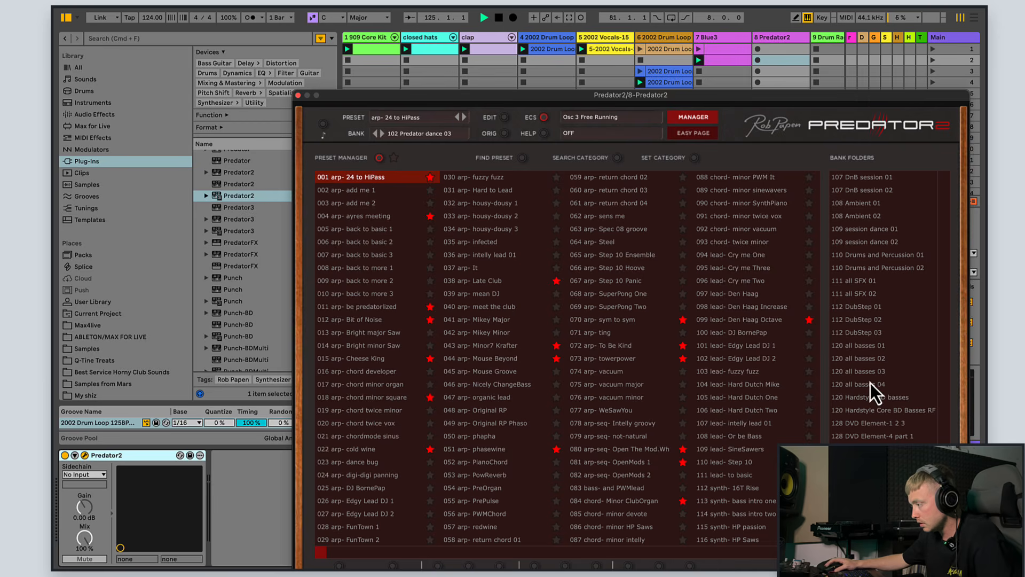
left_click(878, 357)
Audition bass presets such as Classic 27 and House Sawer 01 in Predator2, and settle on bass- Future 02
left_click(368, 335)
left_click(362, 215)
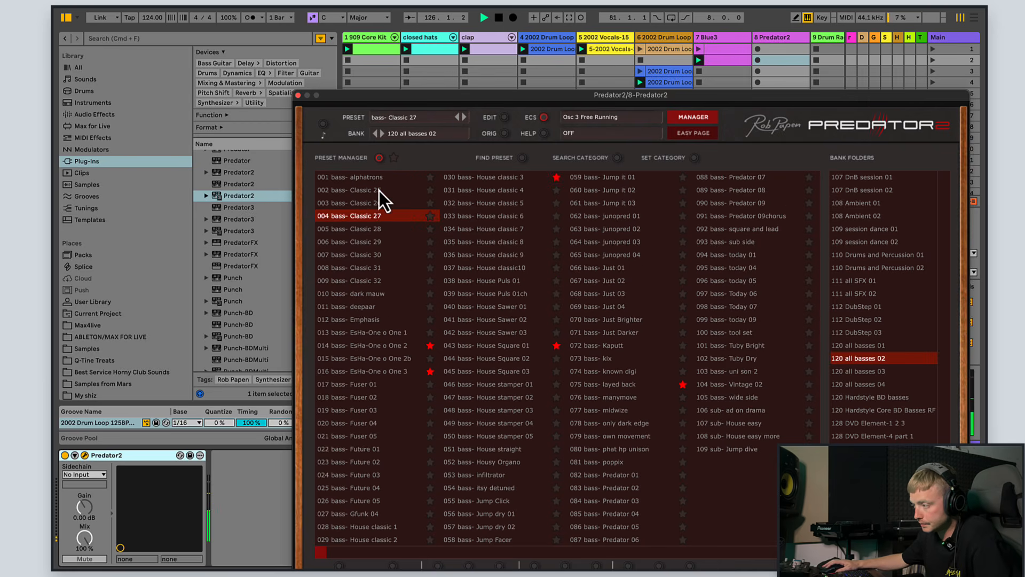
left_click(379, 191)
left_click(499, 282)
left_click(499, 308)
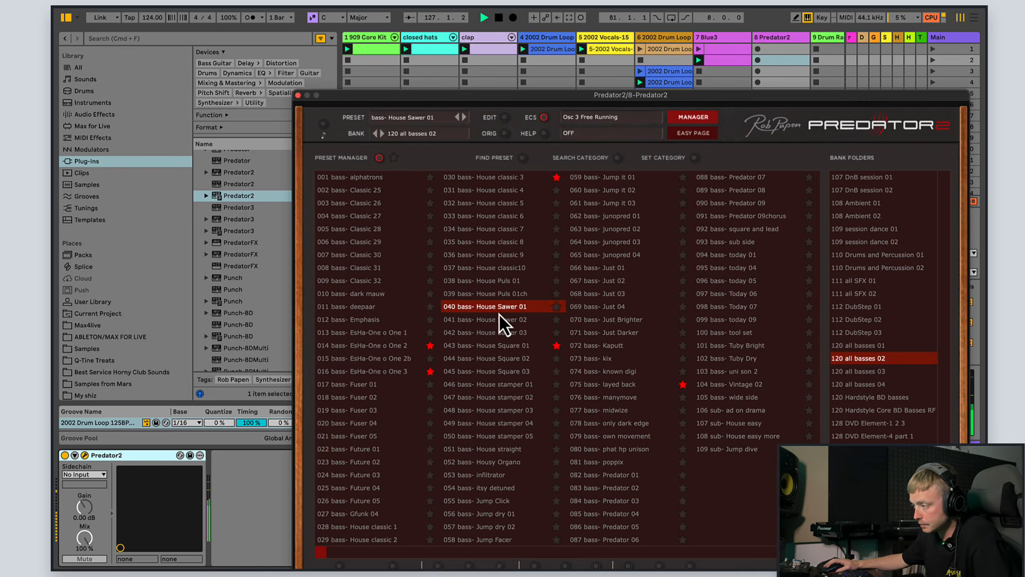
left_click(503, 358)
left_click(509, 448)
left_click(367, 464)
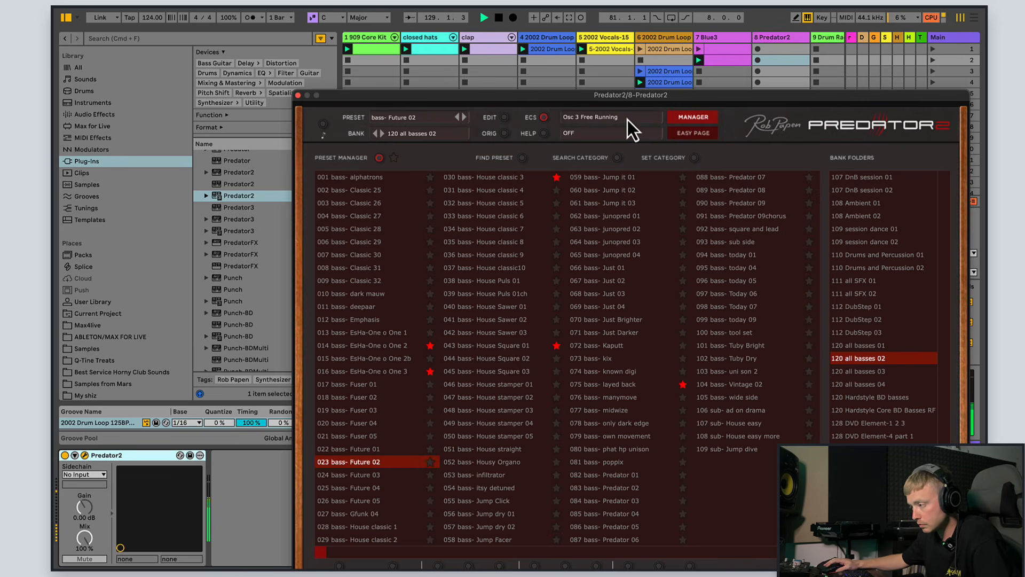
left_click(298, 96)
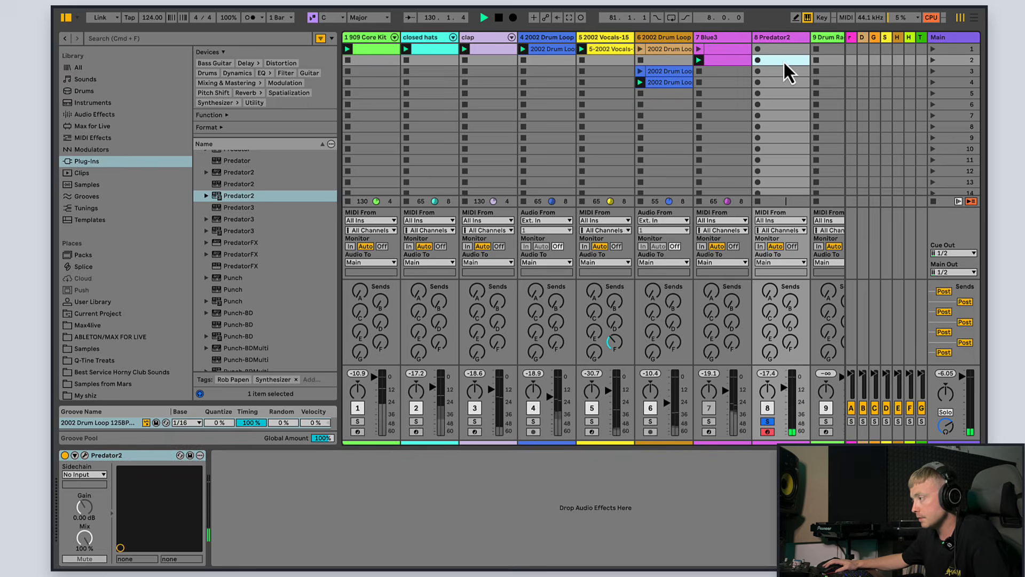
Create a one-bar Predator2 clip in scene 2 with an F2 note from 1.1.3 to 1.2.3, and launch it with the track unsoloed
double_click(783, 60)
left_click_drag(171, 494, 173, 487)
double_click(320, 519)
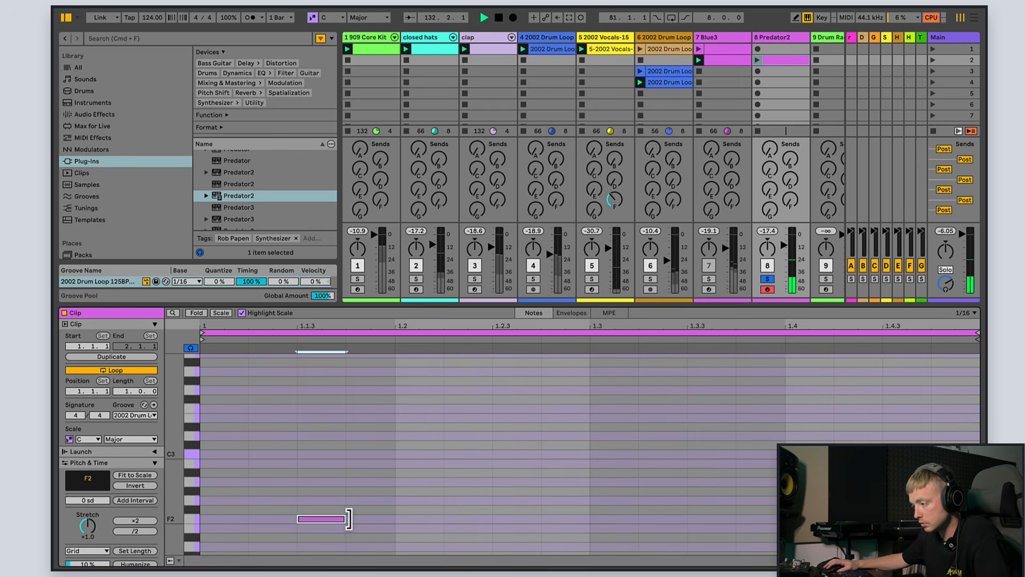
left_click_drag(368, 526, 446, 536)
left_click_drag(345, 519, 491, 519)
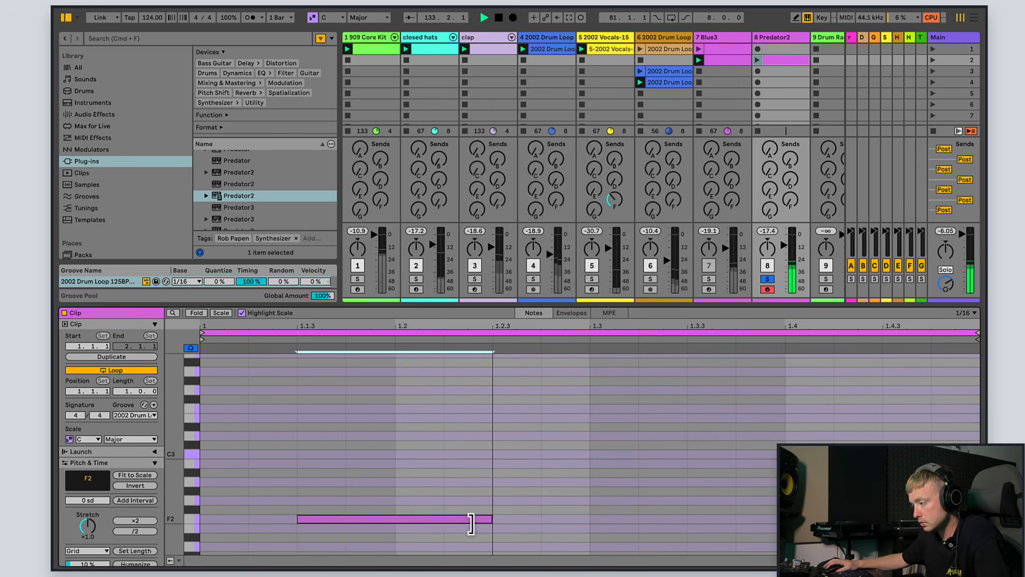
left_click(758, 61)
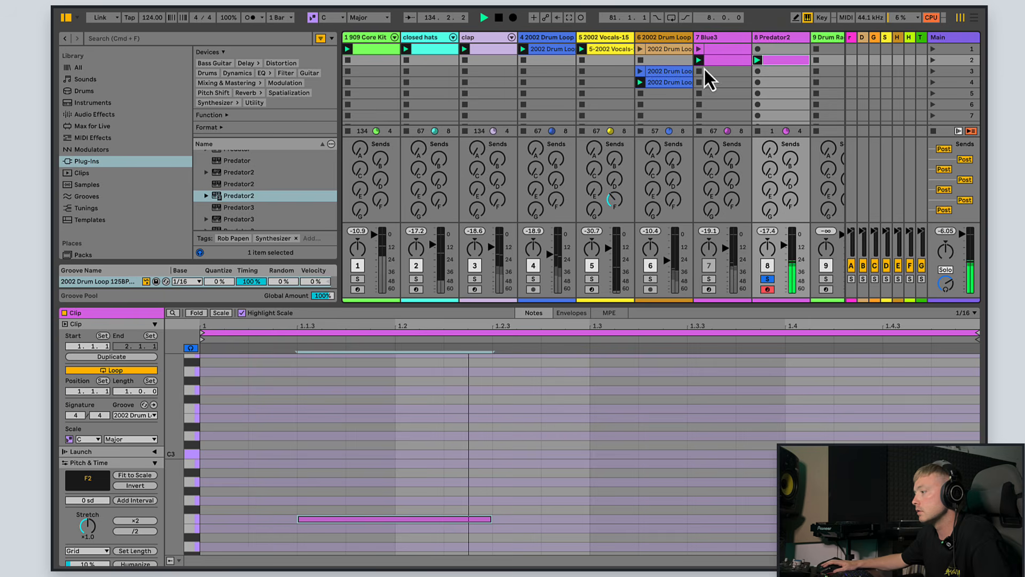
left_click(766, 278)
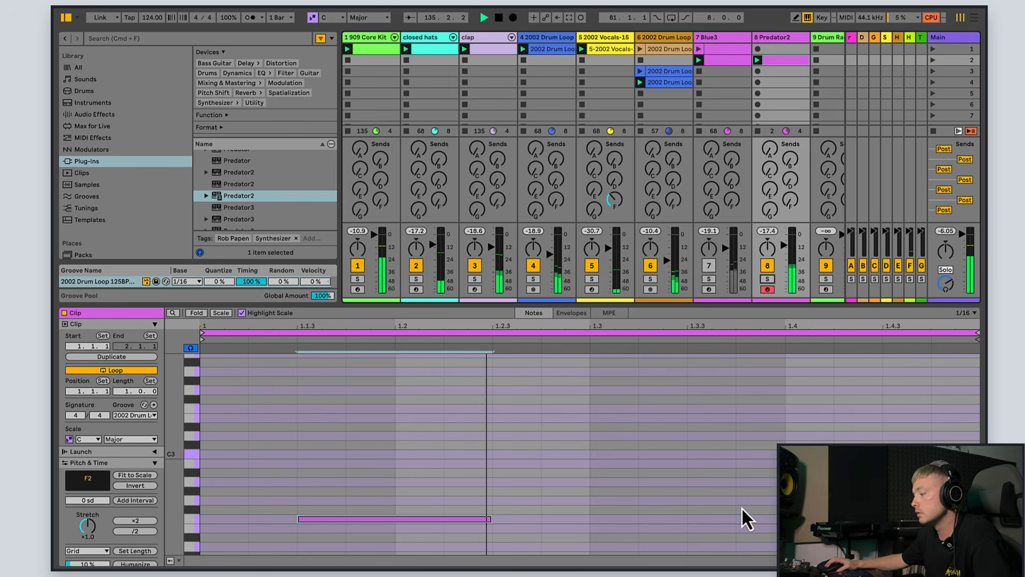
Shorten the first F2 bass note, add F2 notes at 1.2.4 and 1.3.3, the latter lasting until 1.4, and a D#2 from 1.4.3 to the bar's end
double_click(710, 518)
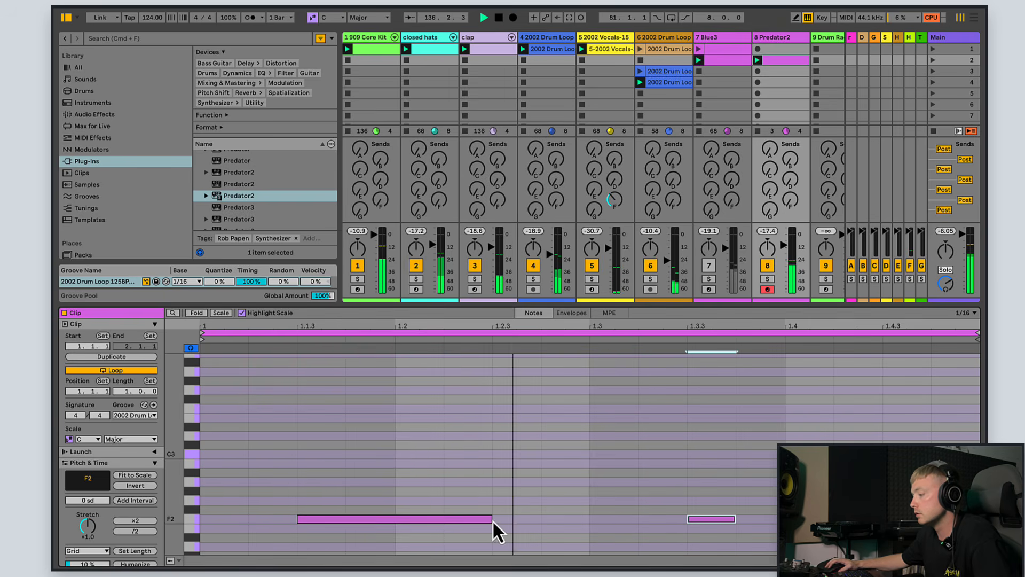
left_click_drag(491, 519, 473, 519)
double_click(558, 519)
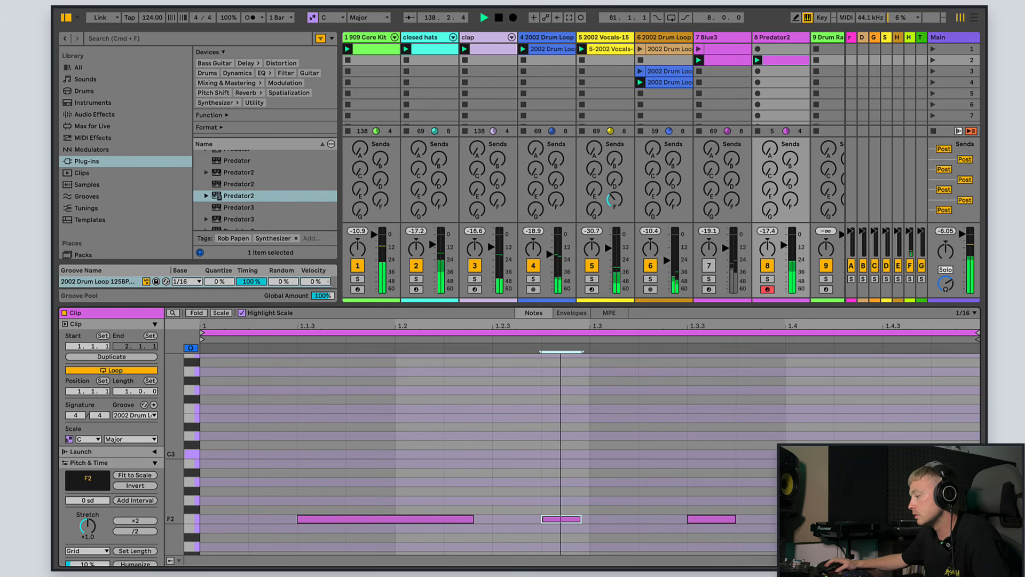
left_click_drag(735, 519, 785, 520)
left_click(908, 536)
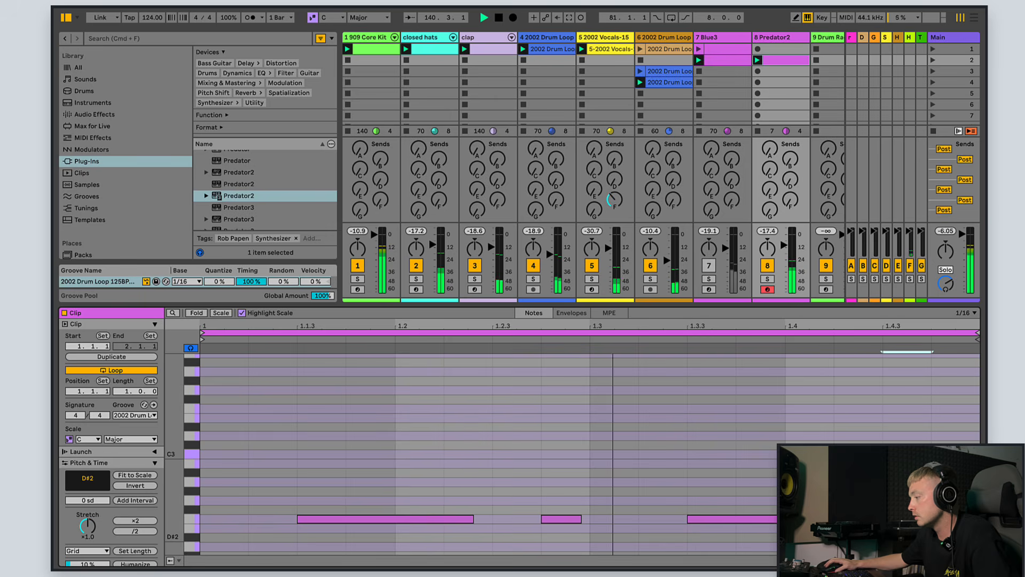
key("shift+Right")
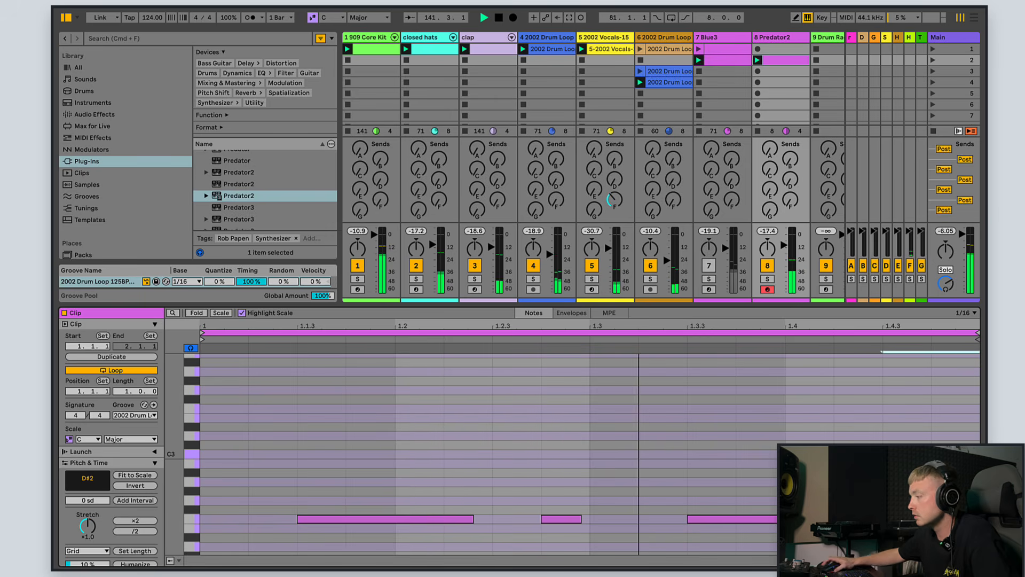
Reopen Predator2, adjust its filter 1 cutoff, set the filter envelope 1 amount to 29 %, and close the plug-in window
double_click(777, 37)
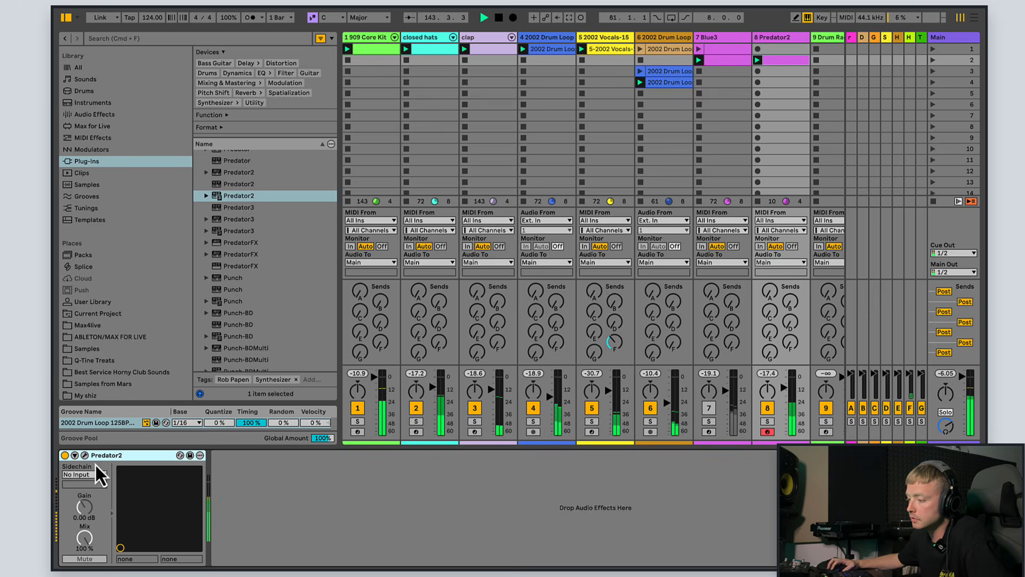
left_click(84, 455)
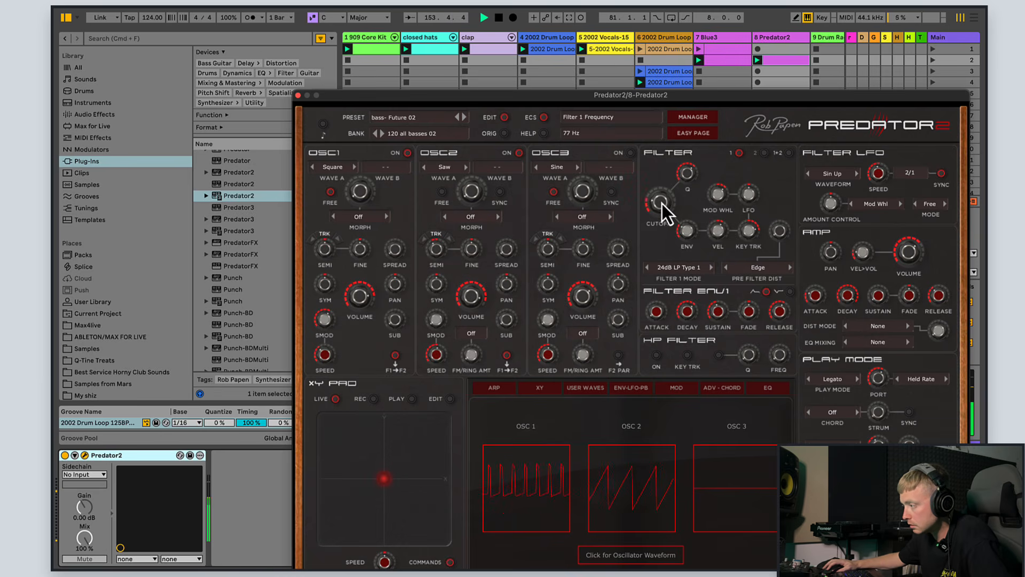
mouse_move(662, 201)
left_mouse_down()
mouse_move(662, 175)
mouse_move(666, 191)
left_mouse_up()
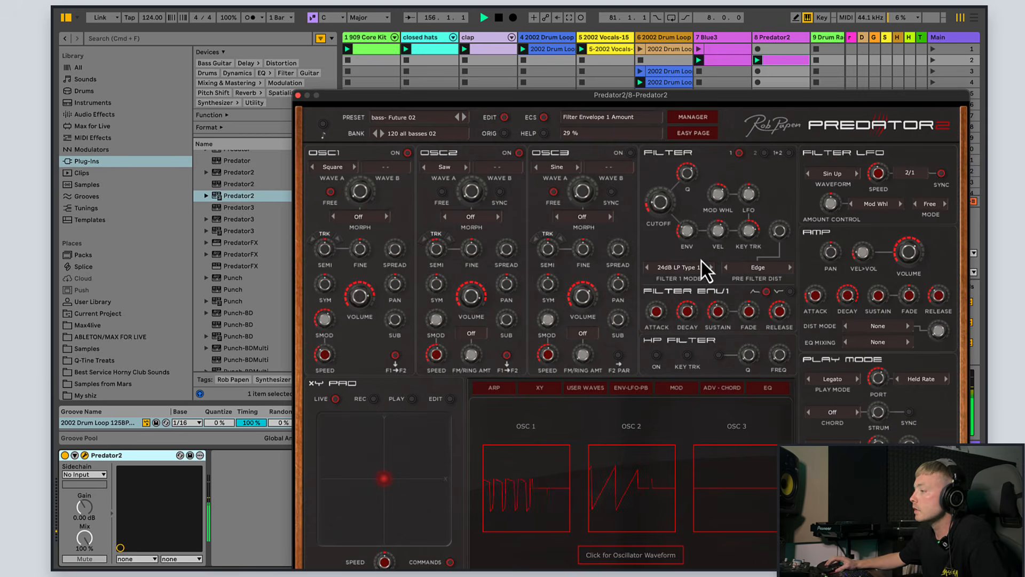
left_click(298, 95)
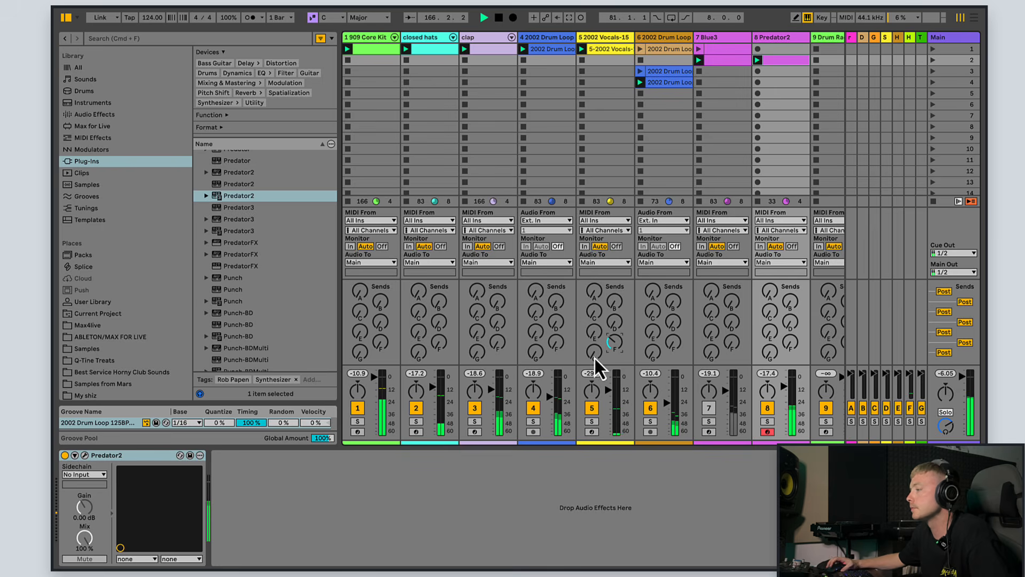
Try an extra 2002 Cl Hat-7 hit at 2.1.4 in the closed hats clip
double_click(419, 49)
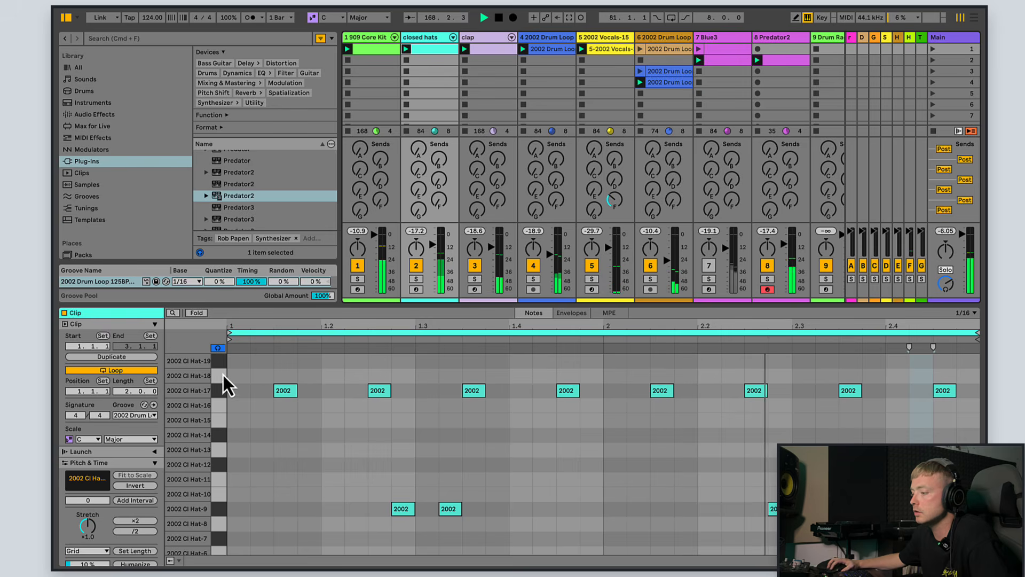
left_click(215, 539)
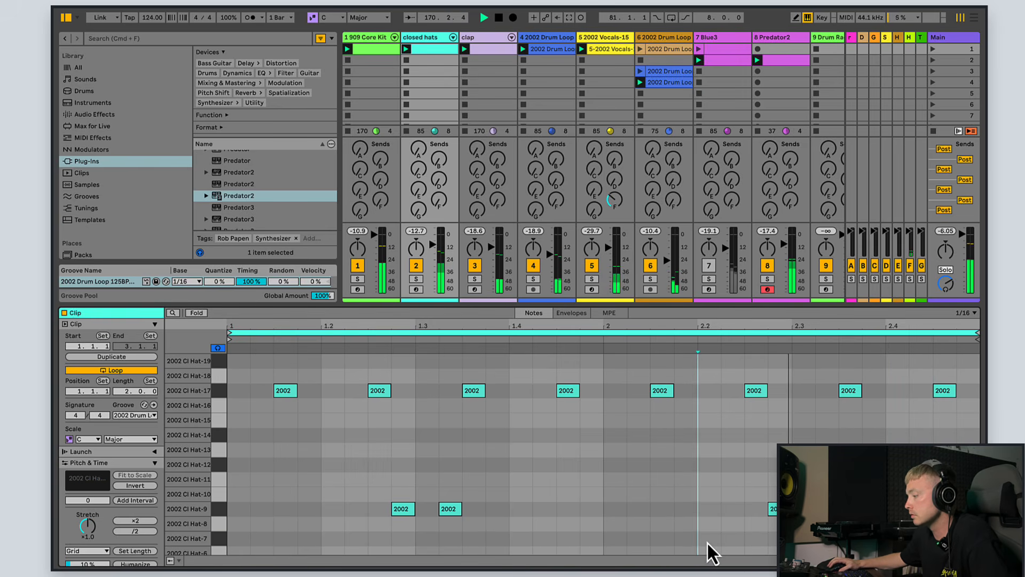
left_click(685, 536)
left_click_drag(685, 537, 747, 539)
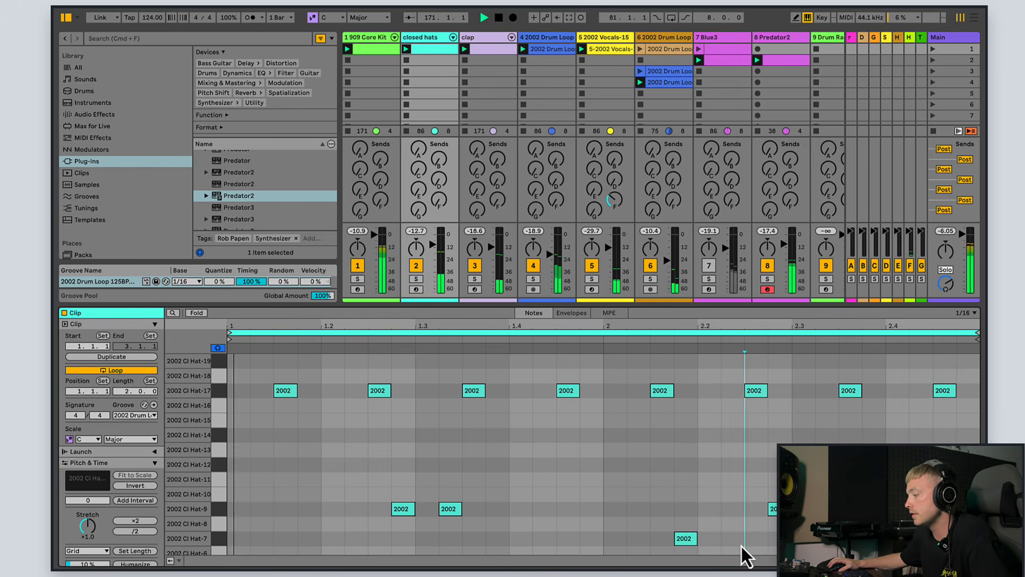
left_click(652, 550)
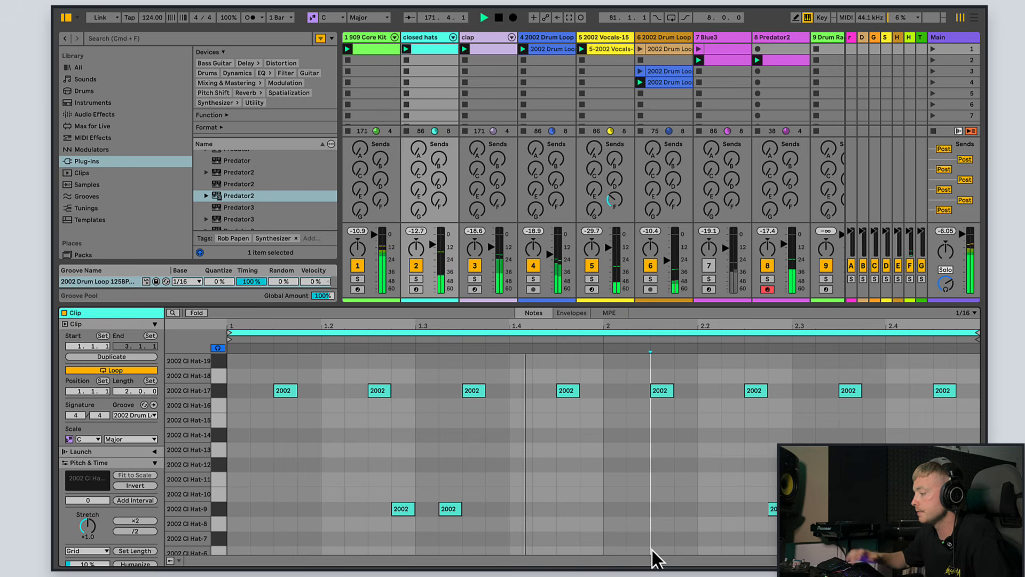
Select the Drum Rack track and browse to the 2002 Short Fx folder in Crate Transmissions - 2002
left_click(840, 47)
scroll(149, 339, "down", 3)
scroll(121, 258, "up", 3)
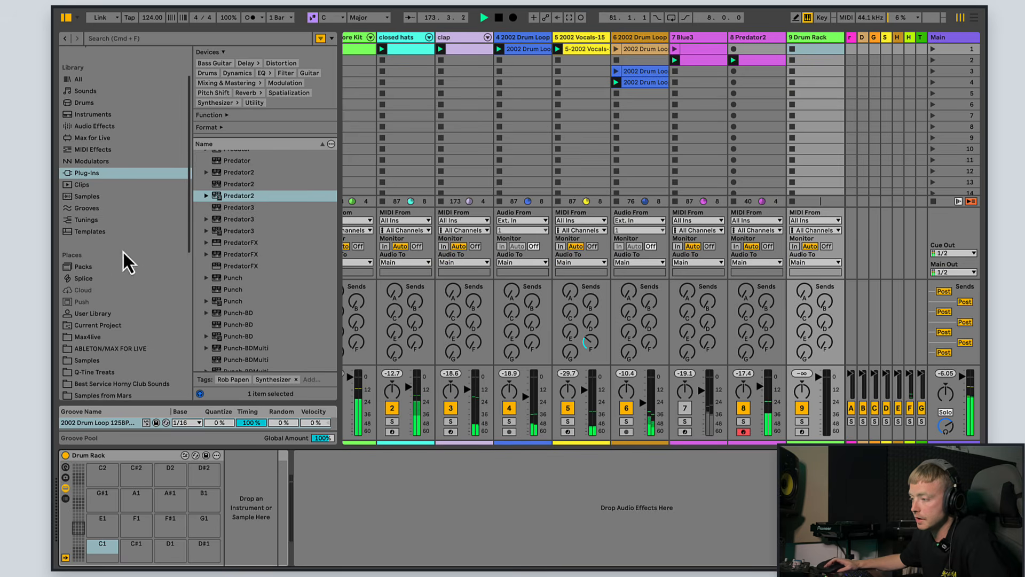
scroll(124, 352, "down", 3)
scroll(123, 342, "down", 3)
left_click(119, 310)
left_click(123, 288)
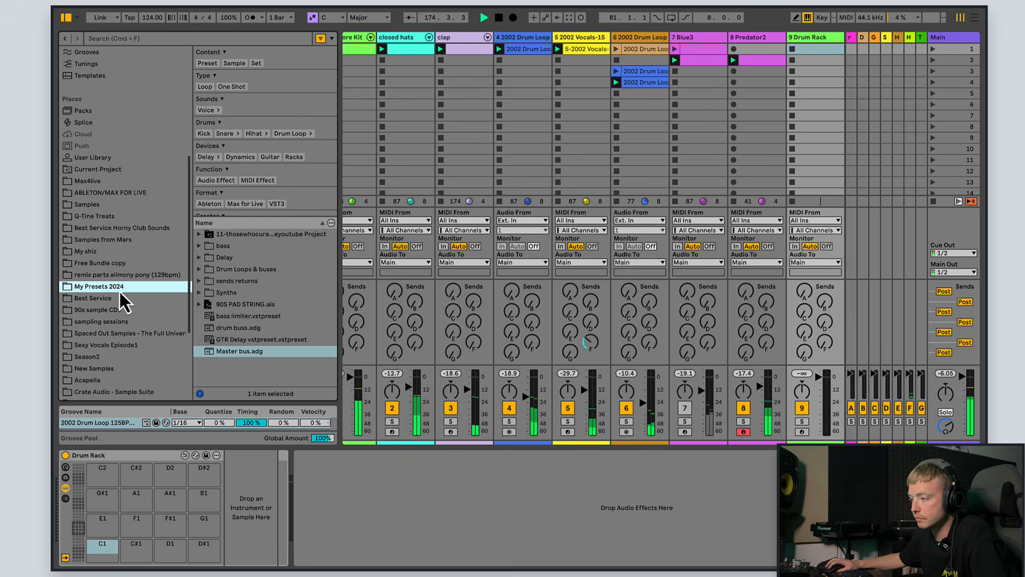
left_click(108, 332)
left_click(107, 310)
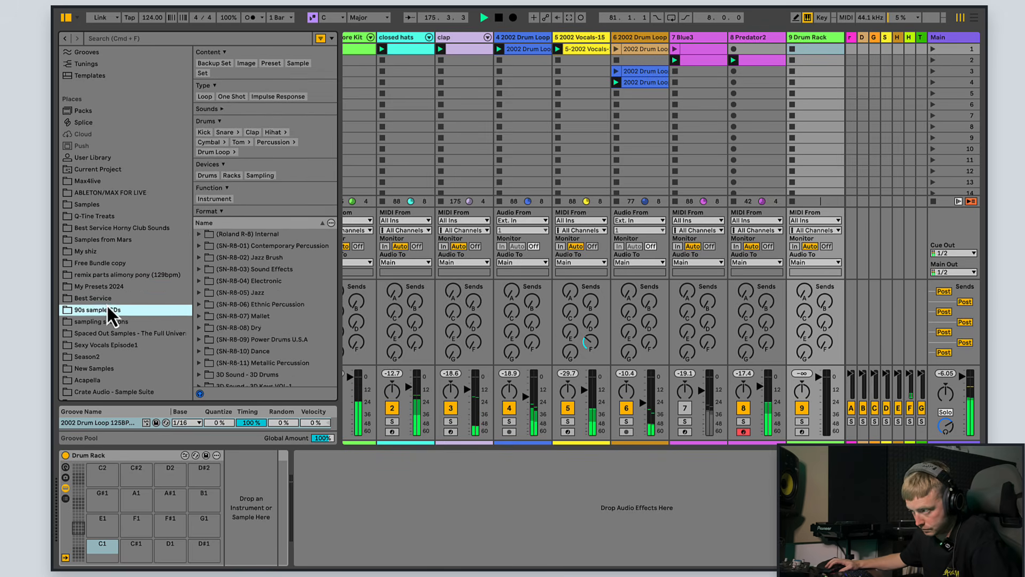
left_click(106, 299)
scroll(139, 390, "down", 2)
left_click(142, 377)
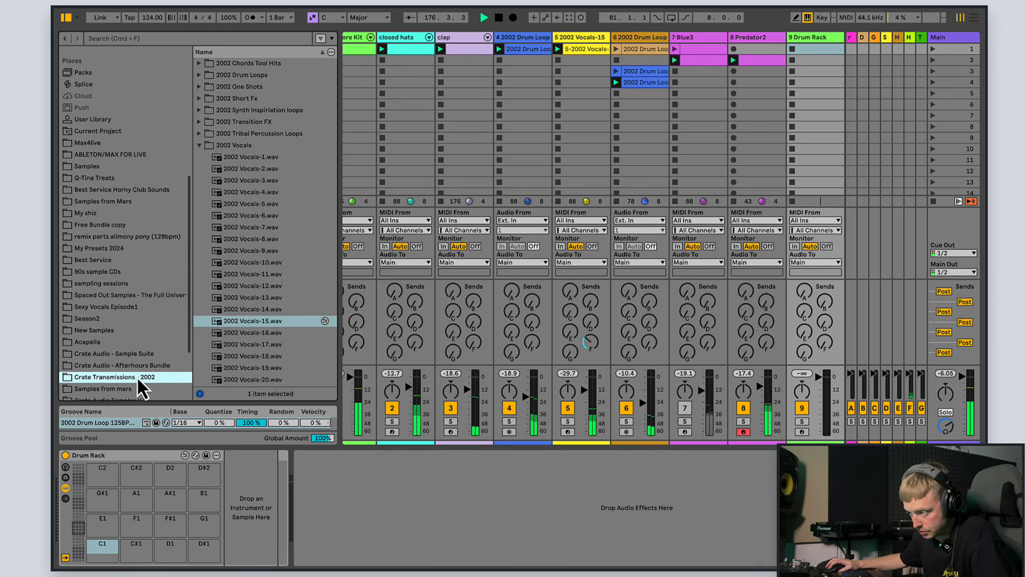
left_click(199, 145)
left_click(199, 99)
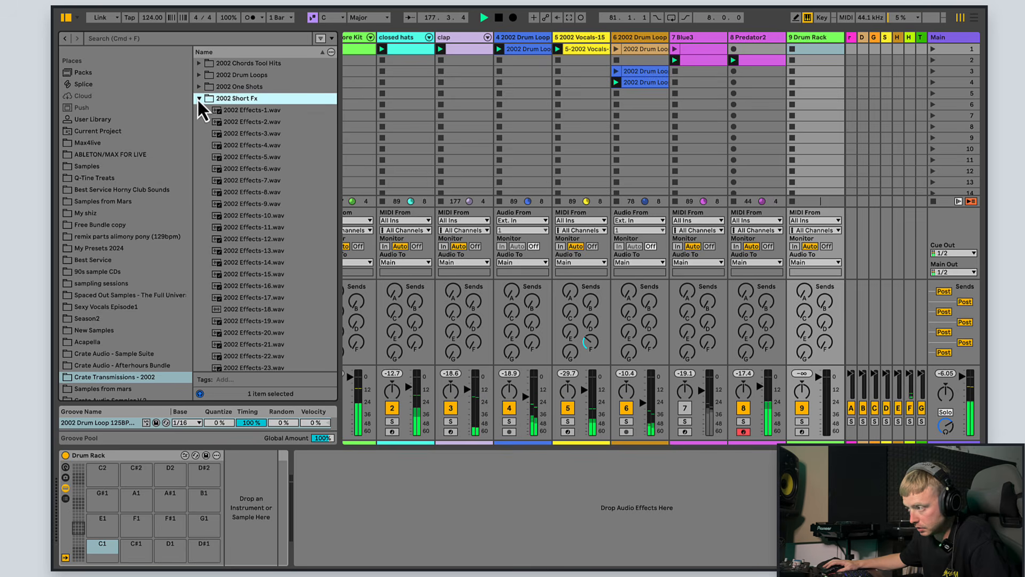
Stop playback, lower the cue volume, and audition the short effects to load 2002 Effects-4 onto the Drum Rack's C1 pad
left_click(499, 18)
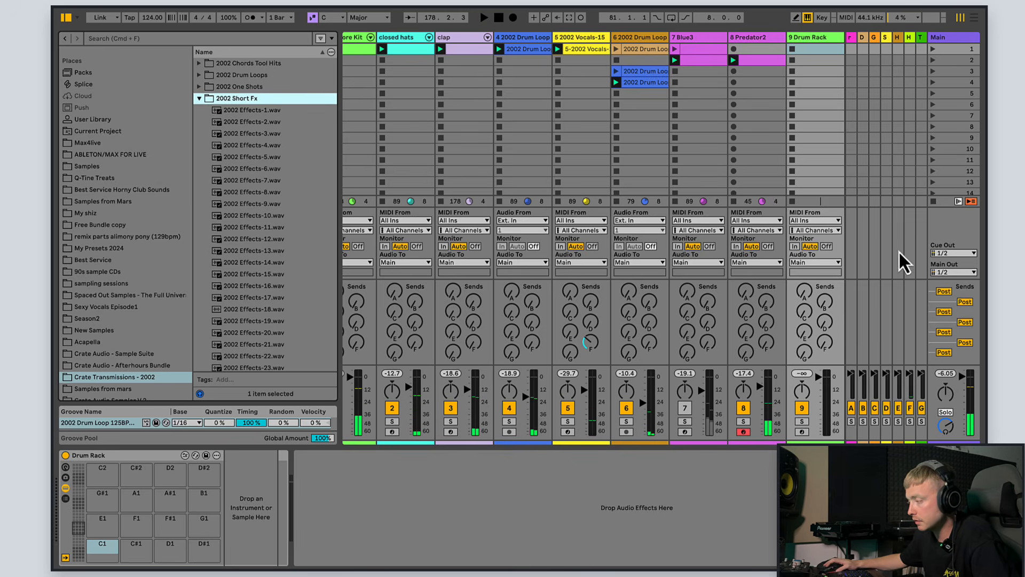
left_click(954, 436)
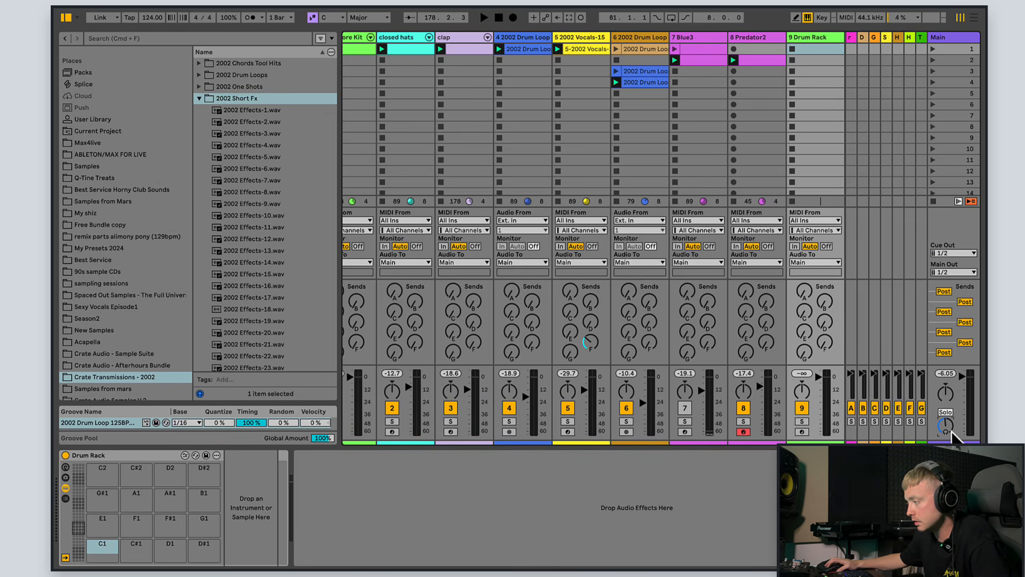
left_click(235, 180)
left_click(269, 147)
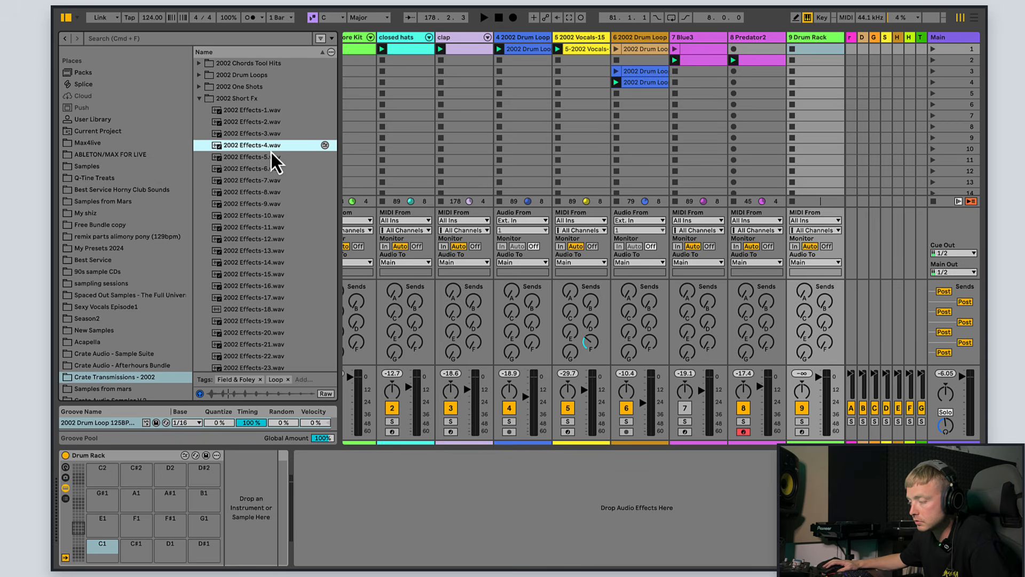
left_click_drag(102, 547, 102, 547)
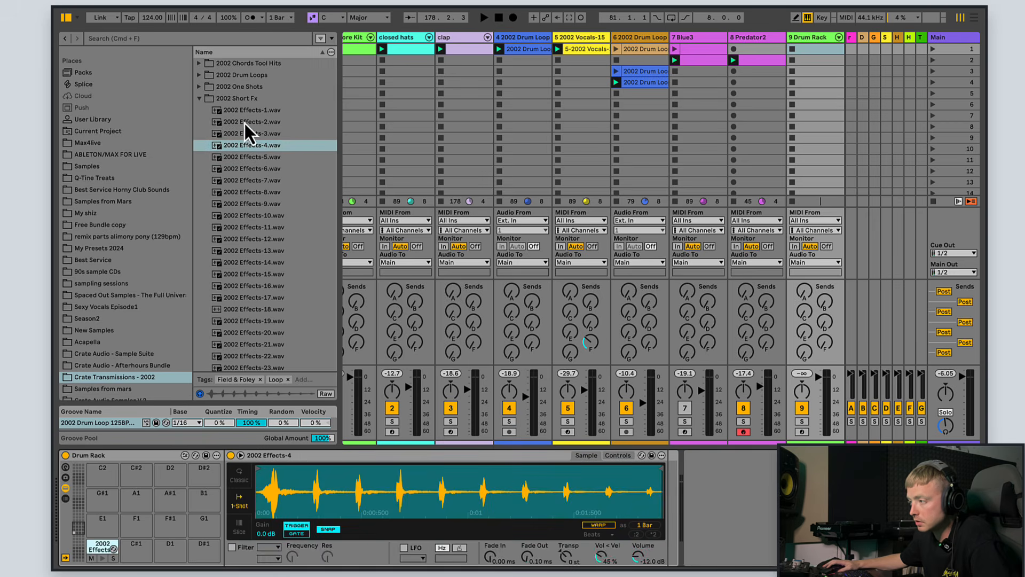
Audition more 2002 Short Fx samples and load 2002 Effects-17 onto the Drum Rack's F1 pad
left_click(257, 110)
left_click(262, 191)
left_click(267, 215)
left_click(271, 240)
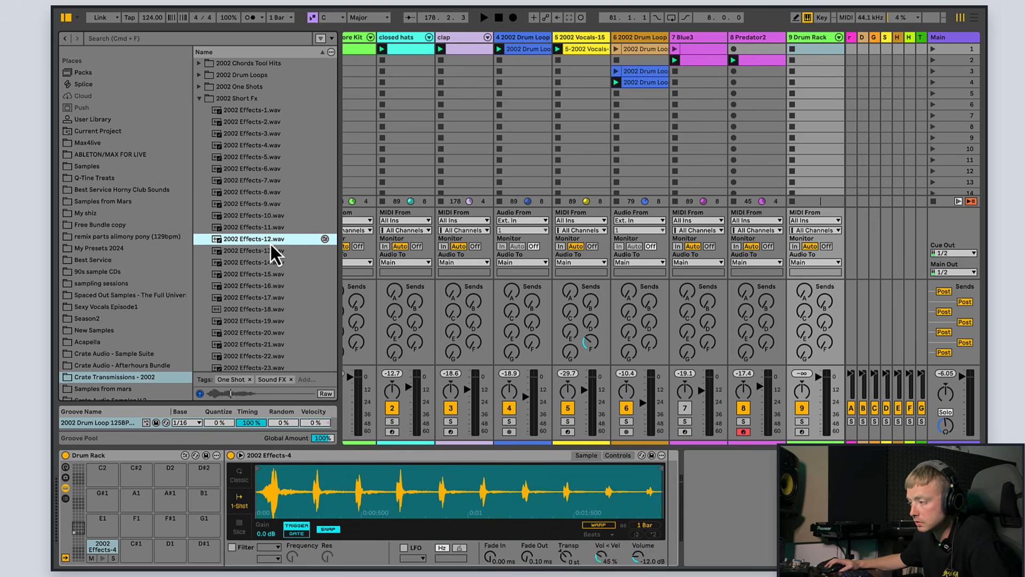
left_click(267, 274)
left_click(266, 297)
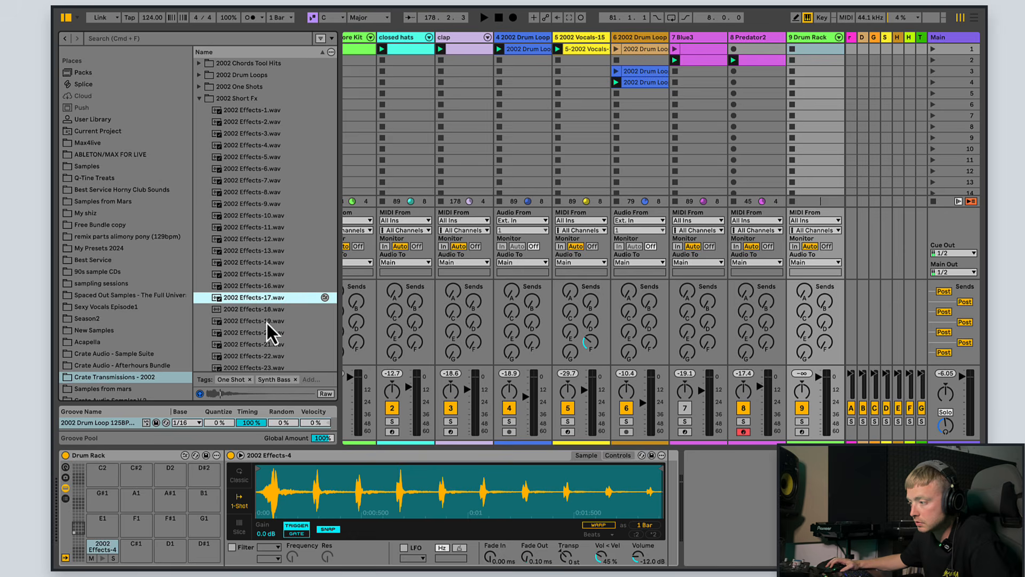
left_click_drag(139, 540, 137, 526)
Audition further short effects down the list and load 2002 Effects-27 onto the Drum Rack's D#2 pad
scroll(279, 327, "down", 3)
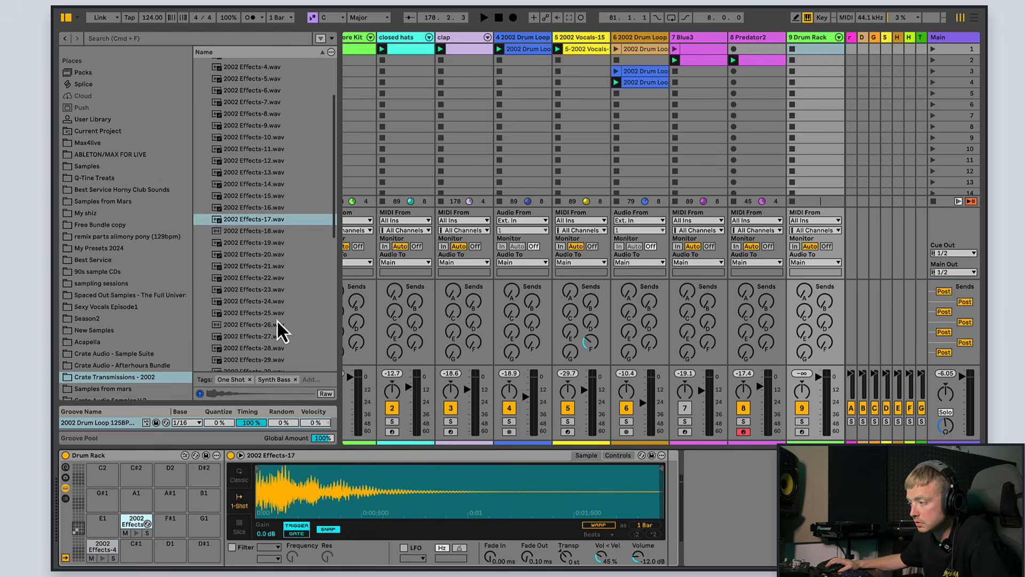
left_click(274, 315)
left_click(264, 336)
scroll(260, 320, "down", 3)
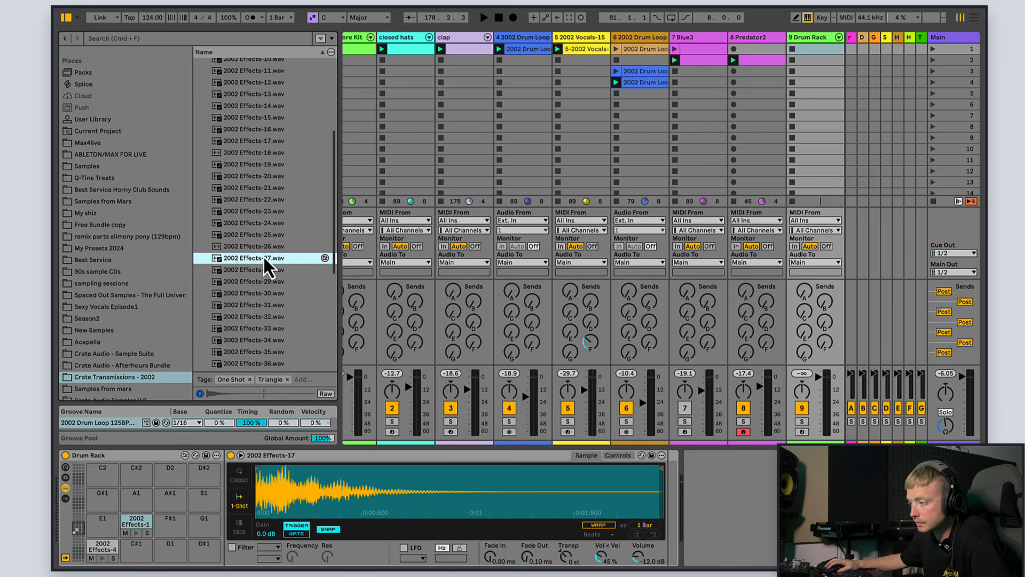
left_click_drag(266, 264, 213, 484)
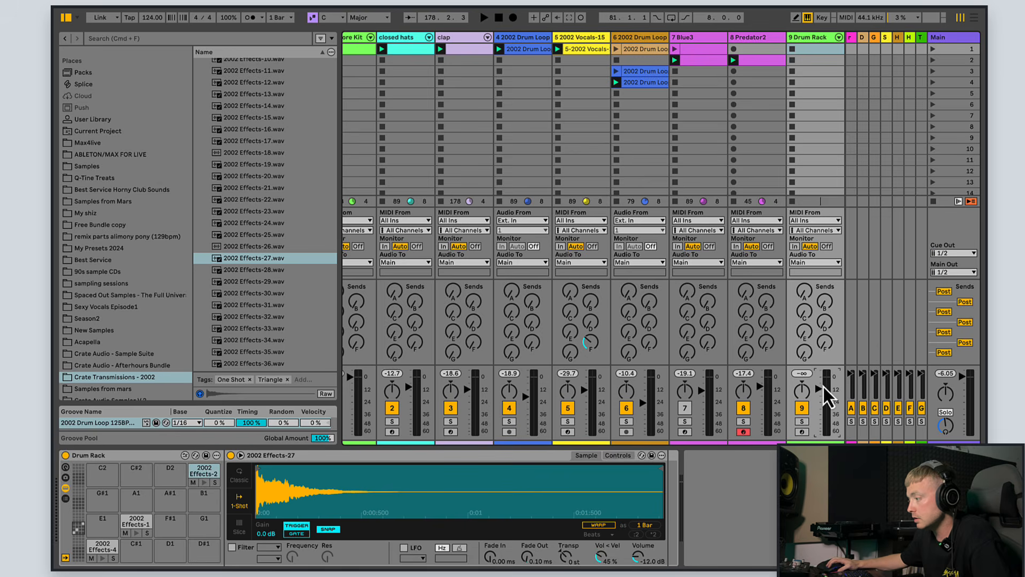
Create a four-bar Drum Rack clip in scene 1 with a 2002 Effects-4 note from 2.3 to about 2.4.4, and launch it
double_click(813, 49)
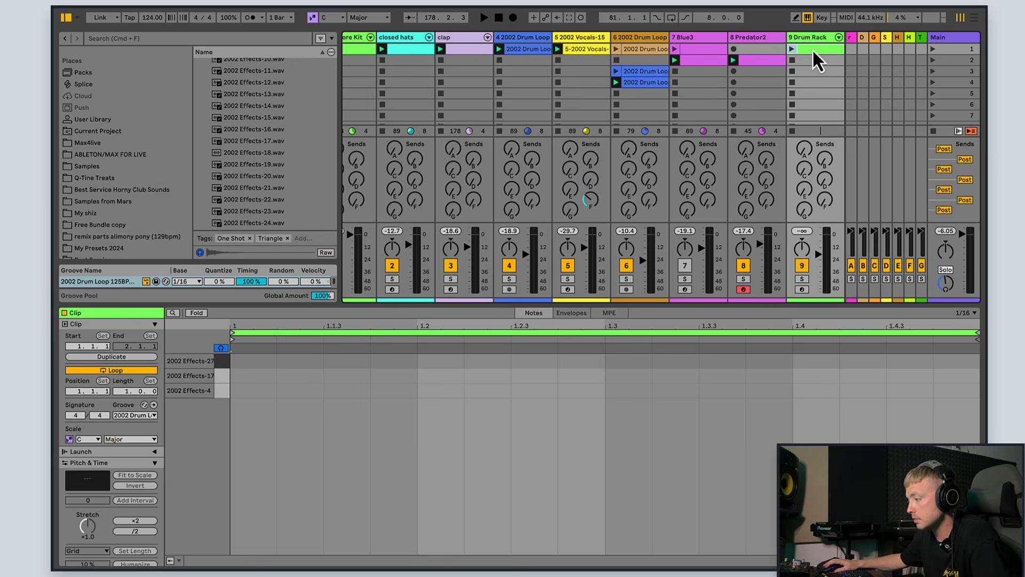
left_click_drag(140, 391, 121, 366)
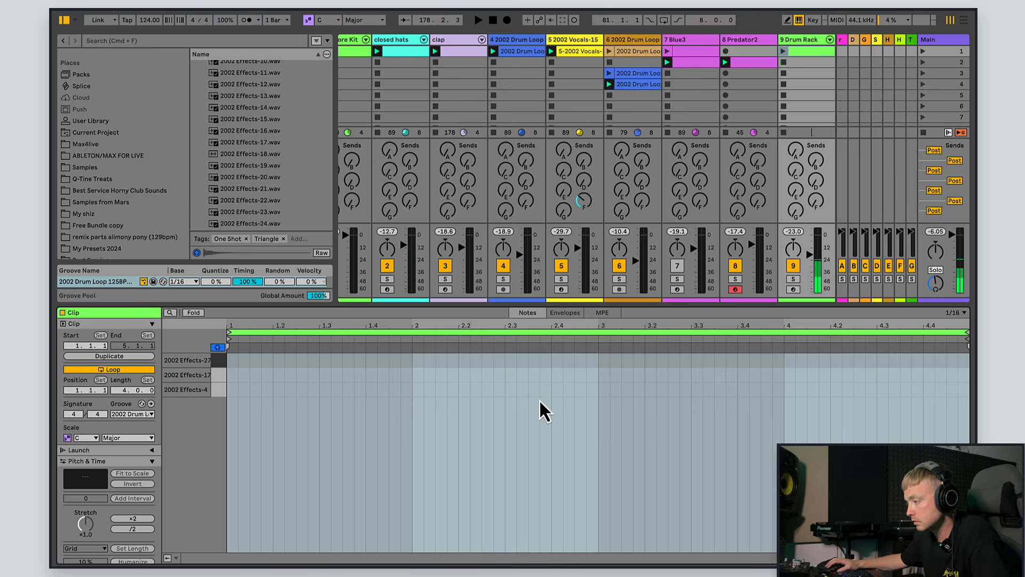
double_click(510, 394)
left_click_drag(515, 394, 585, 392)
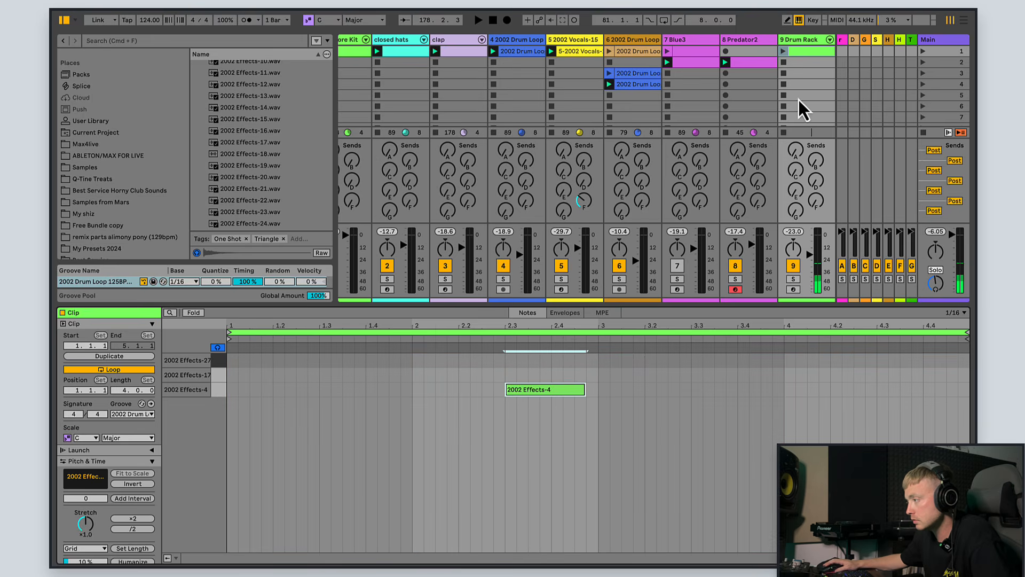
left_click(783, 52)
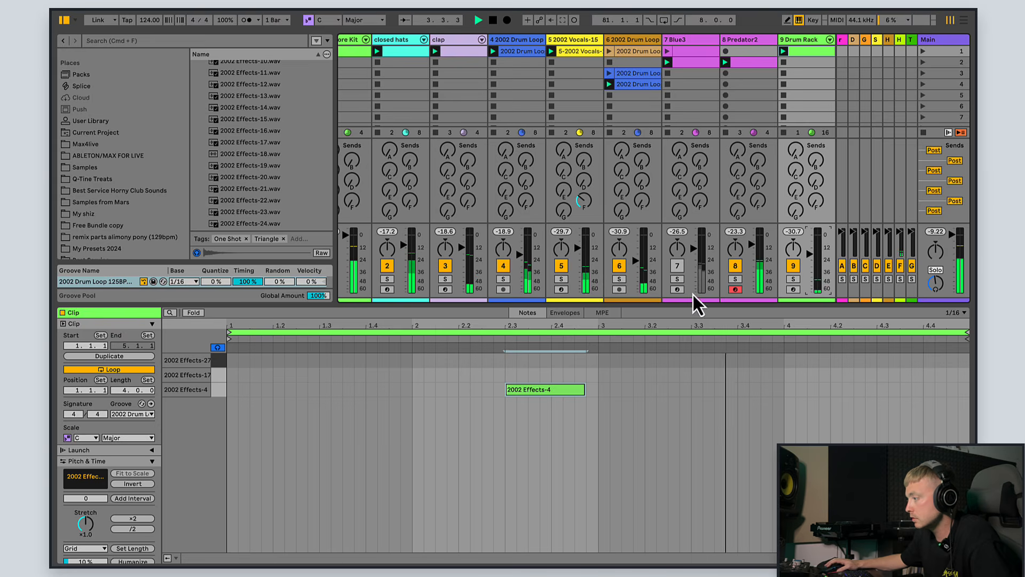
Add a 2002 Effects-27 hit at bar 4, duplicate the clip to eight bars, and place a 2002 Effects-17 hit at 1.1.1
double_click(697, 360)
left_click_drag(696, 360, 789, 360)
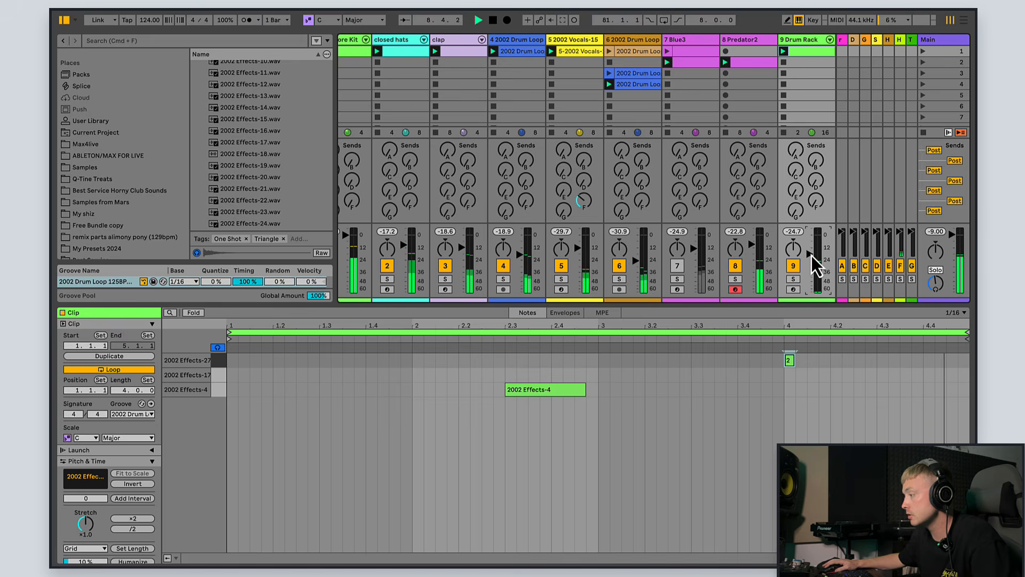
left_click(128, 355)
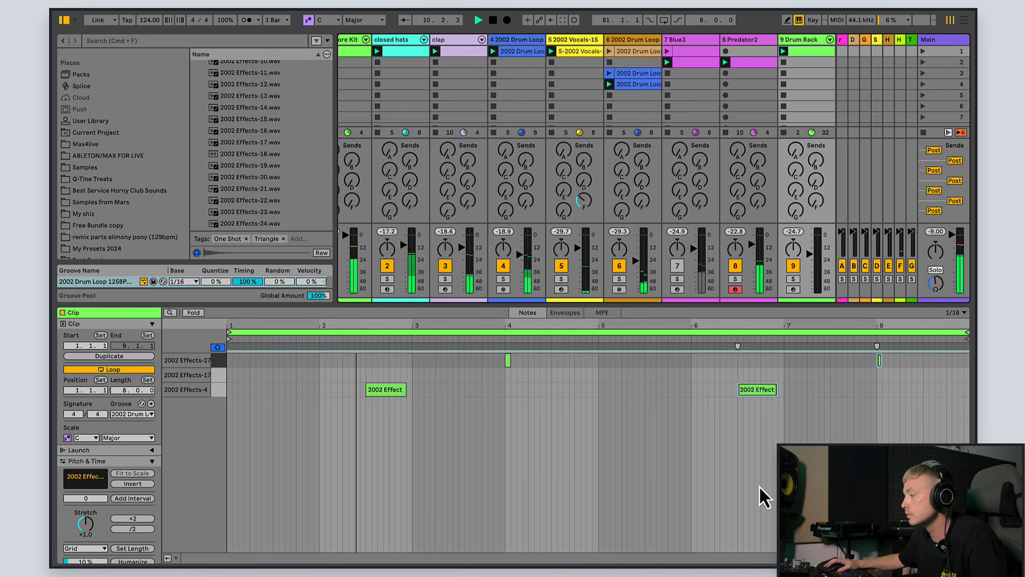
double_click(601, 374)
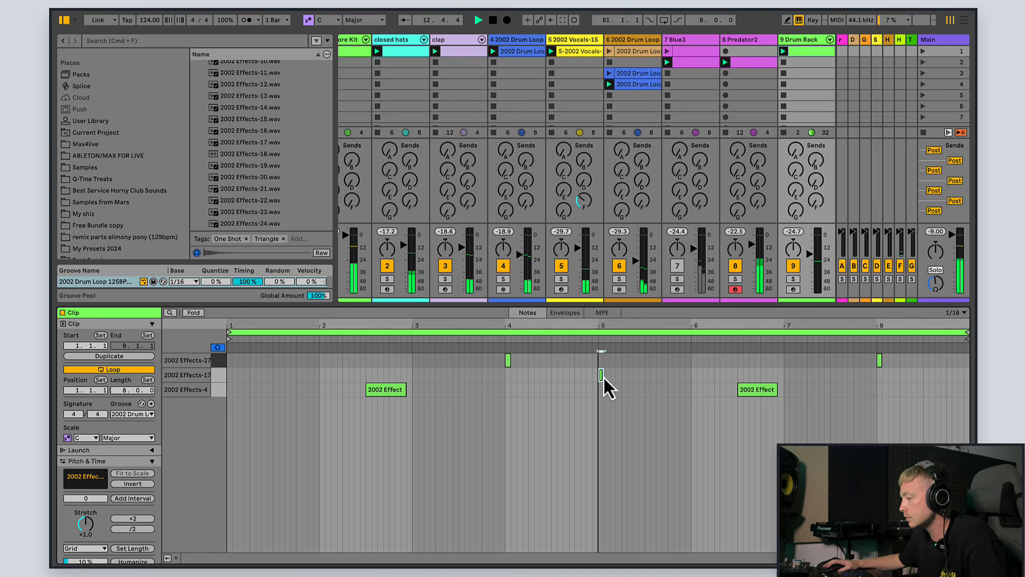
left_click_drag(601, 376, 231, 390)
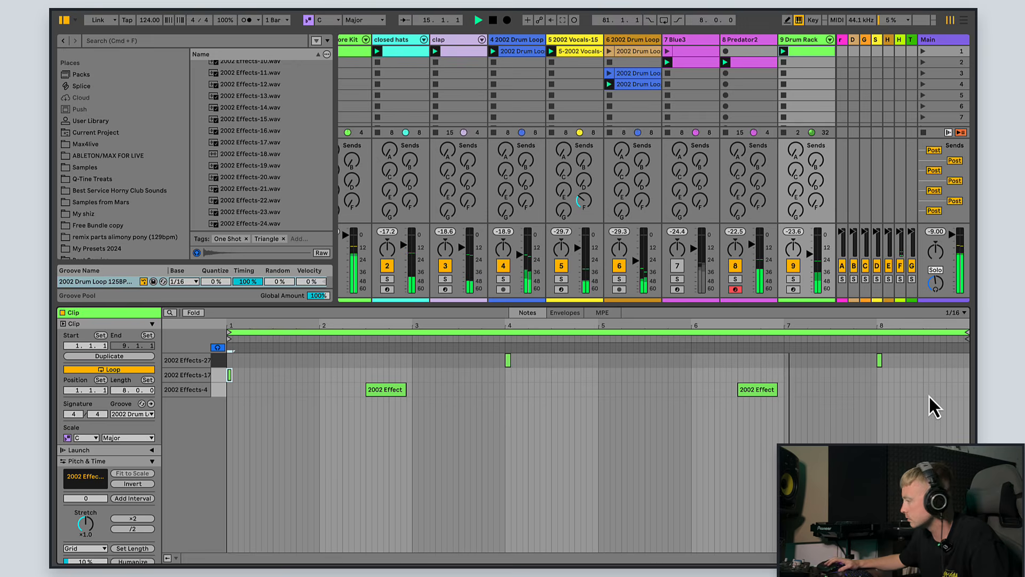
Find EQ Eight among the audio effects, and stop playback after trimming the Drum Rack track's volume slightly
scroll(133, 201, "up", 10)
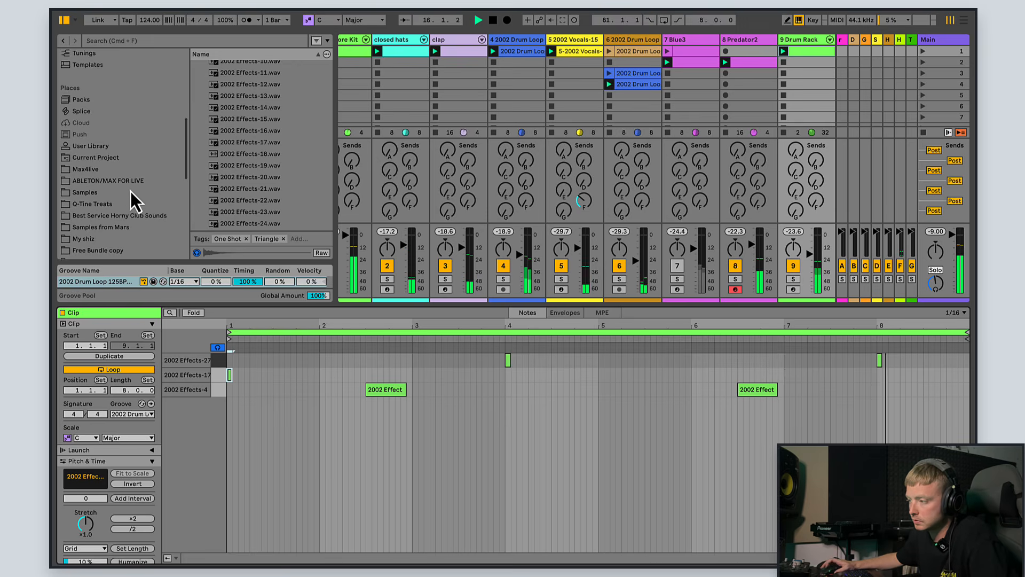
left_click(102, 142)
left_click(98, 130)
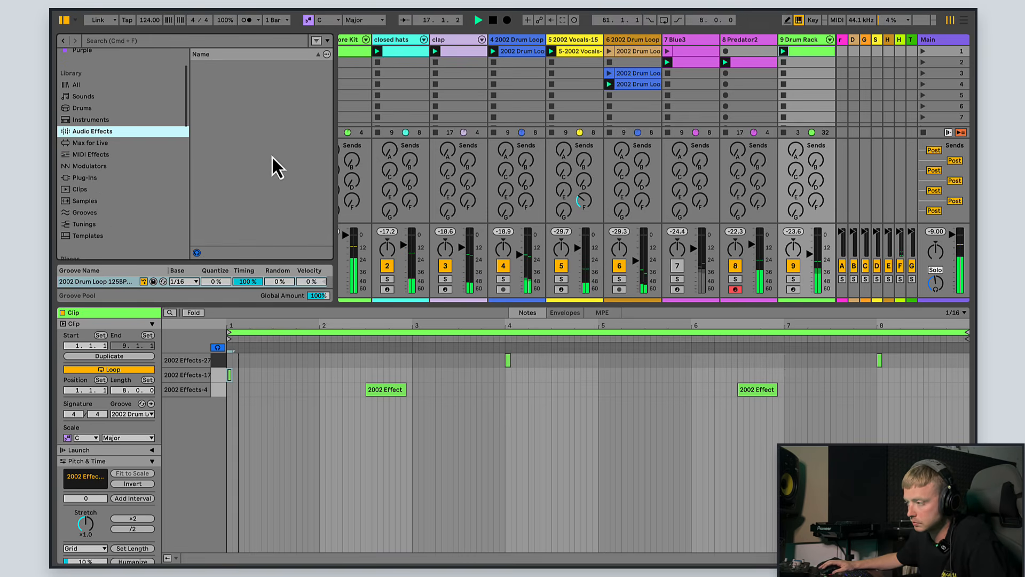
left_click(818, 273)
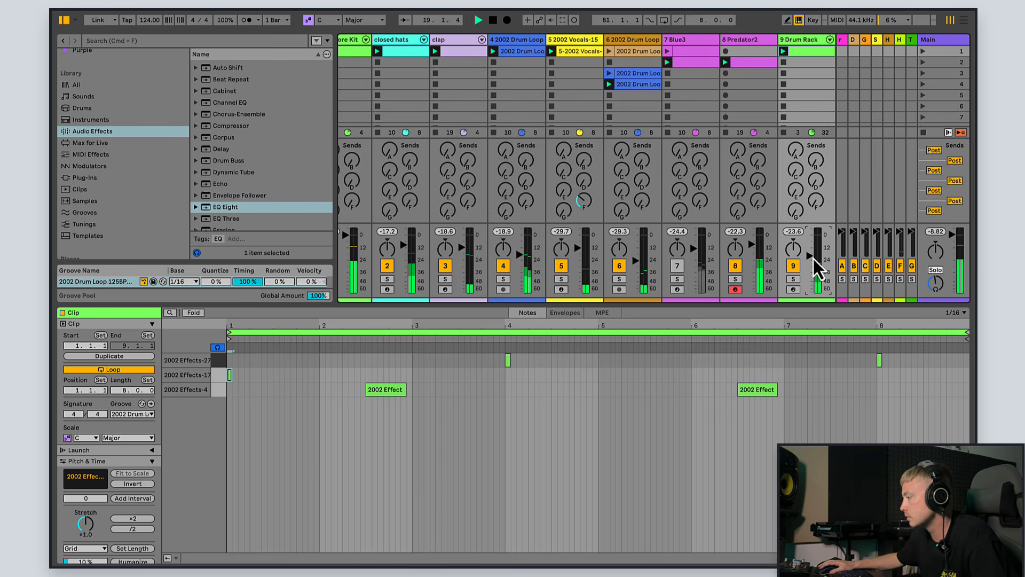
left_click(494, 22)
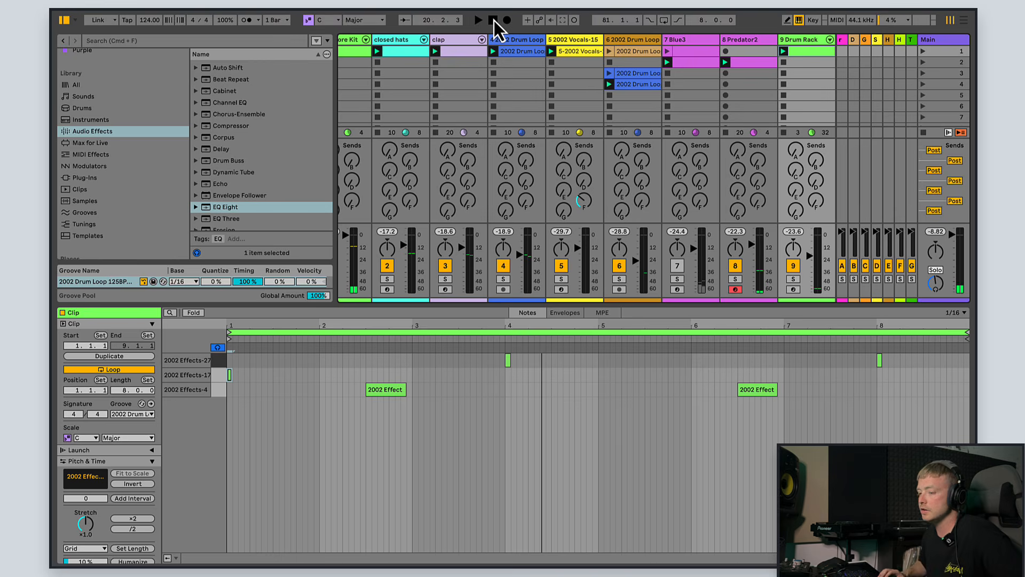